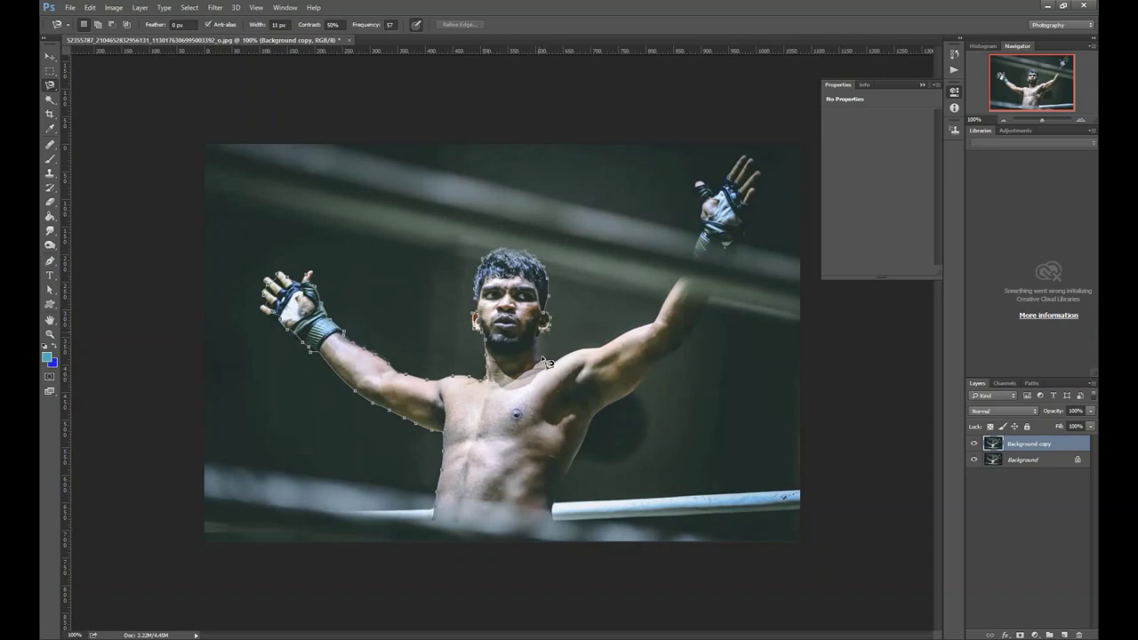
# - Trace the boxer's outline, extend it with a strip below his torso, and invert the selection
pyautogui.moveTo(749, 245); pyautogui.dragTo(572, 471)
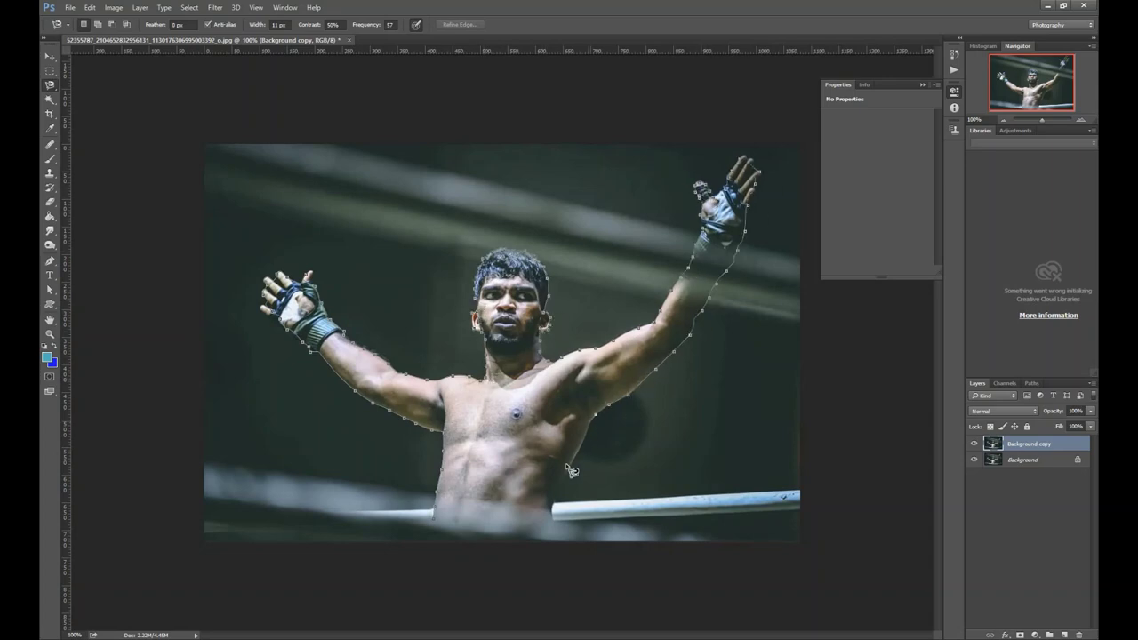
pyautogui.click(436, 526)
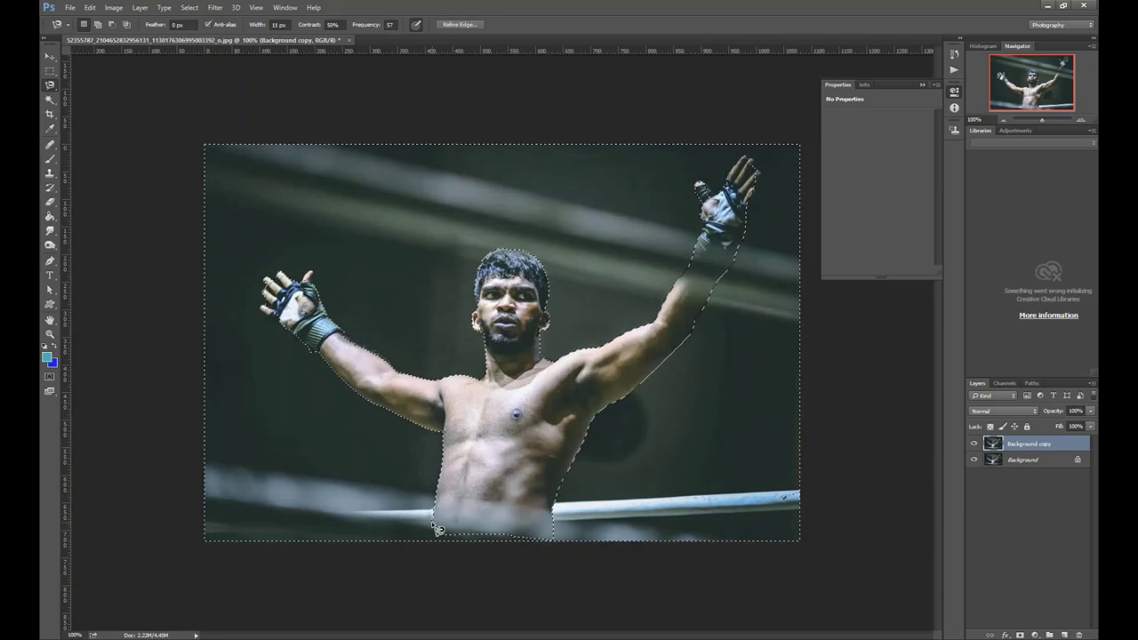
pyautogui.keyDown('shift'); pyautogui.click(428, 551); pyautogui.keyUp('shift')
pyautogui.click(552, 551)
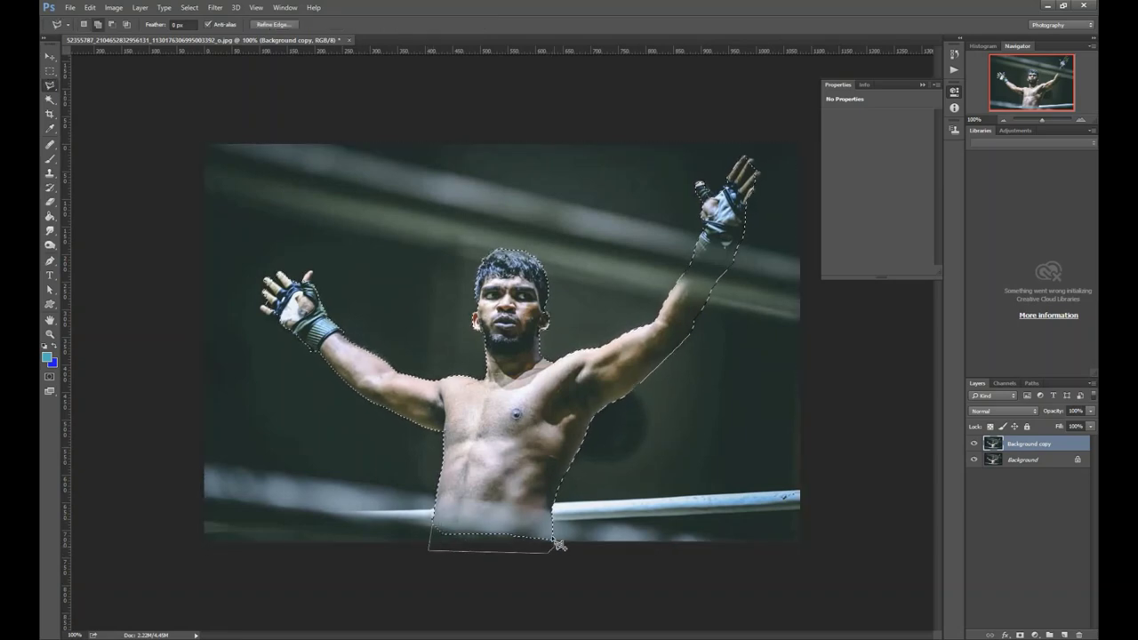
pyautogui.doubleClick(521, 525)
pyautogui.hotkey('ctrl', 'shift', 'i')
# - Mask Background copy, then save the inverted selection as a channel and deselect
pyautogui.click(1020, 635)
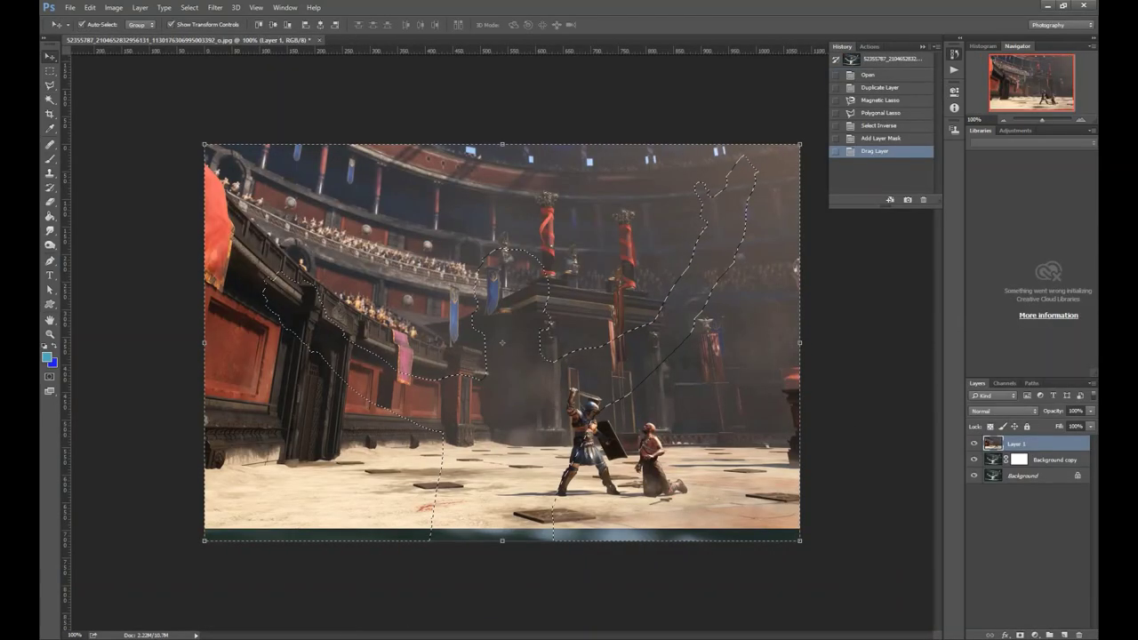
pyautogui.press('m')
pyautogui.hotkey('ctrl', 'shift', 'i')
pyautogui.rightClick(516, 243)
pyautogui.click(551, 309)
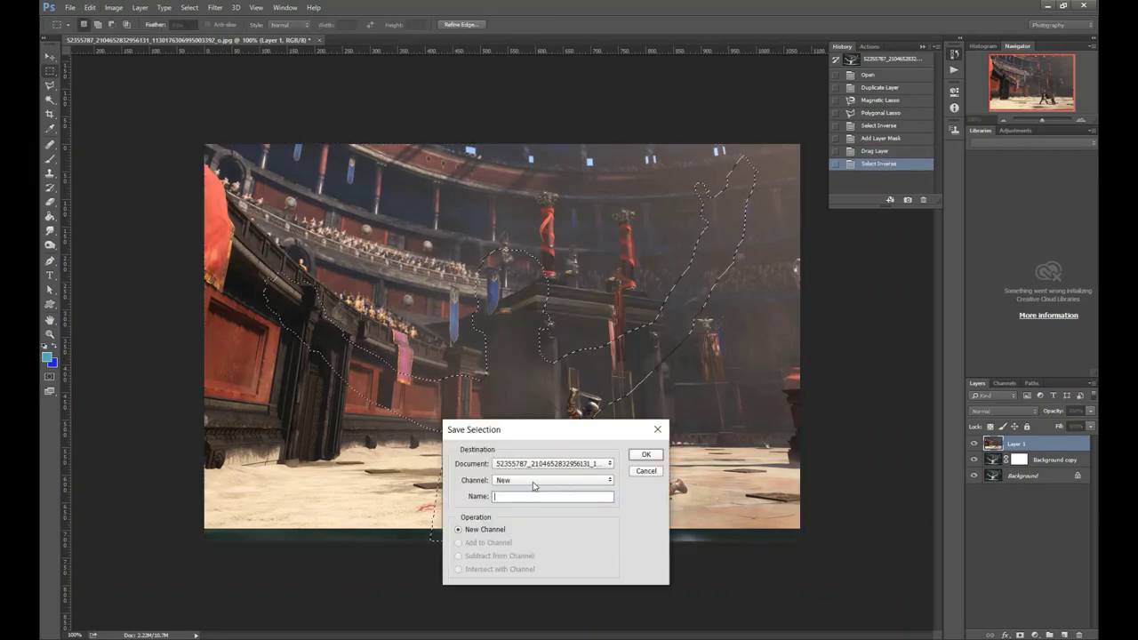
pyautogui.write('figure')
pyautogui.press('Return')
pyautogui.hotkey('ctrl', 'd')
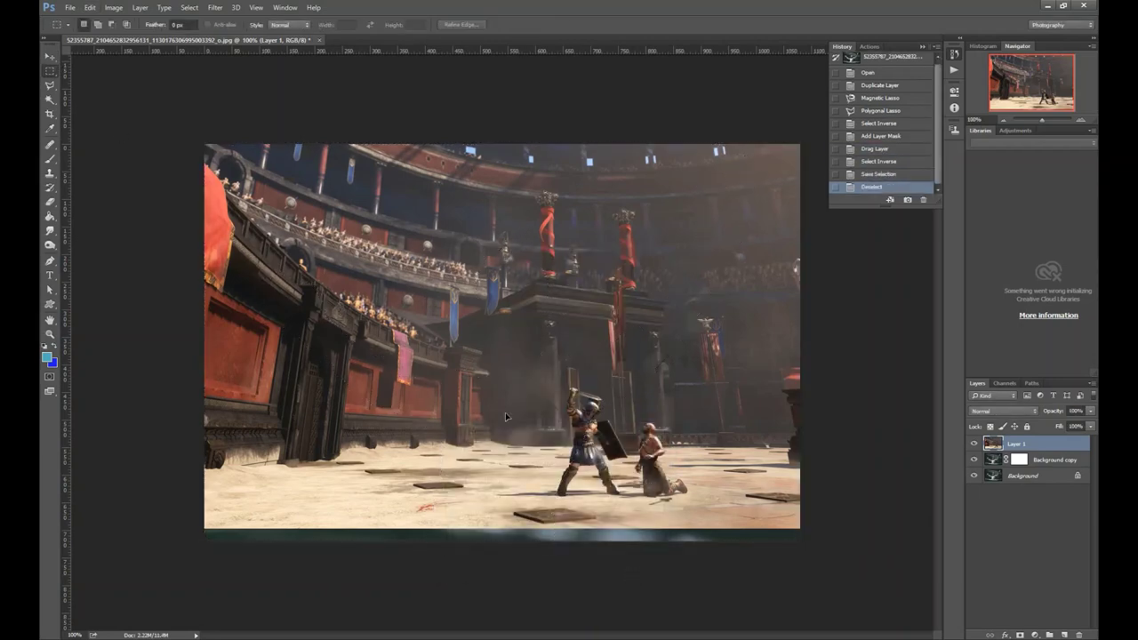
# - Stretch the arena layer down to fill the canvas and reload the saved boxer selection
pyautogui.hotkey('ctrl', 't')
pyautogui.moveTo(515, 528); pyautogui.dragTo(515, 541)
pyautogui.press('Return')
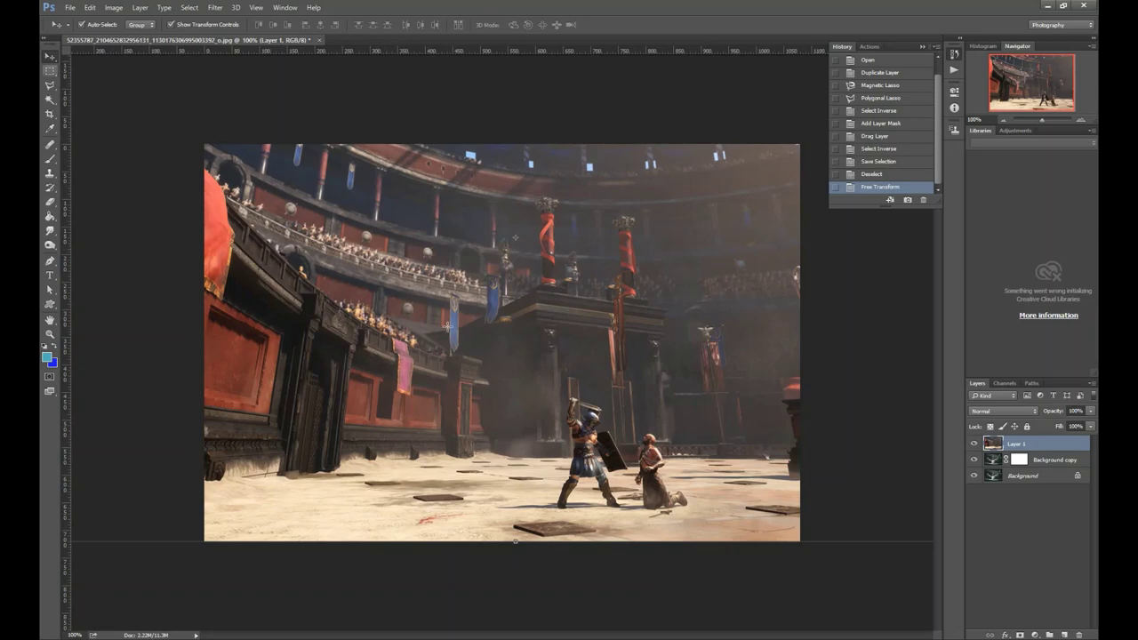
pyautogui.rightClick(448, 325)
pyautogui.click(525, 472)
pyautogui.press('Return')
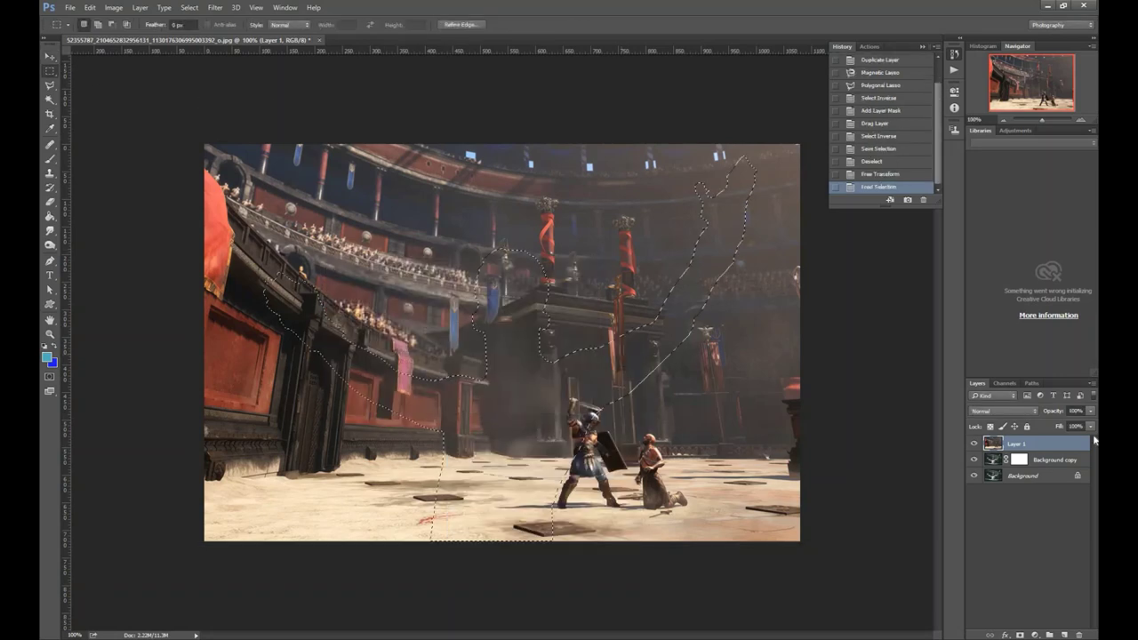
# - Mask the arena layer and brush the mask to reveal the boxer's arms and torso
pyautogui.click(1019, 635)
pyautogui.press('d')
pyautogui.press('b')
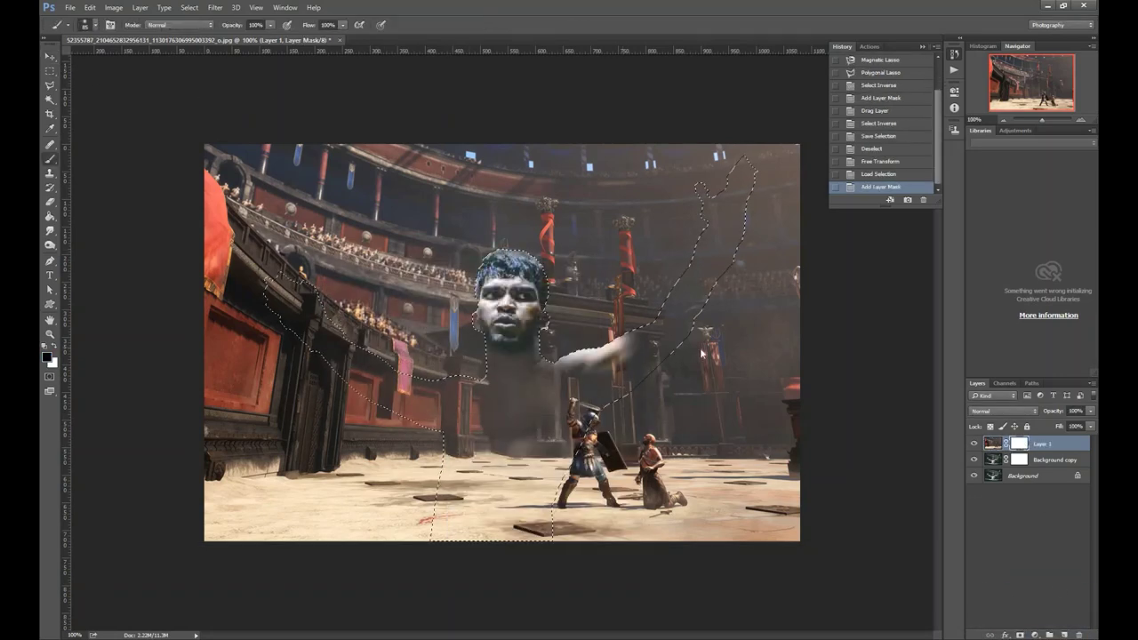
pyautogui.moveTo(702, 354); pyautogui.dragTo(515, 414)
pyautogui.moveTo(738, 222); pyautogui.dragTo(707, 302)
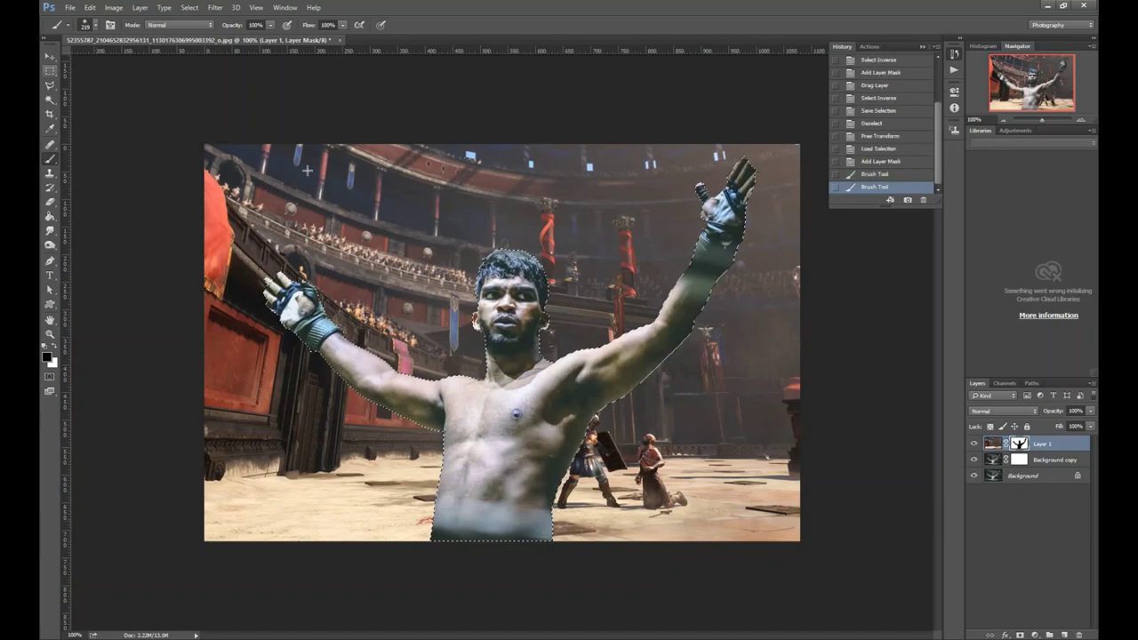
pyautogui.hotkey('ctrl', 'd')
pyautogui.press('m')
pyautogui.click(1048, 459)
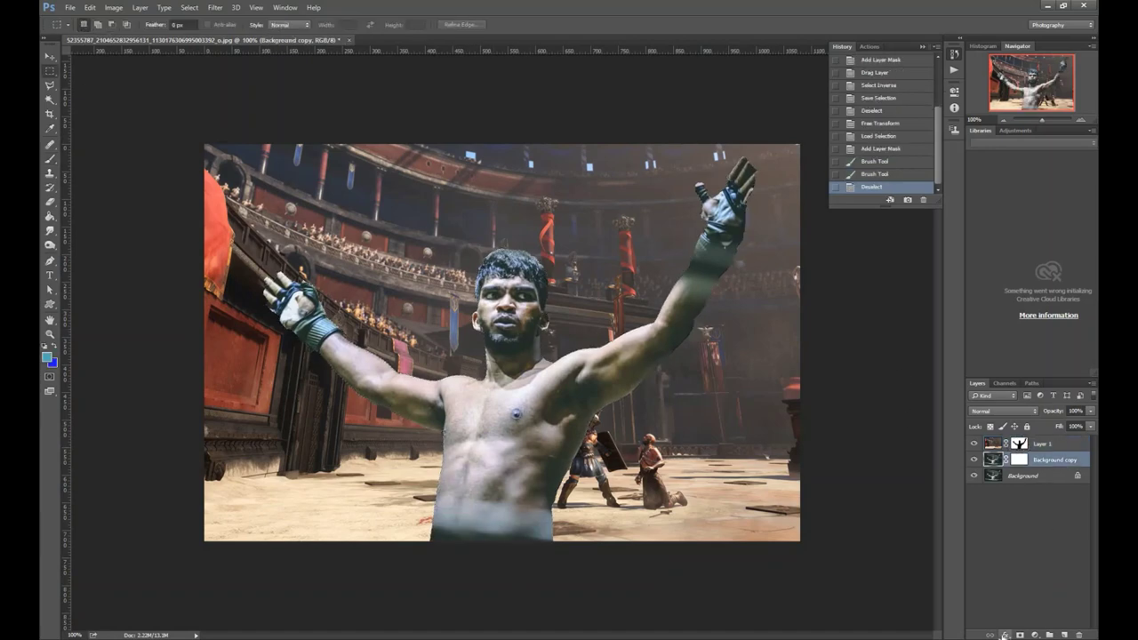
pyautogui.click(1005, 634)
# - Add a Color Balance 1 adjustment layer
pyautogui.click(114, 7)
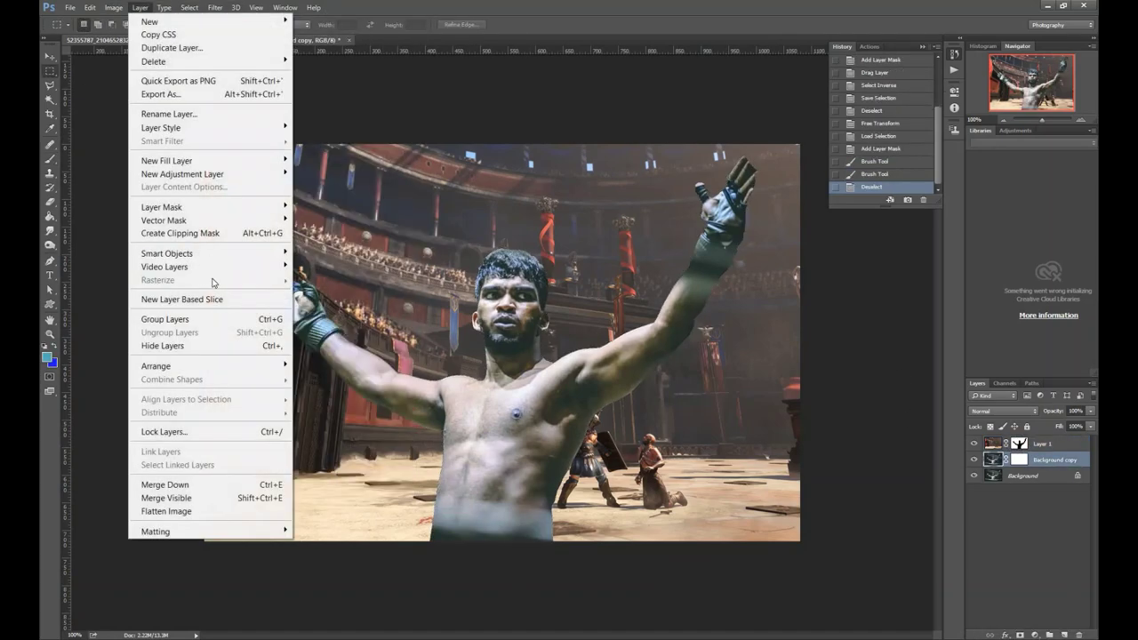
pyautogui.moveTo(182, 174)
pyautogui.click(352, 260)
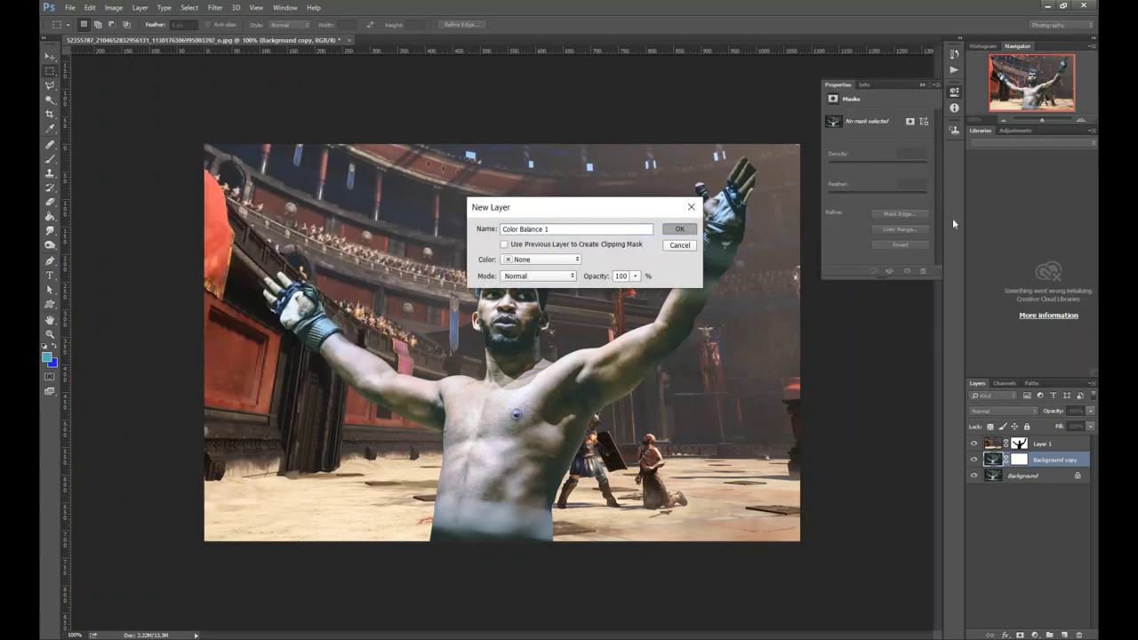
pyautogui.press('Return')
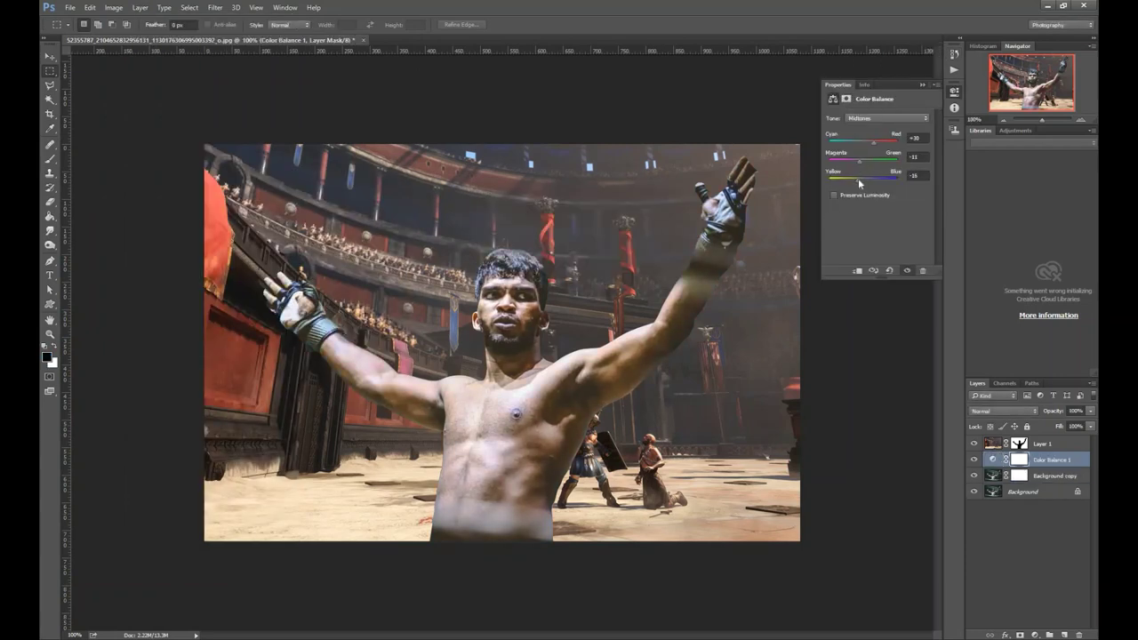
pyautogui.click(930, 86)
# - Apply Lens Blur with radius 15 and blade curvature 30 to the arena on Layer 1
pyautogui.click(979, 445)
pyautogui.click(115, 12)
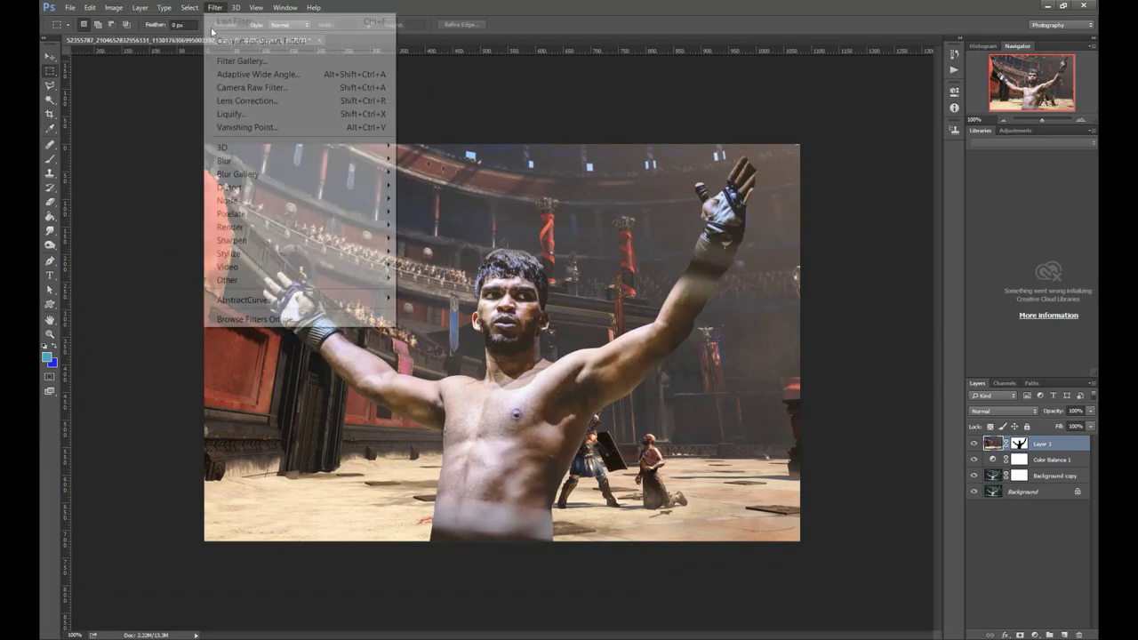
pyautogui.click(432, 241)
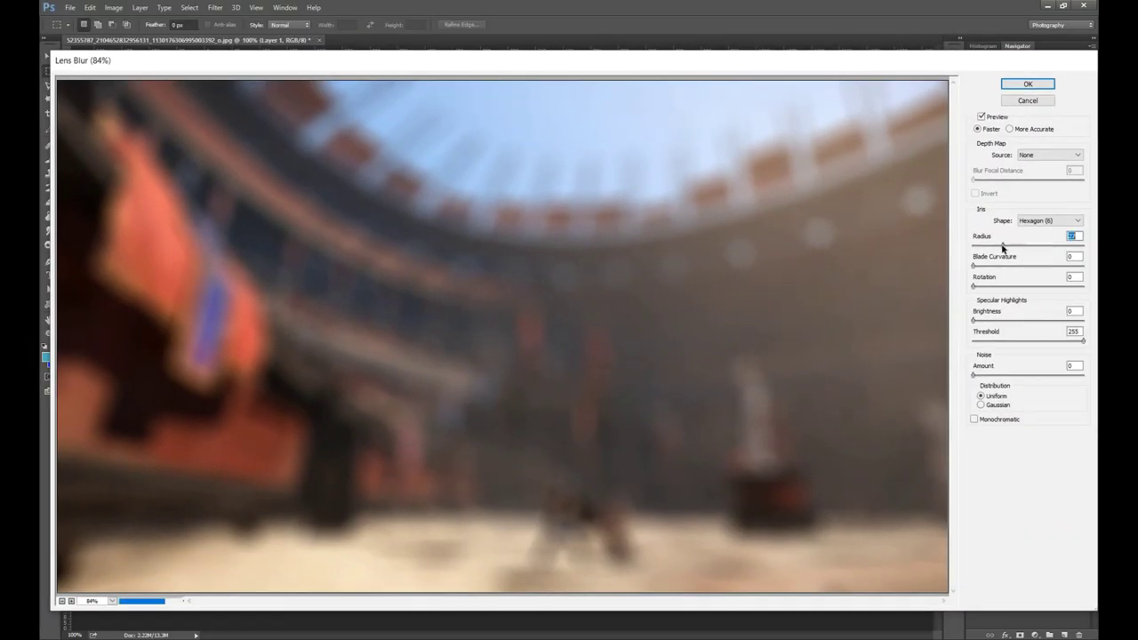
pyautogui.moveTo(1002, 246); pyautogui.dragTo(985, 246)
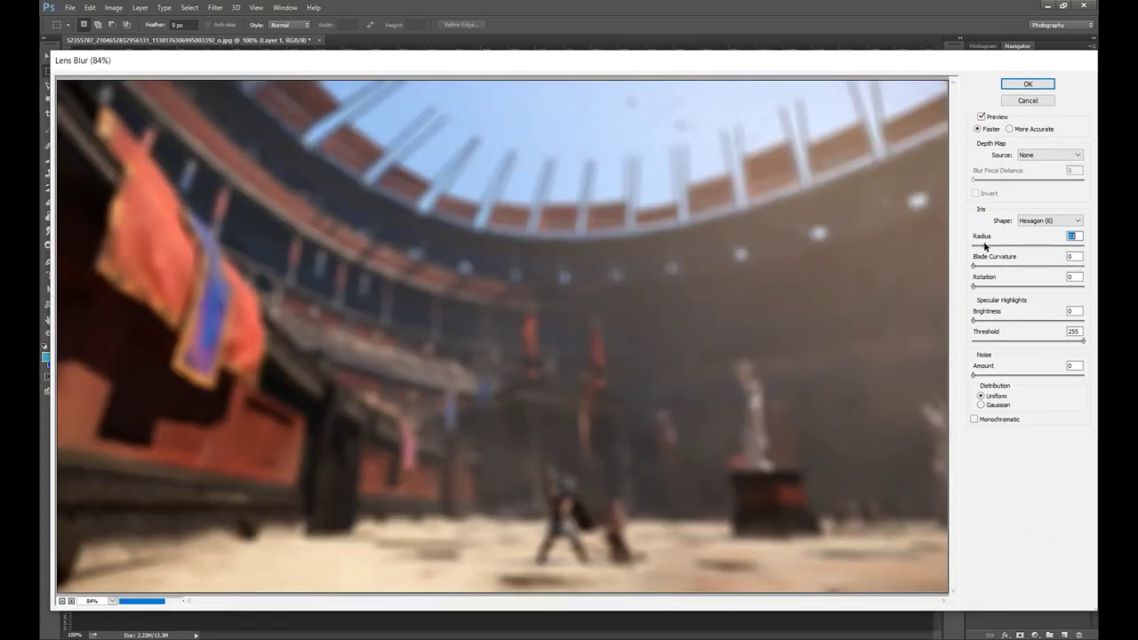
pyautogui.click(978, 266)
pyautogui.click(996, 286)
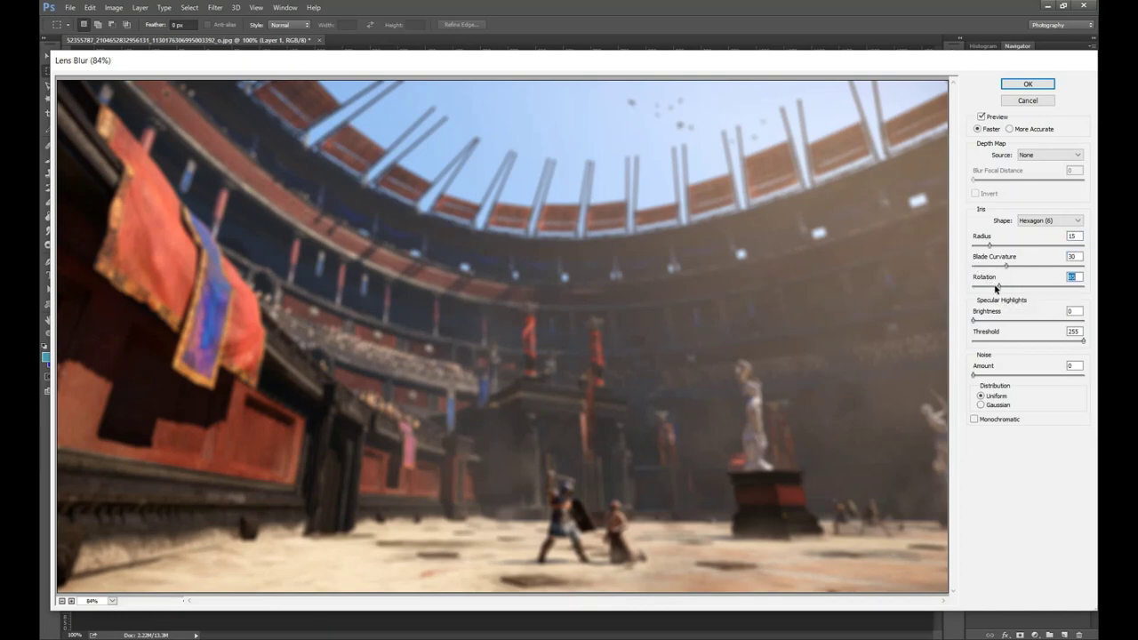
pyautogui.click(1022, 85)
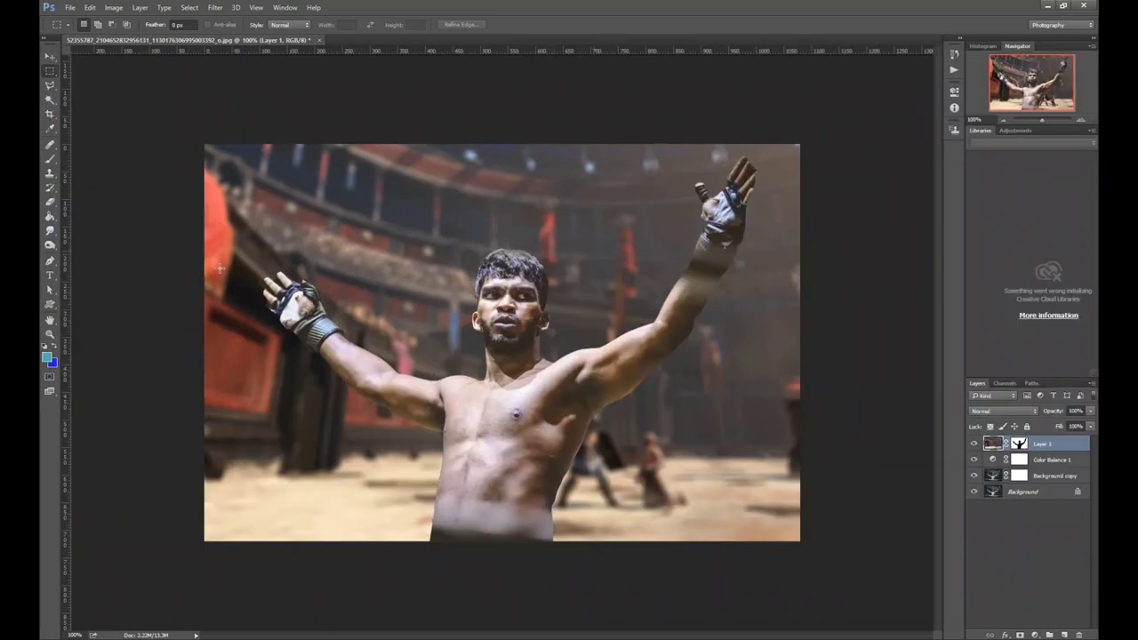
pyautogui.press('v')
pyautogui.click(640, 507)
# - Add a Levels 1 adjustment layer above the arena on Layer 1
pyautogui.click(900, 385)
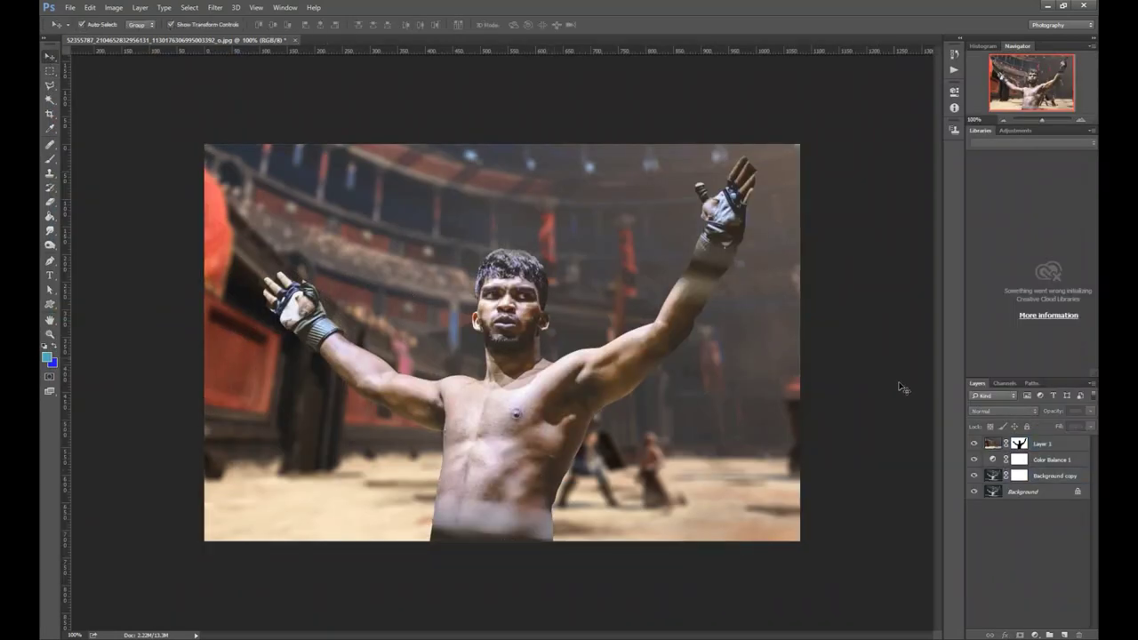
pyautogui.click(1040, 444)
pyautogui.click(114, 7)
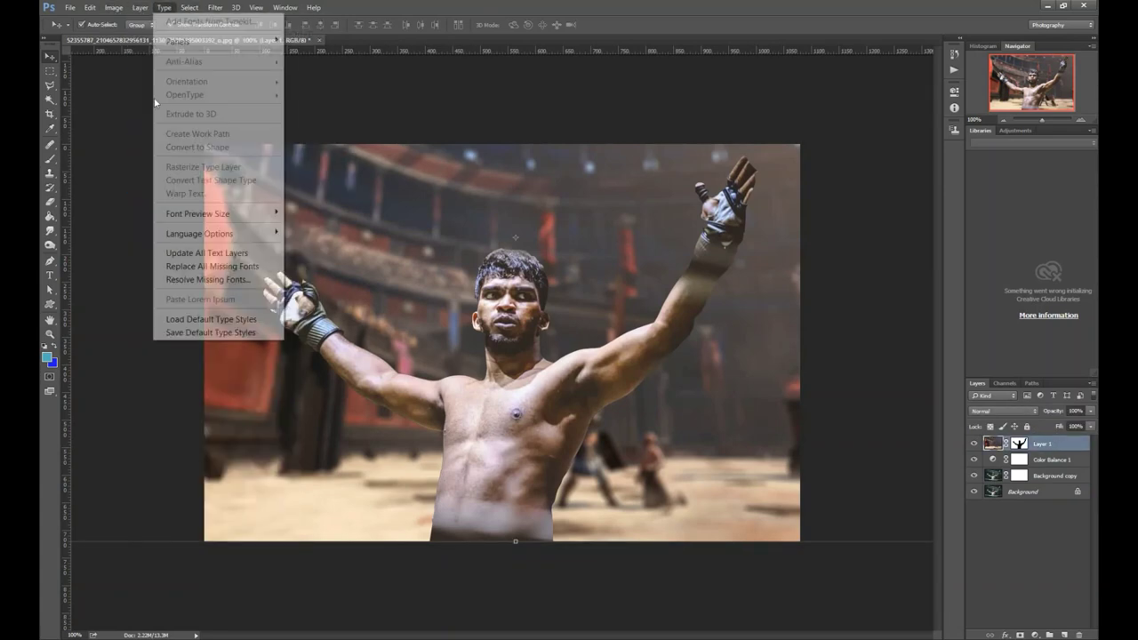
pyautogui.click(343, 194)
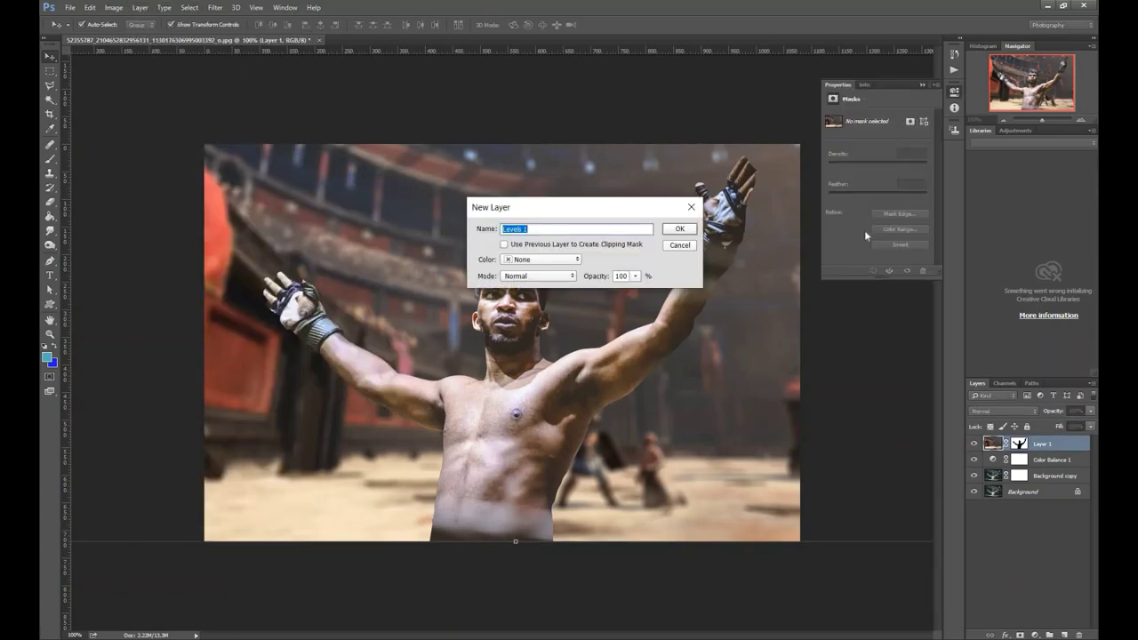
pyautogui.press('Return')
pyautogui.moveTo(885, 195); pyautogui.dragTo(893, 198)
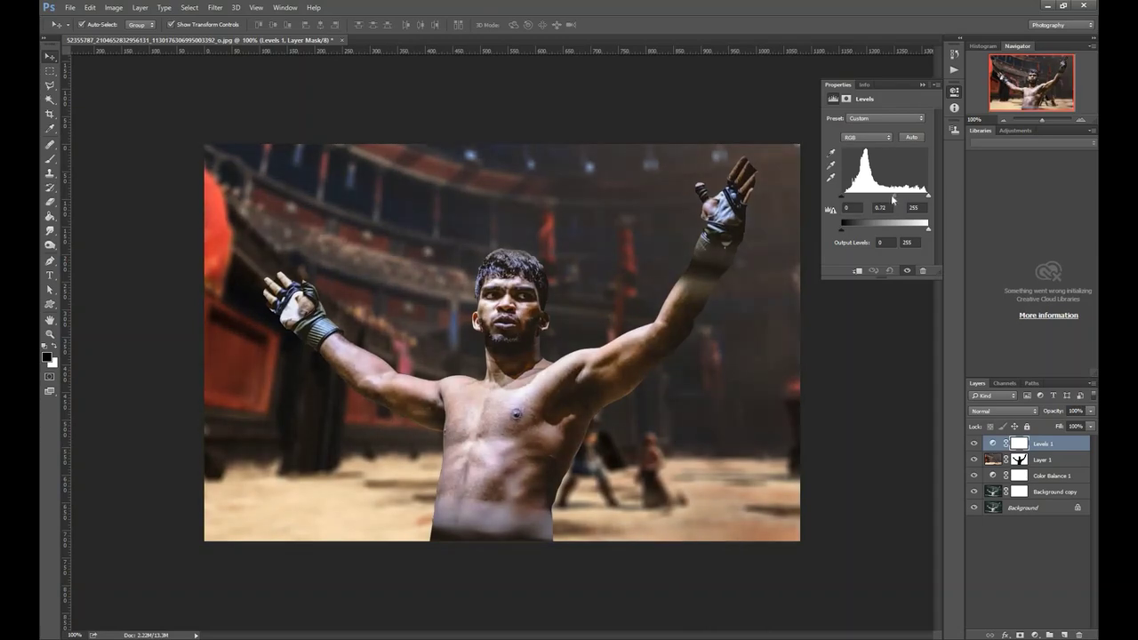
pyautogui.hotkey('ctrl', 'z')
# - Clip Levels 1 to the arena and set midtones 0.75 with output white 208
pyautogui.rightClick(1049, 446)
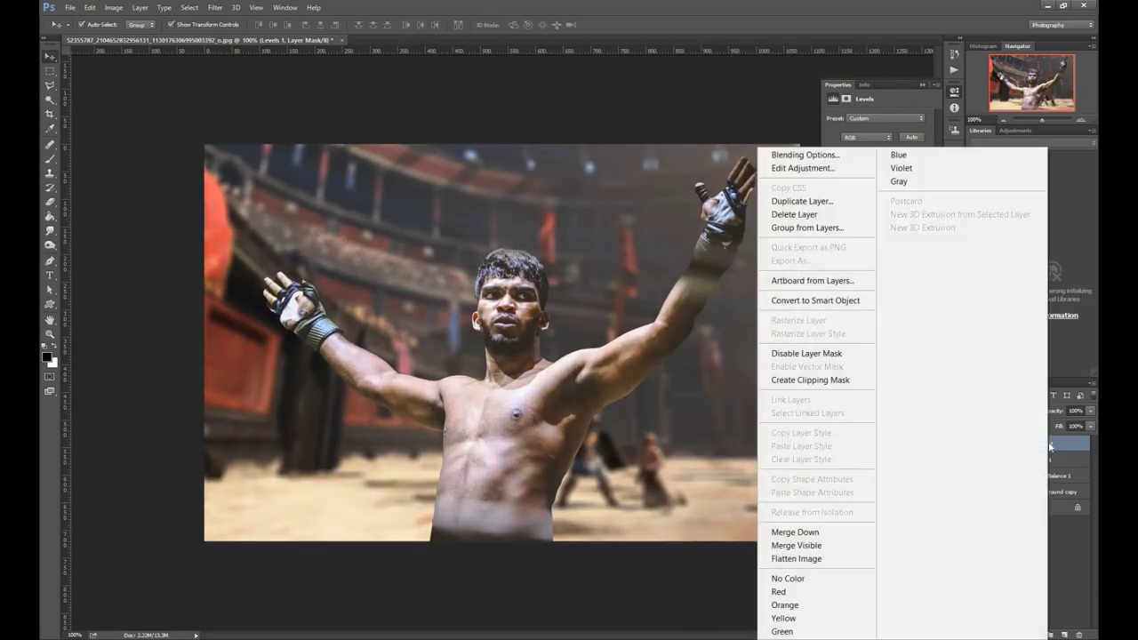
pyautogui.click(810, 380)
pyautogui.moveTo(885, 196); pyautogui.dragTo(889, 195)
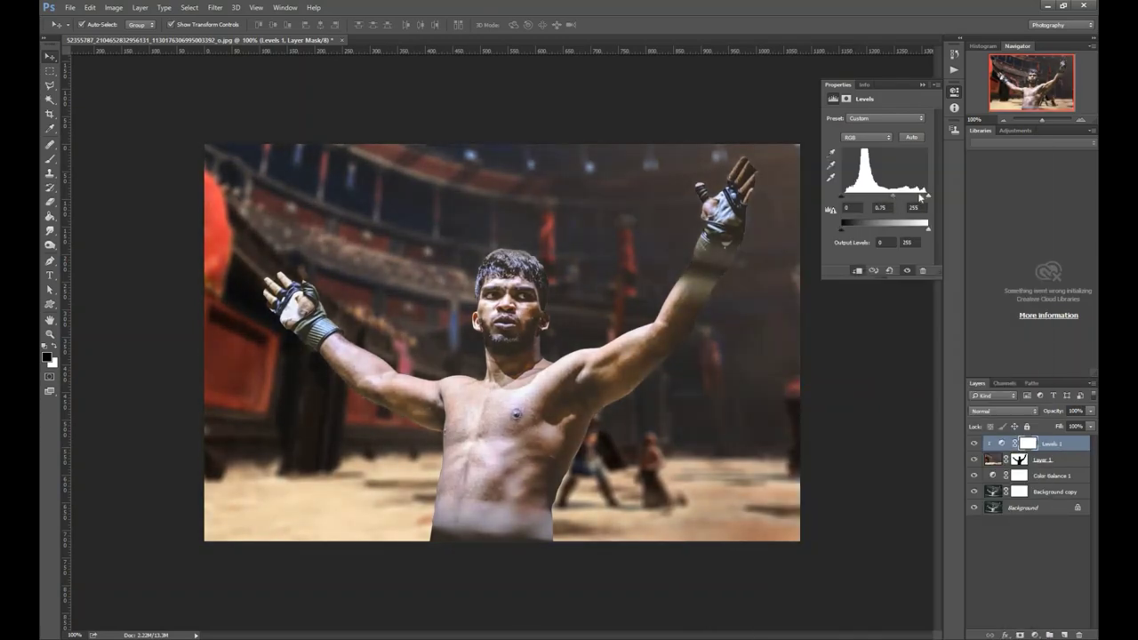
pyautogui.moveTo(927, 230); pyautogui.dragTo(911, 229)
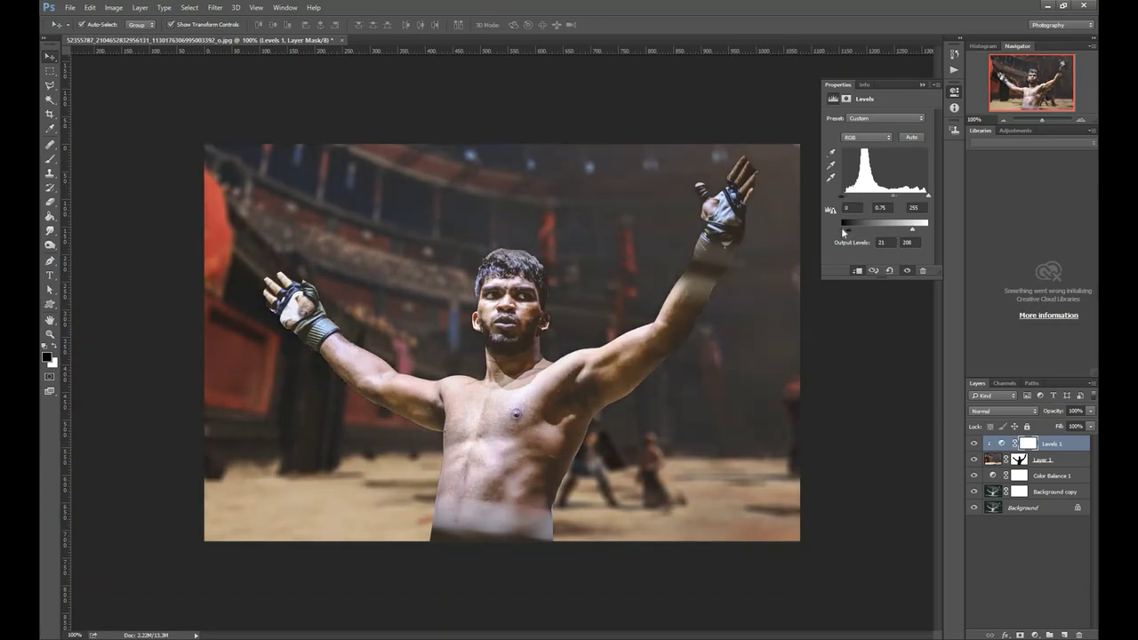
pyautogui.click(923, 86)
pyautogui.click(812, 157)
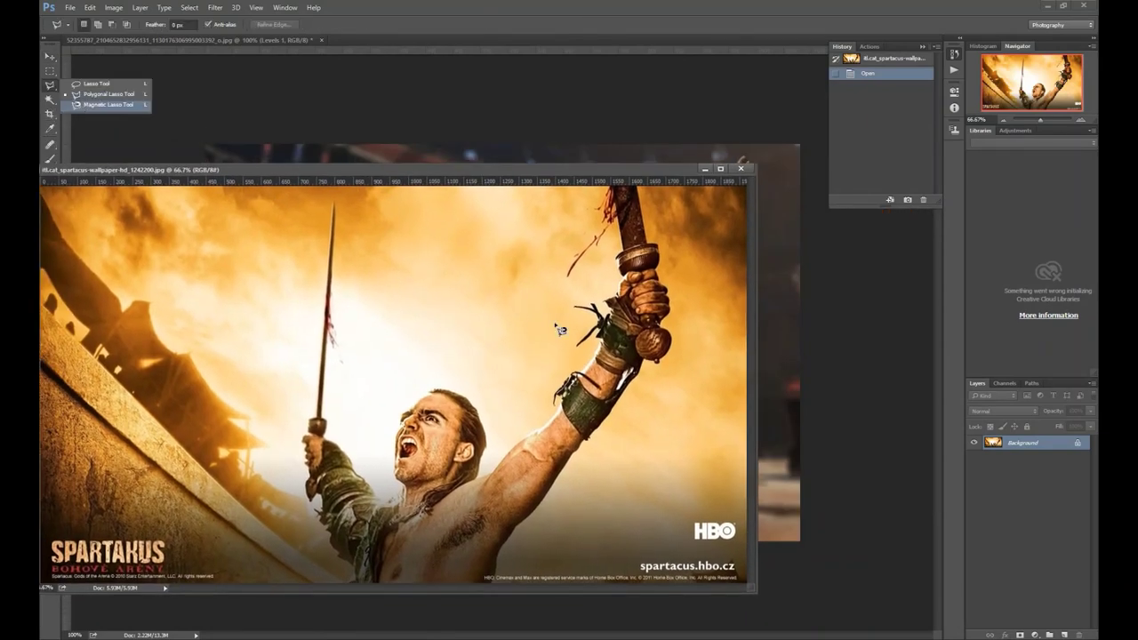
# - Switch to the Magnetic Lasso to select the raised sword arm in the Spartacus wallpaper
pyautogui.moveTo(49, 85); pyautogui.dragTo(107, 108)
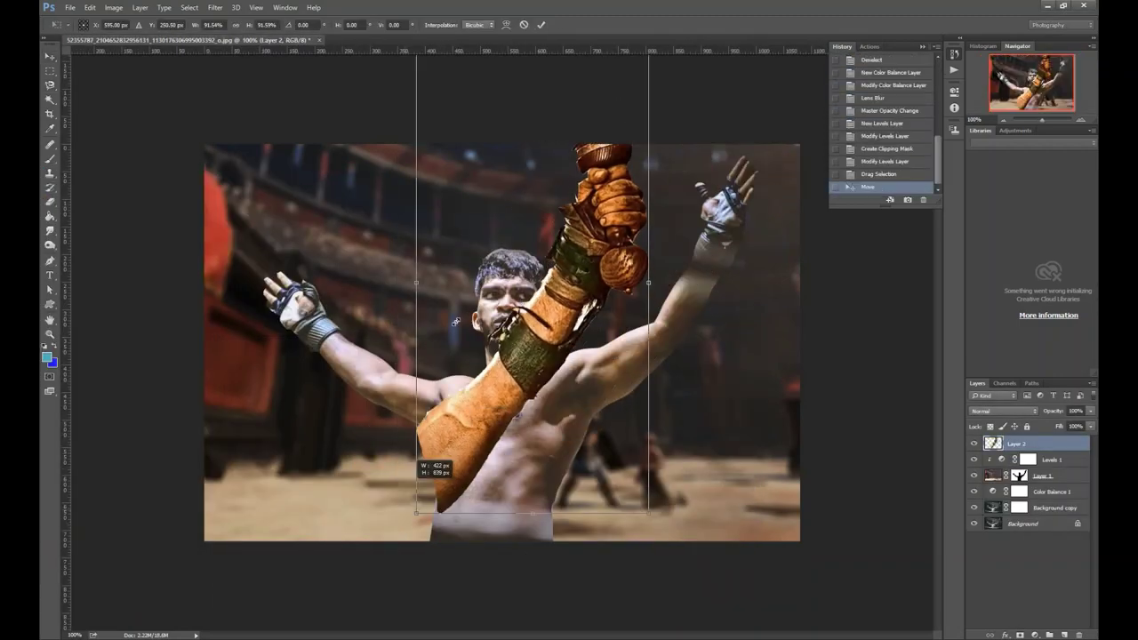
# - Bring the cut-out sword arm into the poster, scaled and rotated over the boxer's raised arm
pyautogui.moveTo(447, 471); pyautogui.dragTo(533, 471)
pyautogui.hotkey('ctrl', 't')
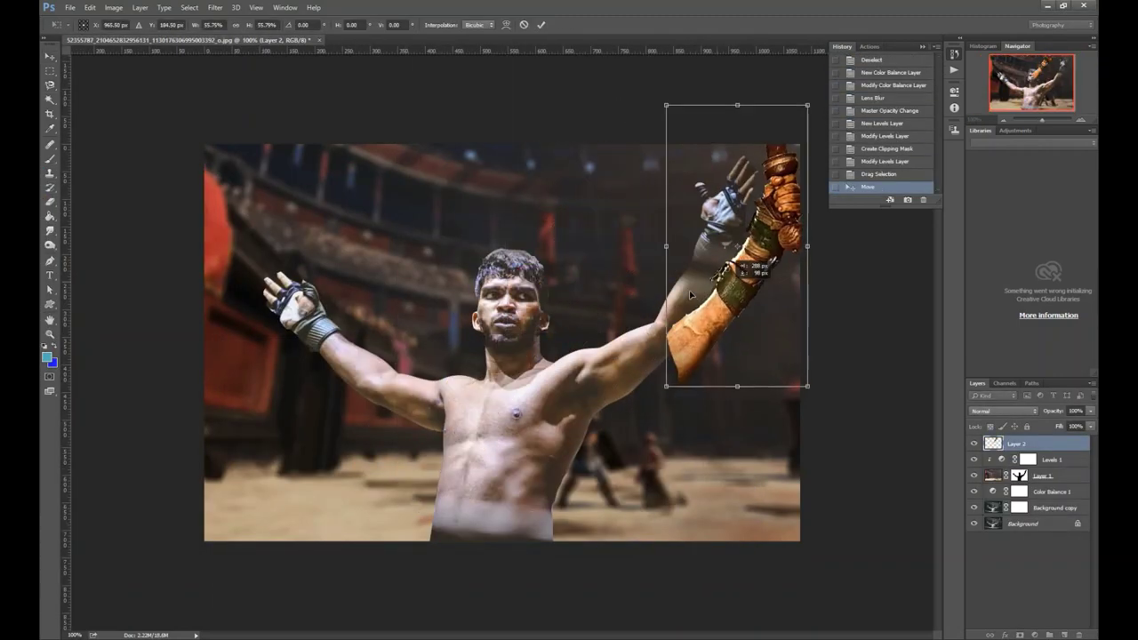
pyautogui.moveTo(800, 101)
pyautogui.mouseDown()
pyautogui.moveTo(745, 137)
pyautogui.moveTo(753, 144)
pyautogui.mouseUp()
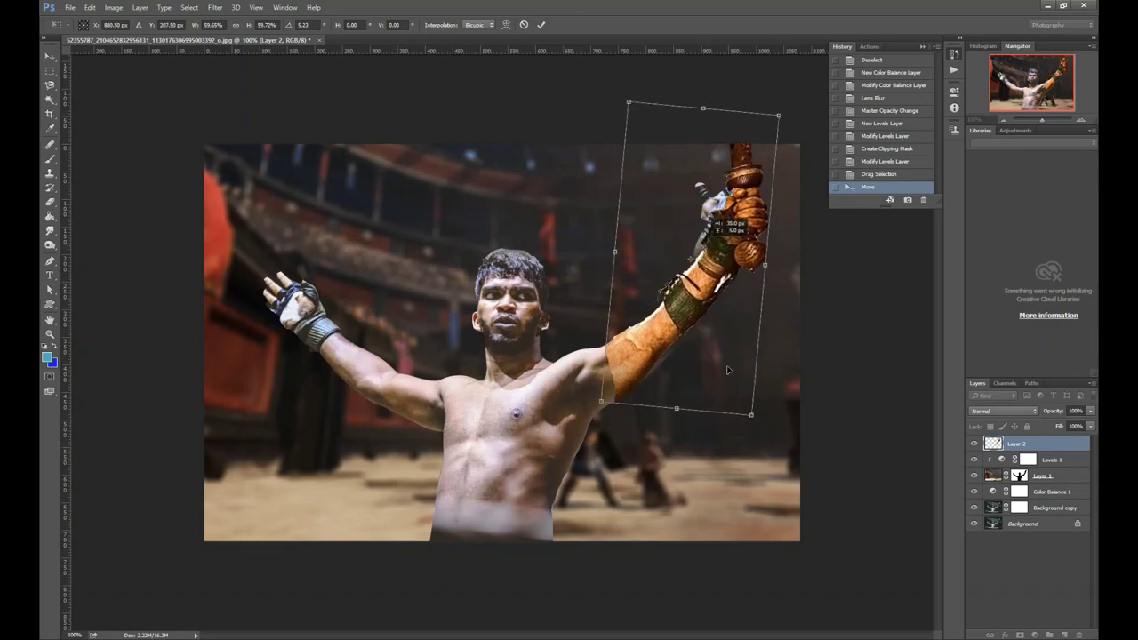
pyautogui.moveTo(680, 252); pyautogui.dragTo(708, 265)
pyautogui.press('Return')
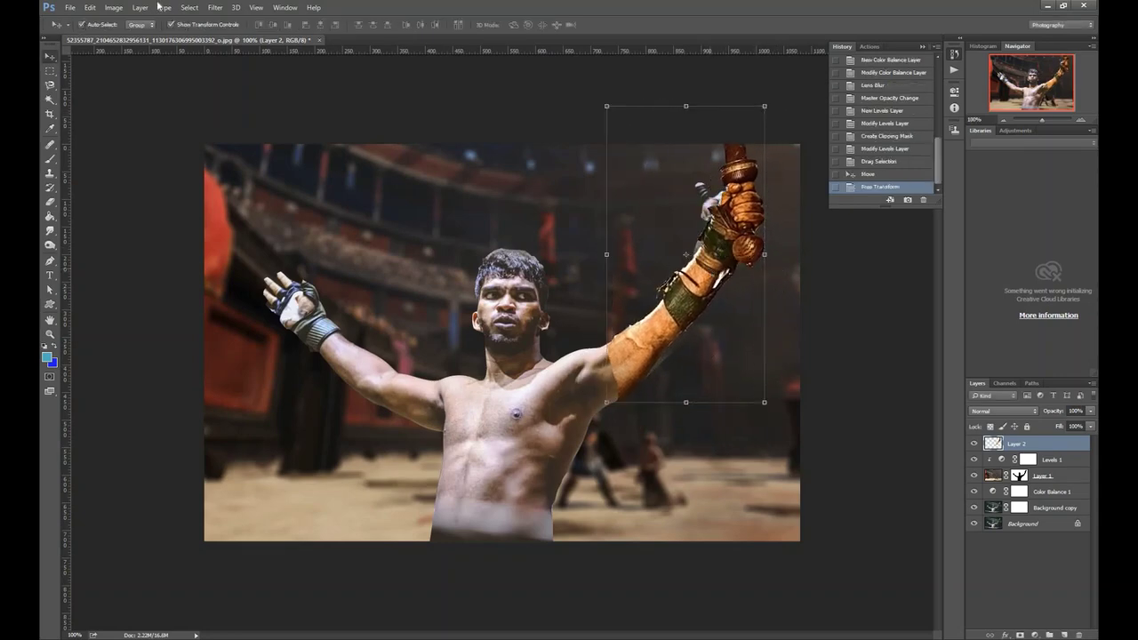
# - Rotate the arm piece about one more degree with Edit > Transform
pyautogui.click(90, 7)
pyautogui.click(124, 262)
pyautogui.click(90, 7)
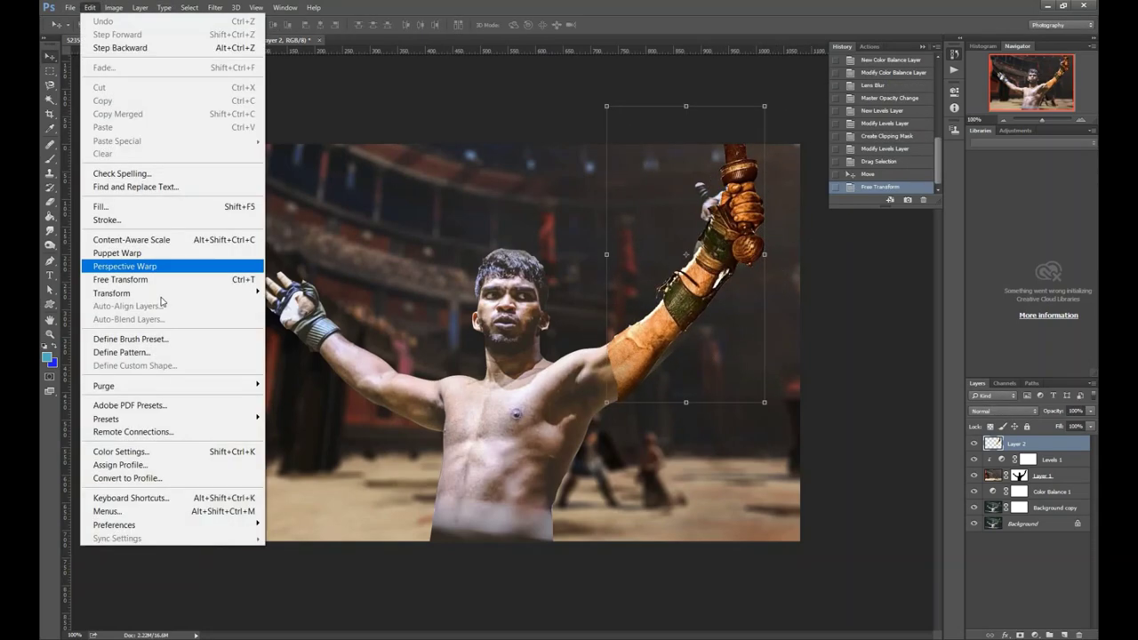
pyautogui.click(125, 223)
pyautogui.moveTo(766, 105); pyautogui.dragTo(763, 106)
pyautogui.press('Return')
# - Warp the arm piece so it bends along the raised forearm
pyautogui.click(90, 7)
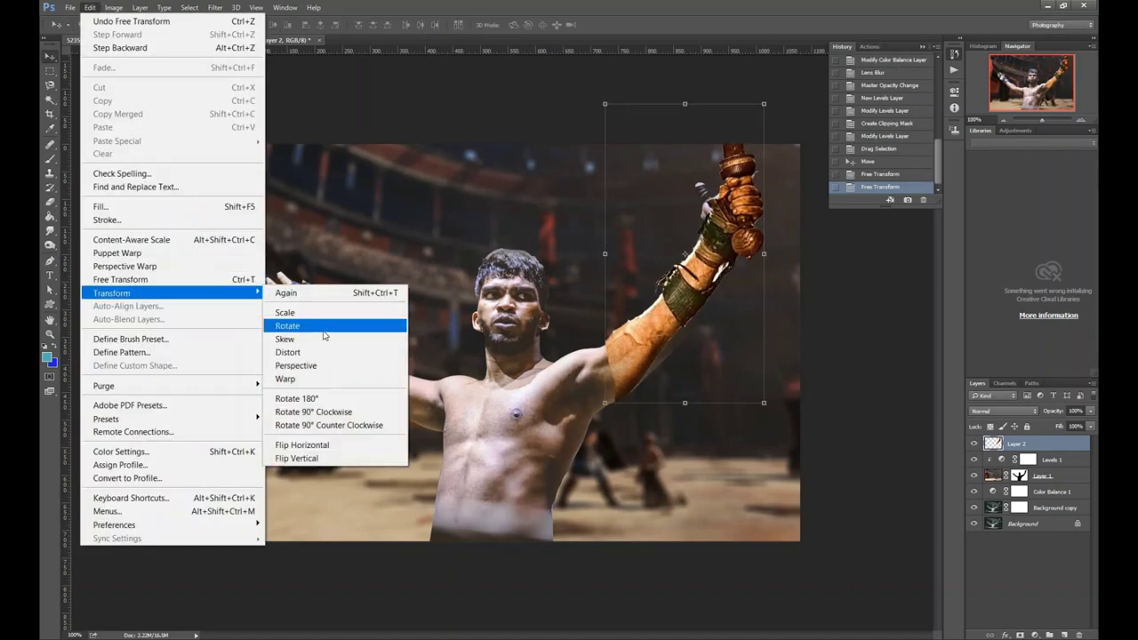
pyautogui.click(302, 373)
pyautogui.moveTo(613, 345)
pyautogui.mouseDown()
pyautogui.moveTo(705, 278)
pyautogui.moveTo(683, 331)
pyautogui.mouseUp()
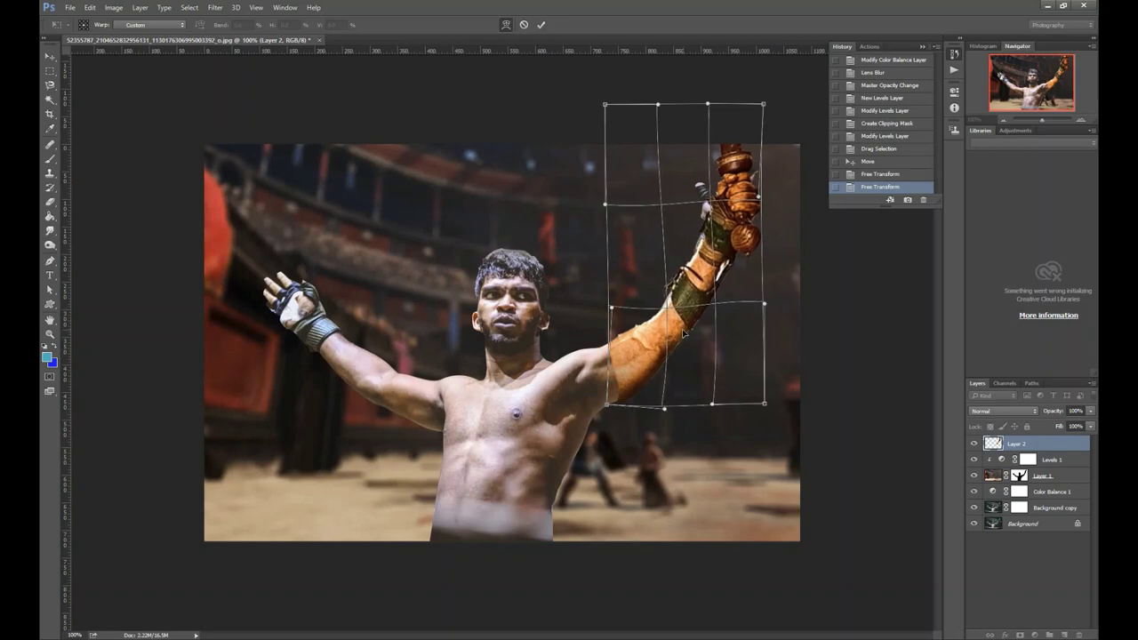
pyautogui.press('Return')
# - Brush Layer 1's mask near the arm to blend the arm piece in
pyautogui.click(1040, 476)
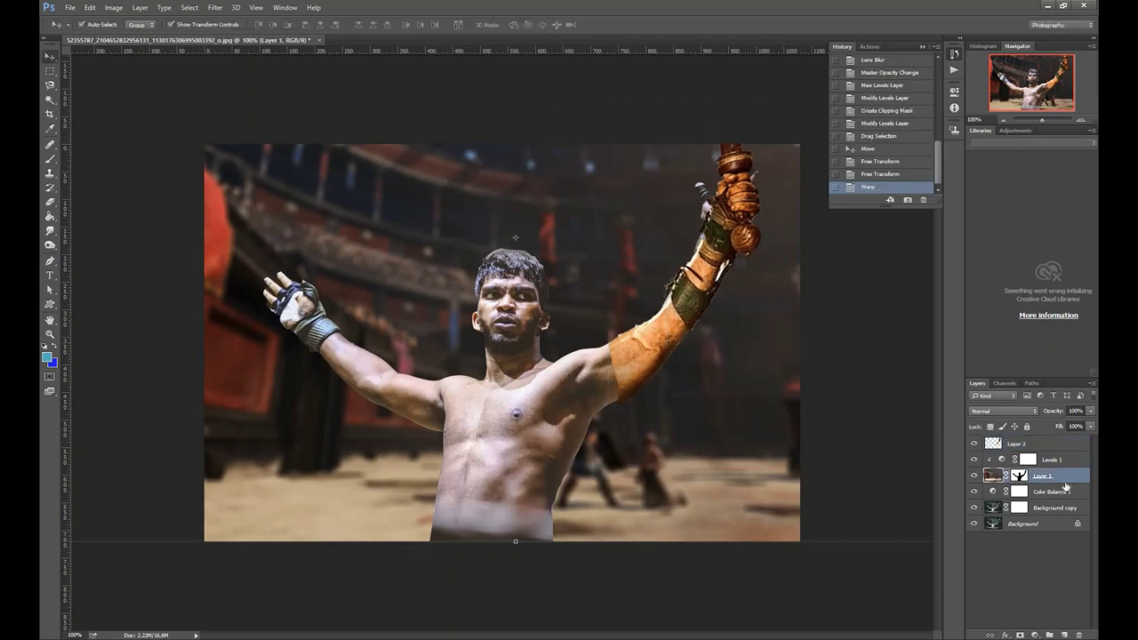
pyautogui.click(1040, 443)
pyautogui.click(1040, 476)
pyautogui.click(976, 338)
pyautogui.click(1019, 475)
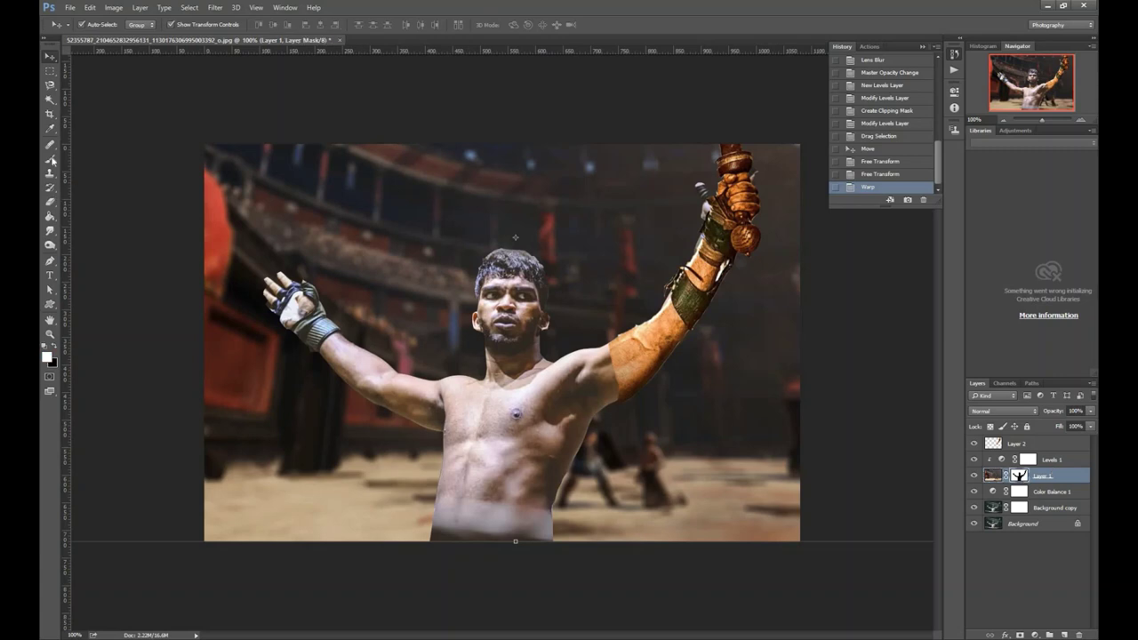
pyautogui.press('b')
pyautogui.click(667, 299)
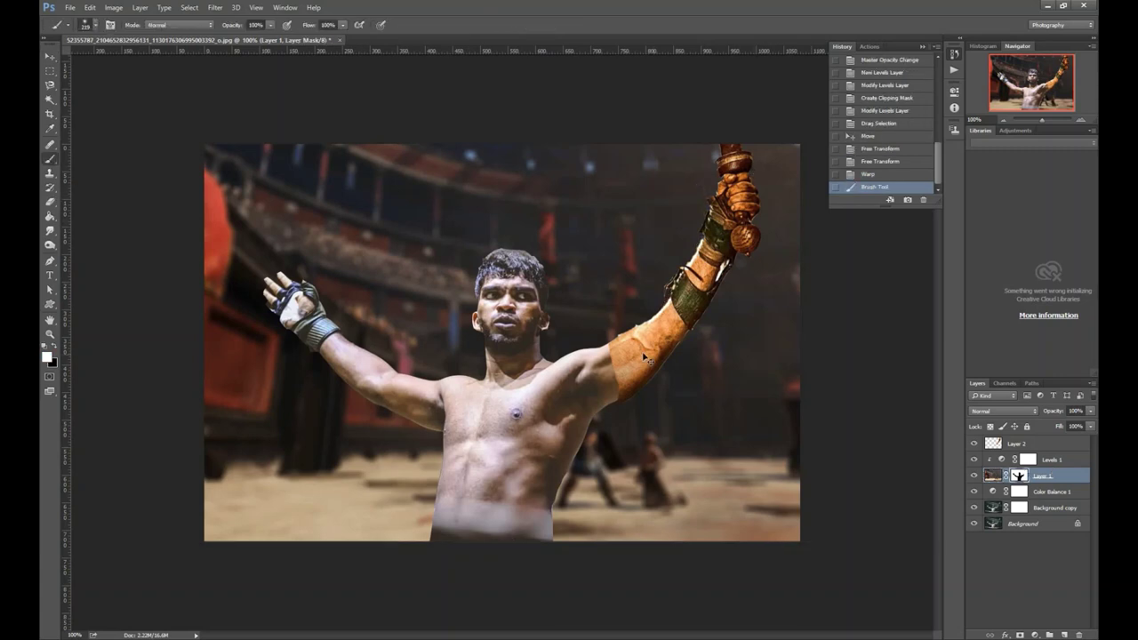
# - Erase the arm piece's stray edges around the arm and shoulder
pyautogui.hotkey('alt', ']')
pyautogui.press('e')
pyautogui.click(610, 281)
pyautogui.click(597, 302)
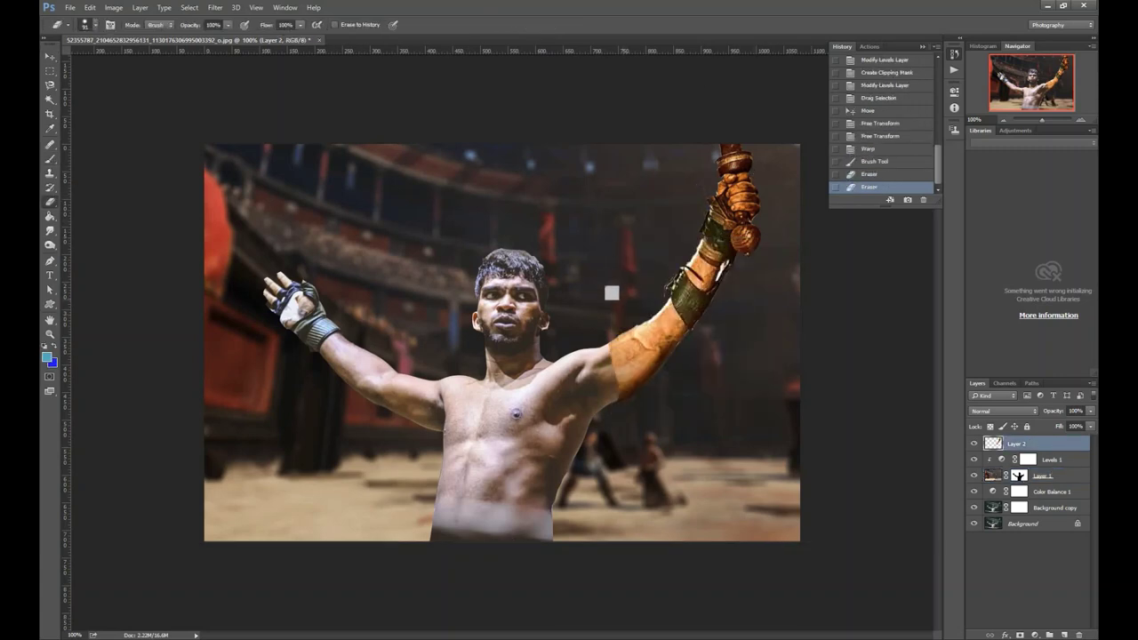
pyautogui.click(629, 410)
pyautogui.click(678, 412)
pyautogui.click(1040, 476)
pyautogui.click(1059, 634)
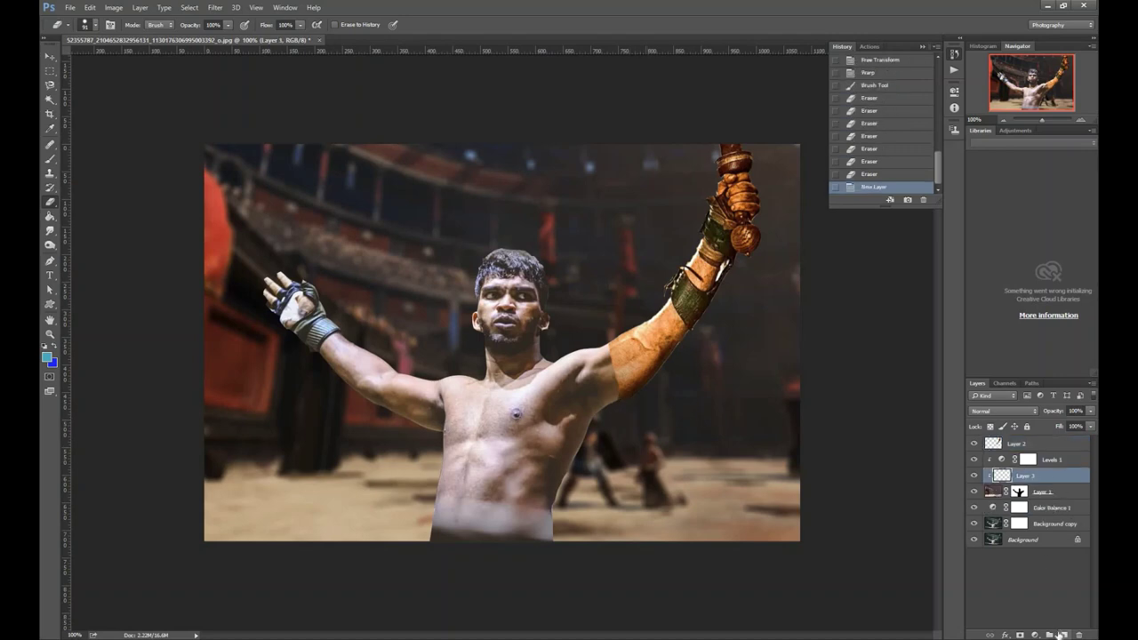
pyautogui.hotkey('ctrl', 'z')
pyautogui.click(1044, 514)
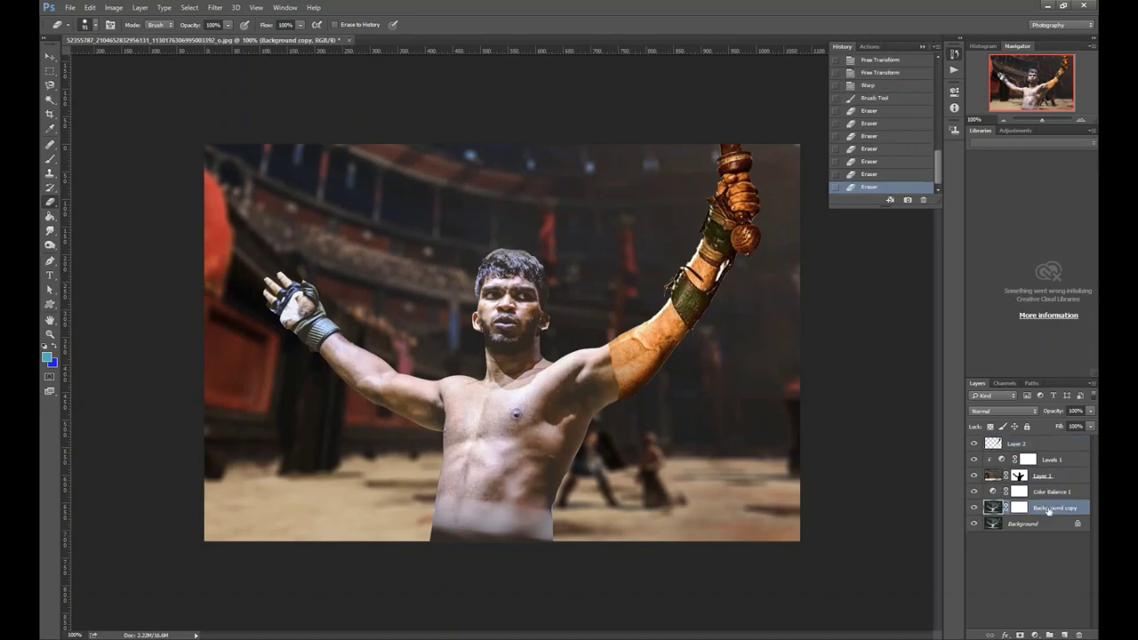
# - Create a solid colour fill layer named 'orange wash' in yellow-orange
pyautogui.click(139, 7)
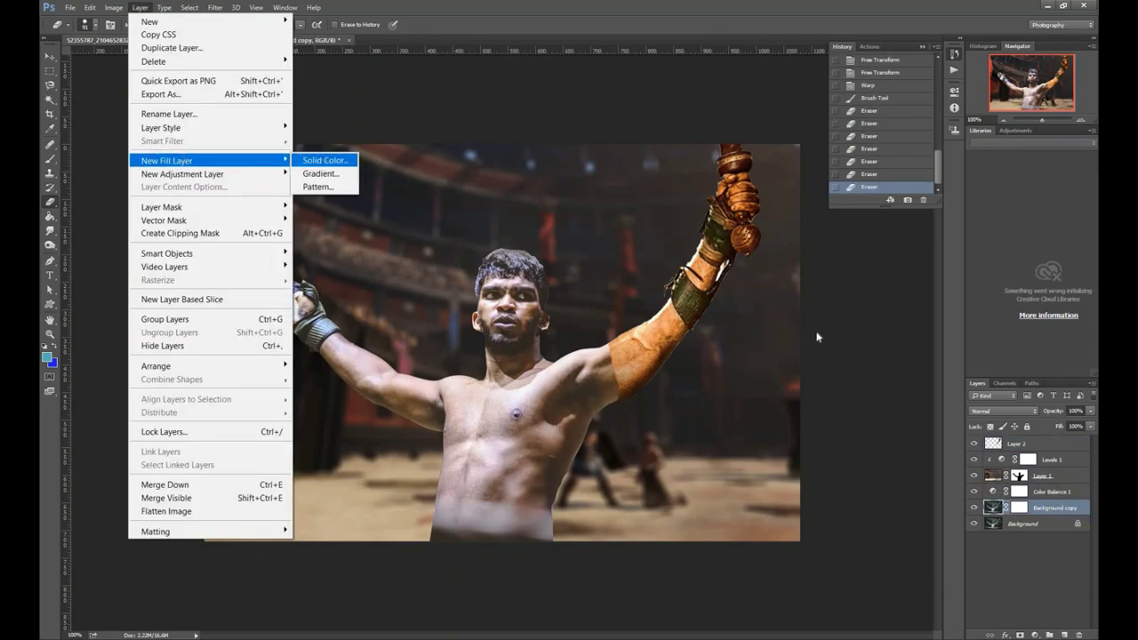
pyautogui.click(320, 158)
pyautogui.write('ash')
pyautogui.press('Return')
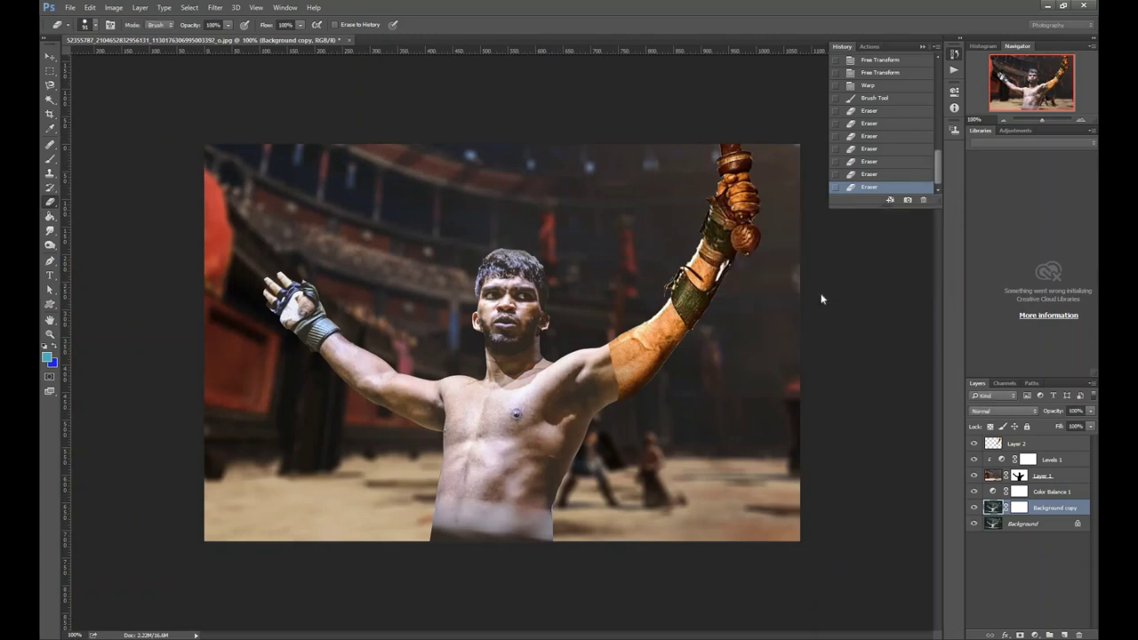
pyautogui.moveTo(879, 449); pyautogui.dragTo(881, 451)
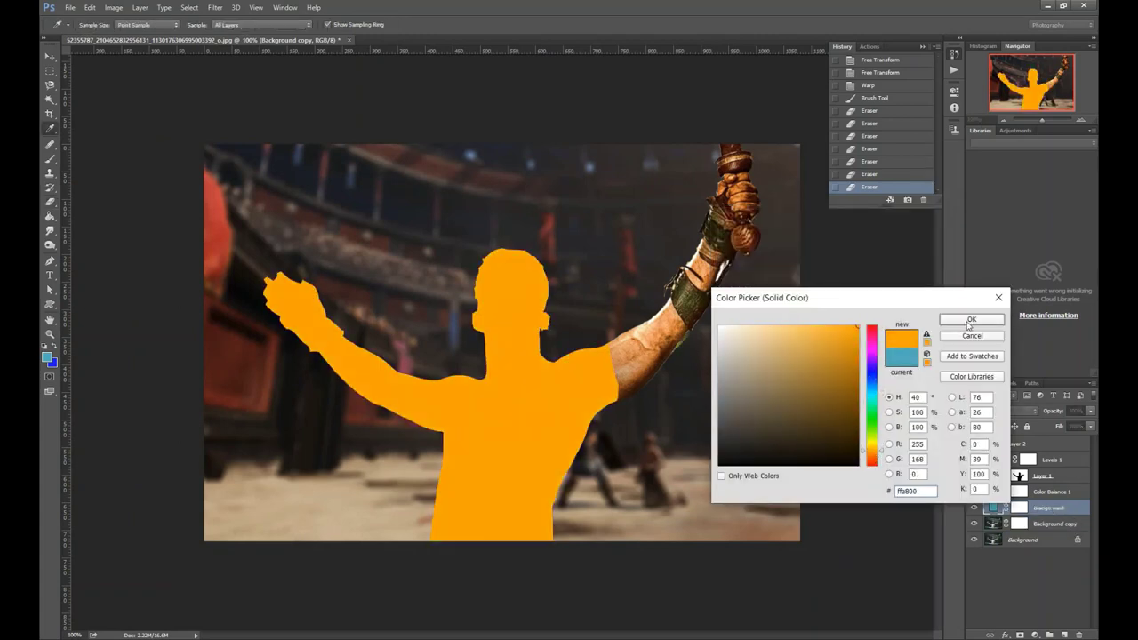
pyautogui.press('Return')
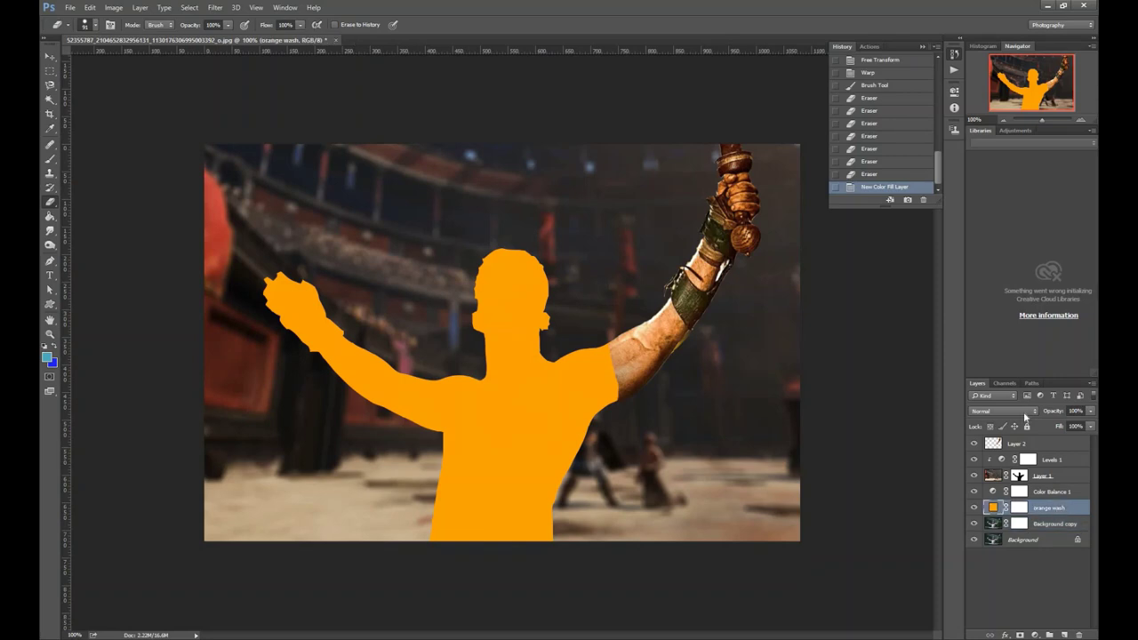
# - Open the orange wash's Blending Options and try the Overlay blend mode
pyautogui.click(1005, 634)
pyautogui.click(1014, 488)
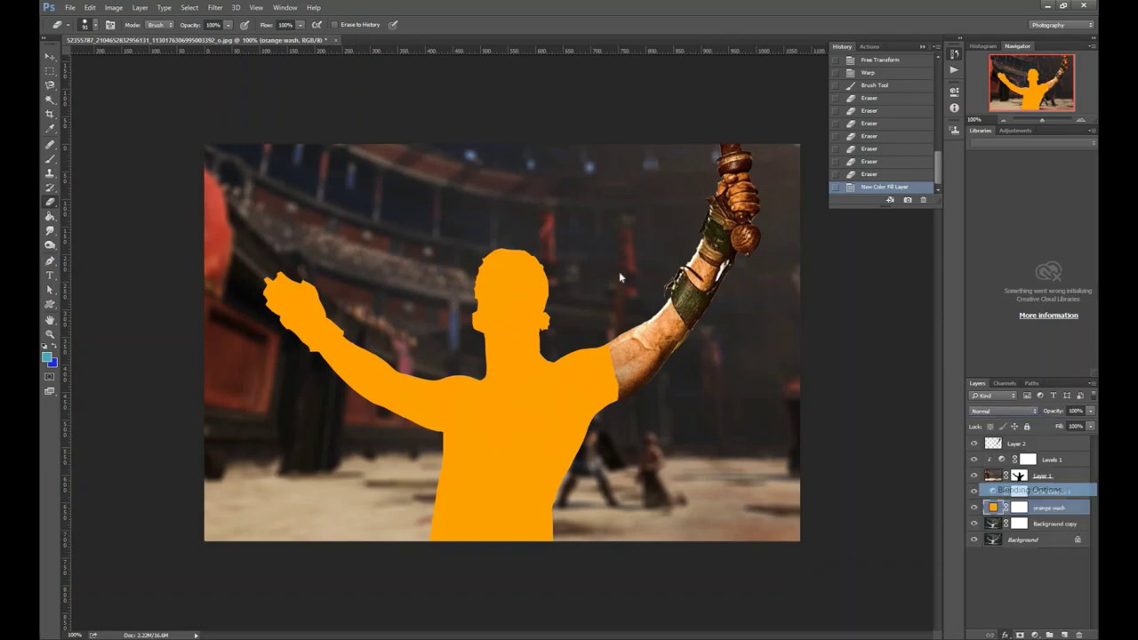
pyautogui.scroll(-2, 935, 207)
pyautogui.scroll(-1, 935, 207)
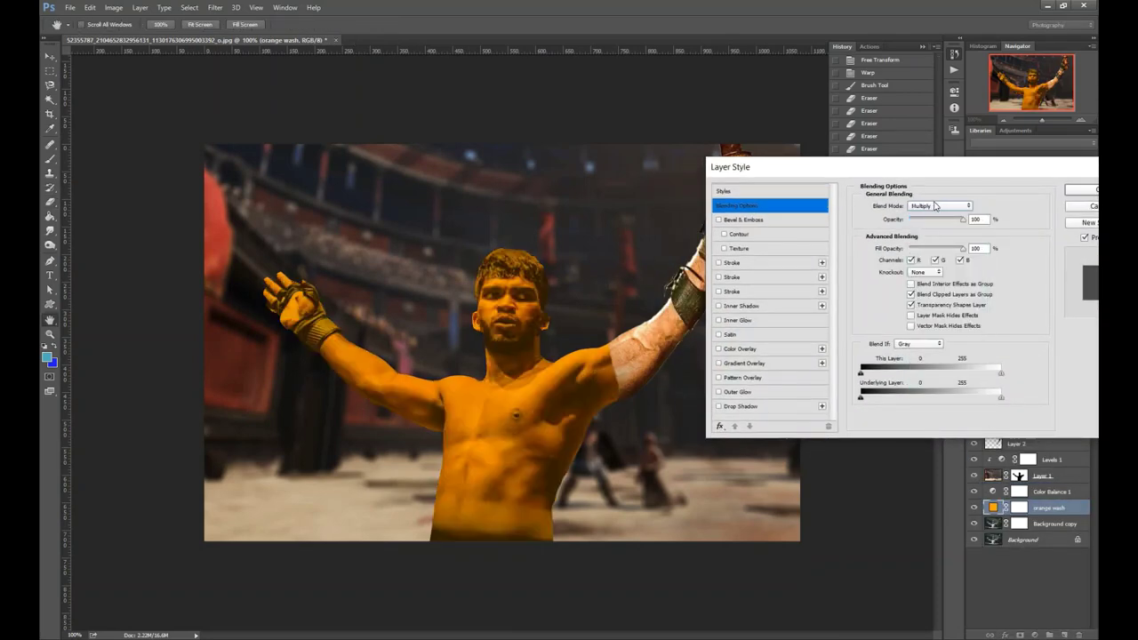
pyautogui.scroll(-1, 935, 207)
pyautogui.scroll(-1, 935, 207)
pyautogui.scroll(-3, 936, 207)
pyautogui.scroll(-3, 935, 207)
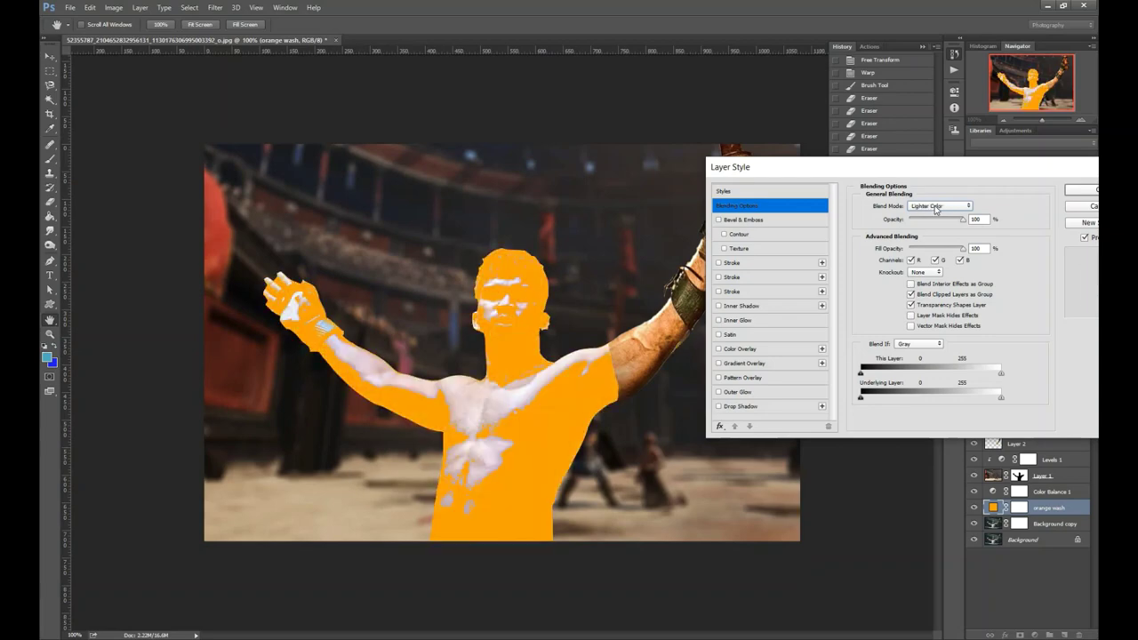
pyautogui.scroll(-2, 936, 207)
pyautogui.scroll(-3, 936, 207)
pyautogui.scroll(-3, 935, 207)
pyautogui.scroll(-4, 935, 207)
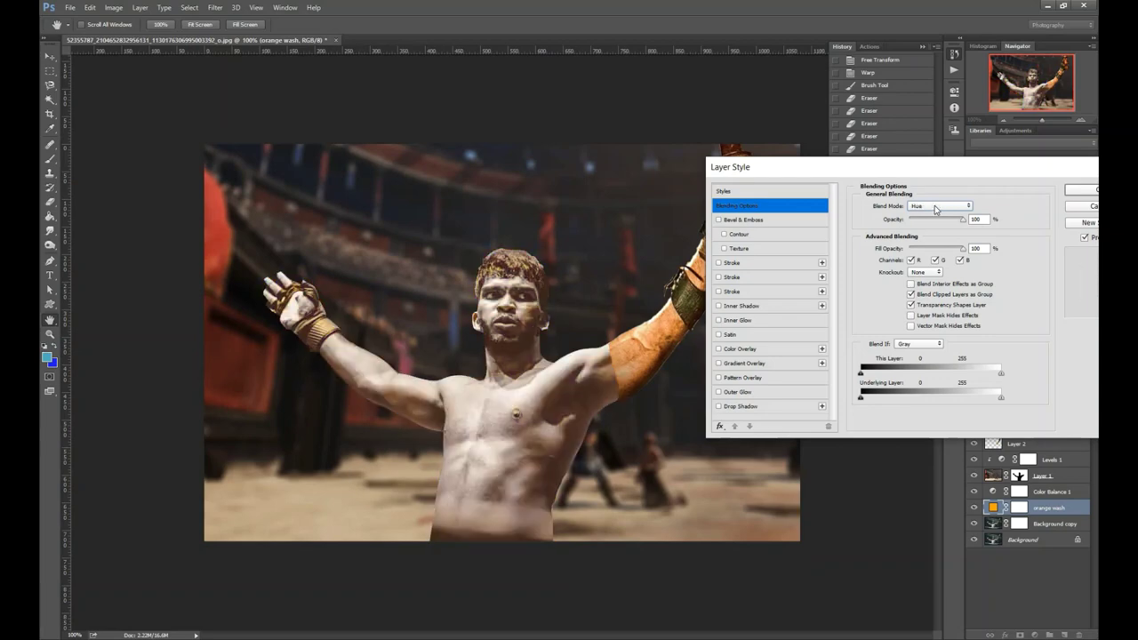
pyautogui.scroll(-1, 935, 208)
pyautogui.scroll(1, 936, 208)
pyautogui.click(935, 208)
pyautogui.click(944, 315)
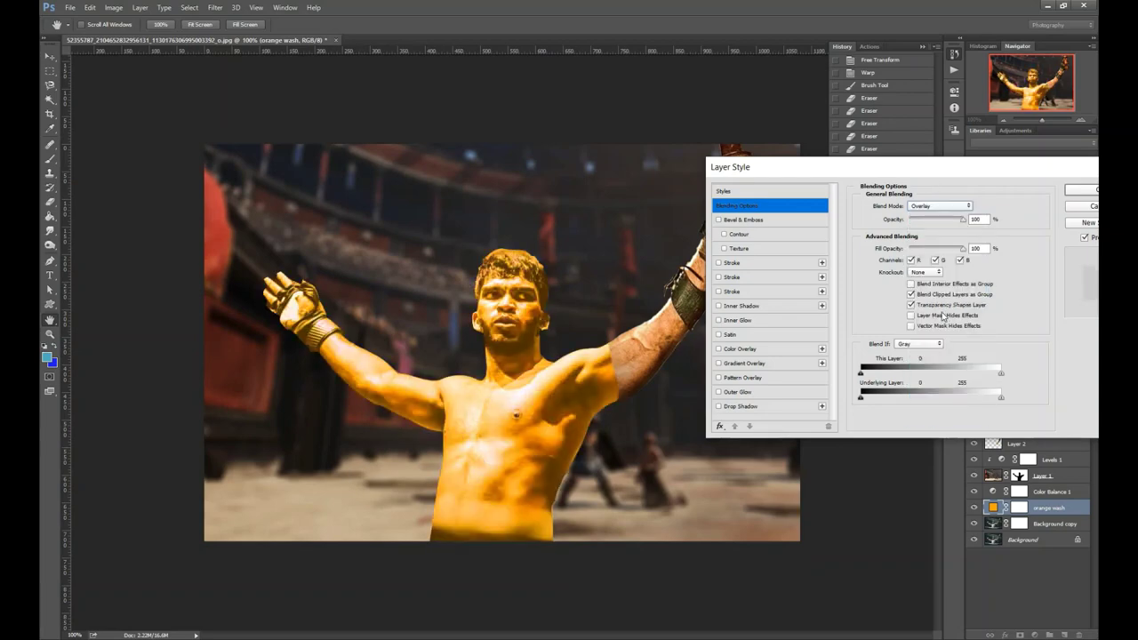
# - Set the orange wash to Linear Burn at 52% fill and 76% opacity
pyautogui.moveTo(1000, 373)
pyautogui.mouseDown()
pyautogui.moveTo(952, 372)
pyautogui.moveTo(1000, 372)
pyautogui.mouseUp()
pyautogui.moveTo(860, 397)
pyautogui.mouseDown()
pyautogui.moveTo(924, 398)
pyautogui.moveTo(861, 398)
pyautogui.mouseUp()
pyautogui.moveTo(1000, 397)
pyautogui.mouseDown()
pyautogui.moveTo(948, 398)
pyautogui.moveTo(1000, 397)
pyautogui.mouseUp()
pyautogui.moveTo(963, 249); pyautogui.dragTo(937, 249)
pyautogui.click(939, 205)
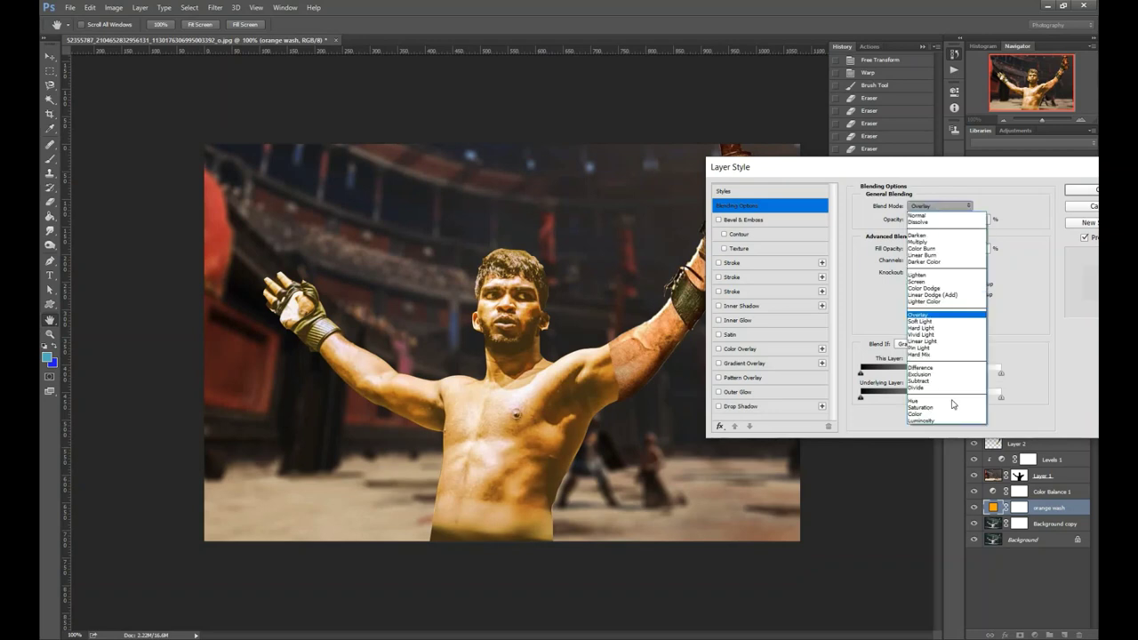
pyautogui.click(944, 408)
pyautogui.click(939, 205)
pyautogui.click(937, 238)
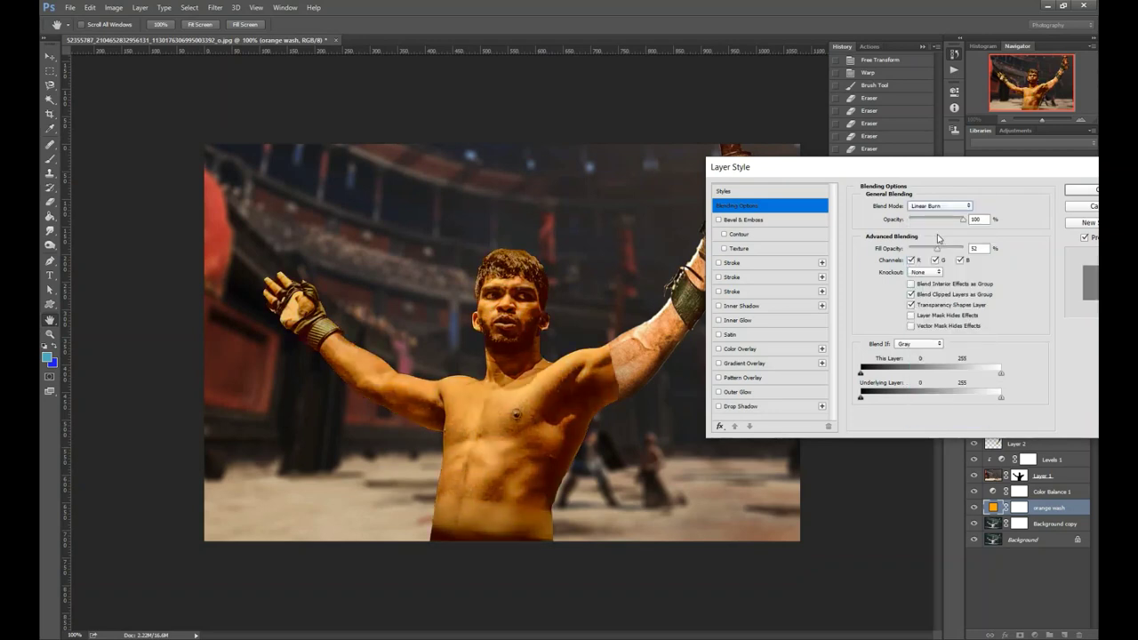
pyautogui.press('Return')
pyautogui.moveTo(1090, 411); pyautogui.dragTo(1079, 424)
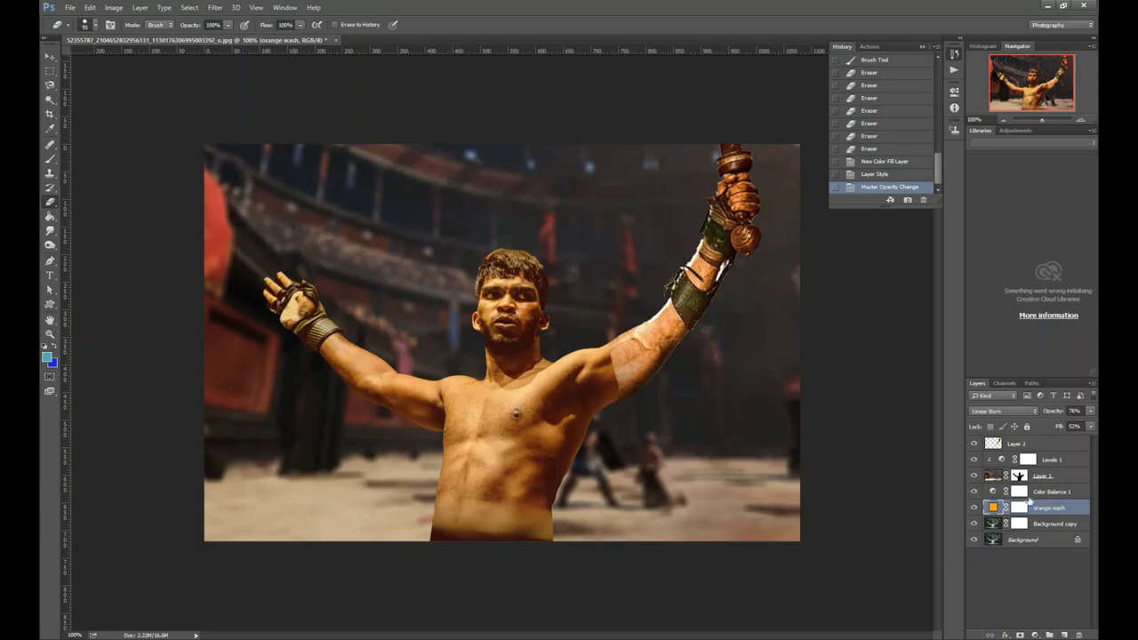
# - Sharpen the shoulder, chest and arm detail on Background copy
pyautogui.moveTo(53, 233); pyautogui.dragTo(84, 242)
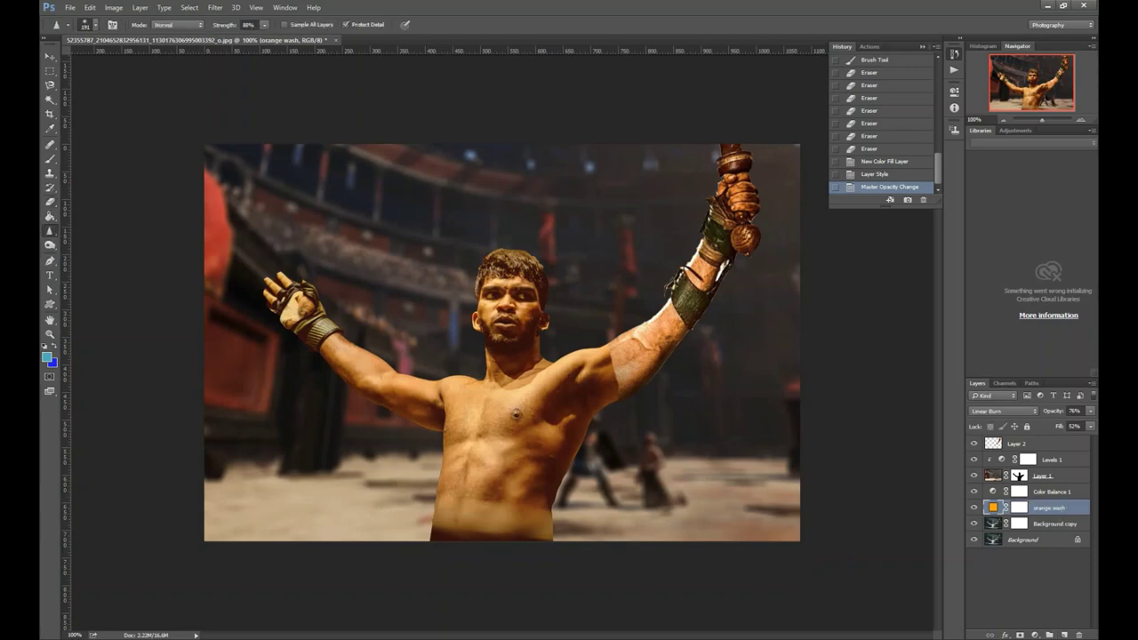
pyautogui.click(1056, 523)
pyautogui.moveTo(582, 358); pyautogui.dragTo(609, 381)
pyautogui.moveTo(516, 439); pyautogui.dragTo(493, 454)
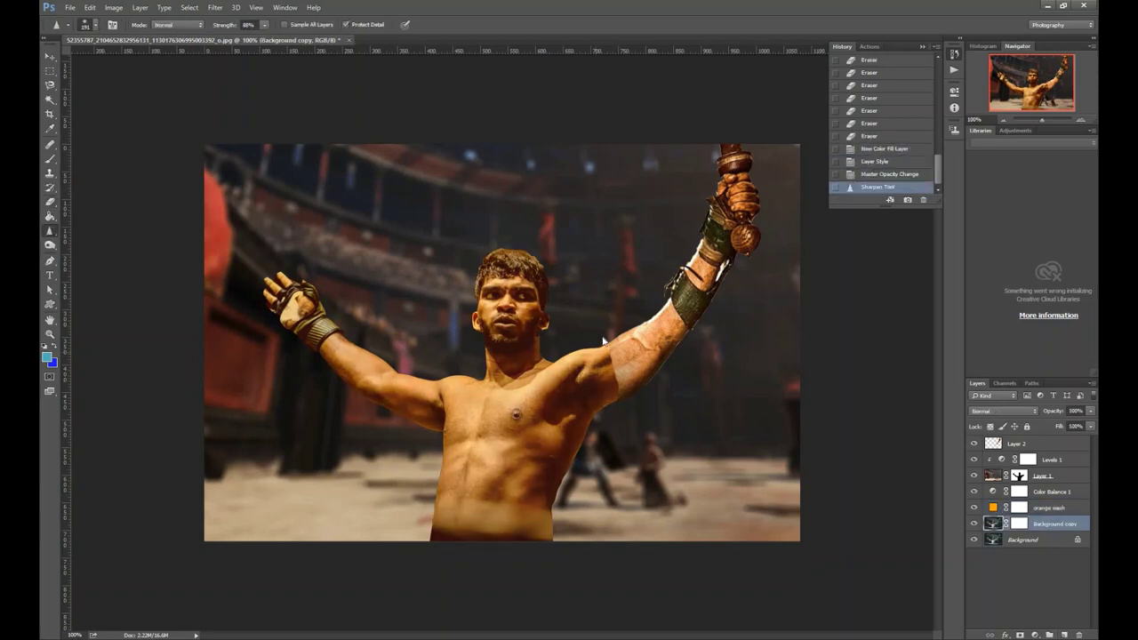
pyautogui.moveTo(264, 24); pyautogui.dragTo(238, 40)
pyautogui.rightClick(653, 393)
pyautogui.press('Escape')
pyautogui.moveTo(587, 462); pyautogui.dragTo(675, 480)
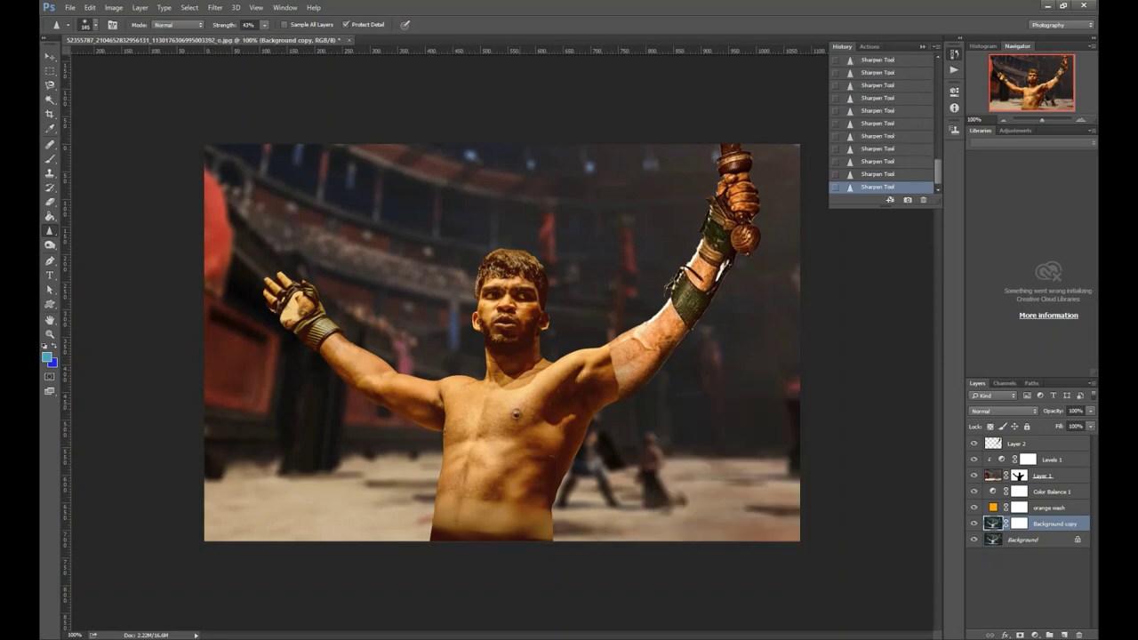
# - Erase a spot on the arm piece and apply Levels and colour corrections to it
pyautogui.hotkey('alt', '.')
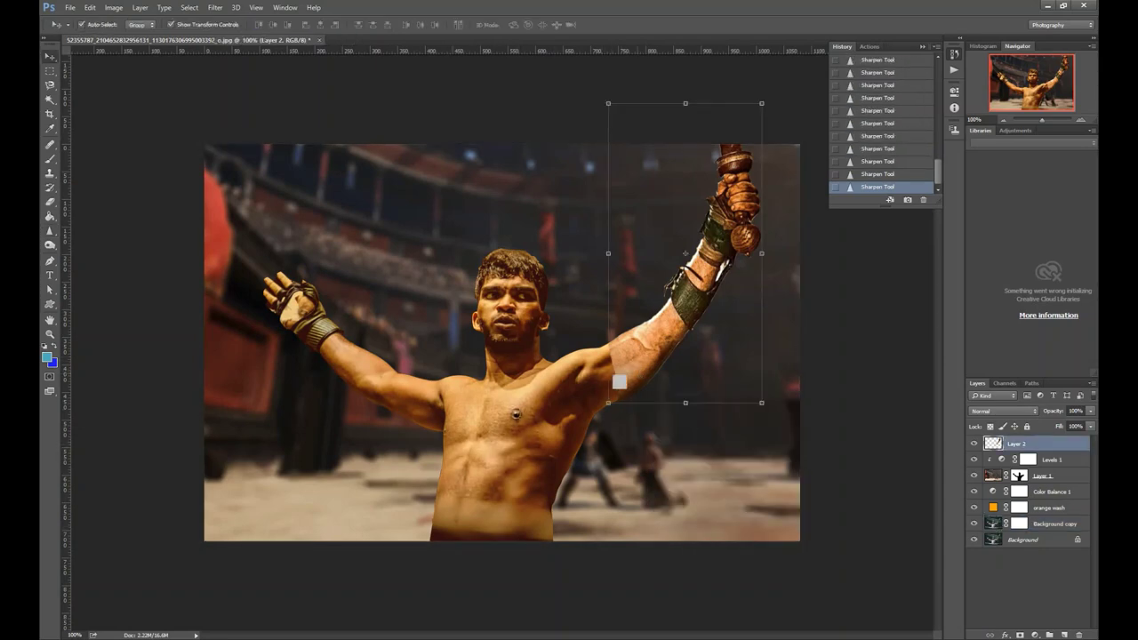
pyautogui.press('e')
pyautogui.rightClick(622, 381)
pyautogui.press('Escape')
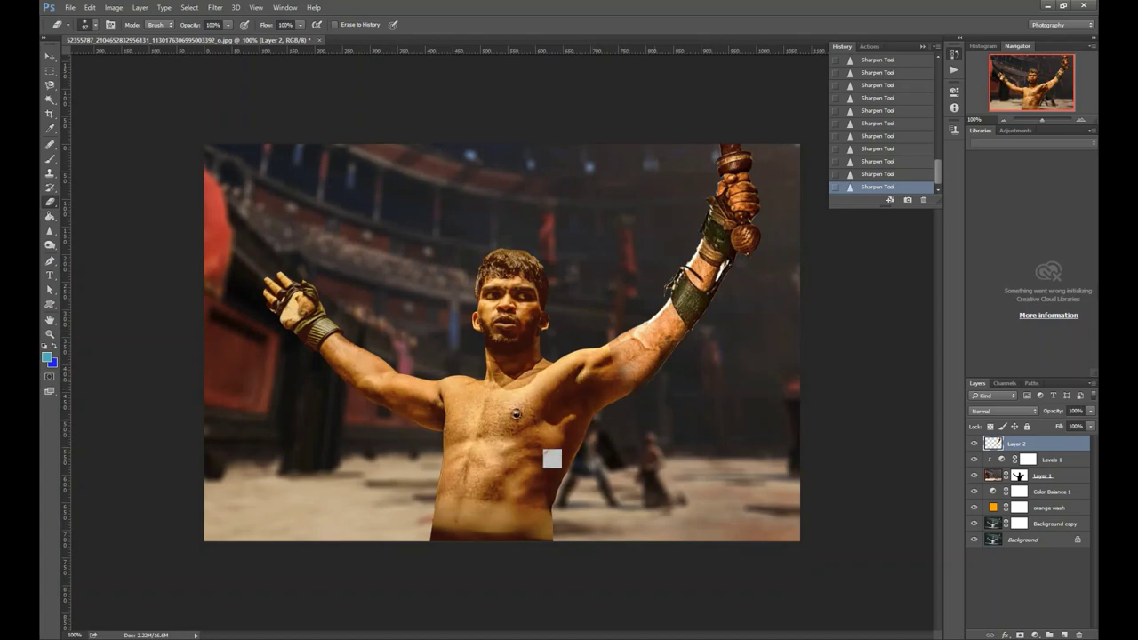
pyautogui.click(551, 459)
pyautogui.hotkey('ctrl', 'l')
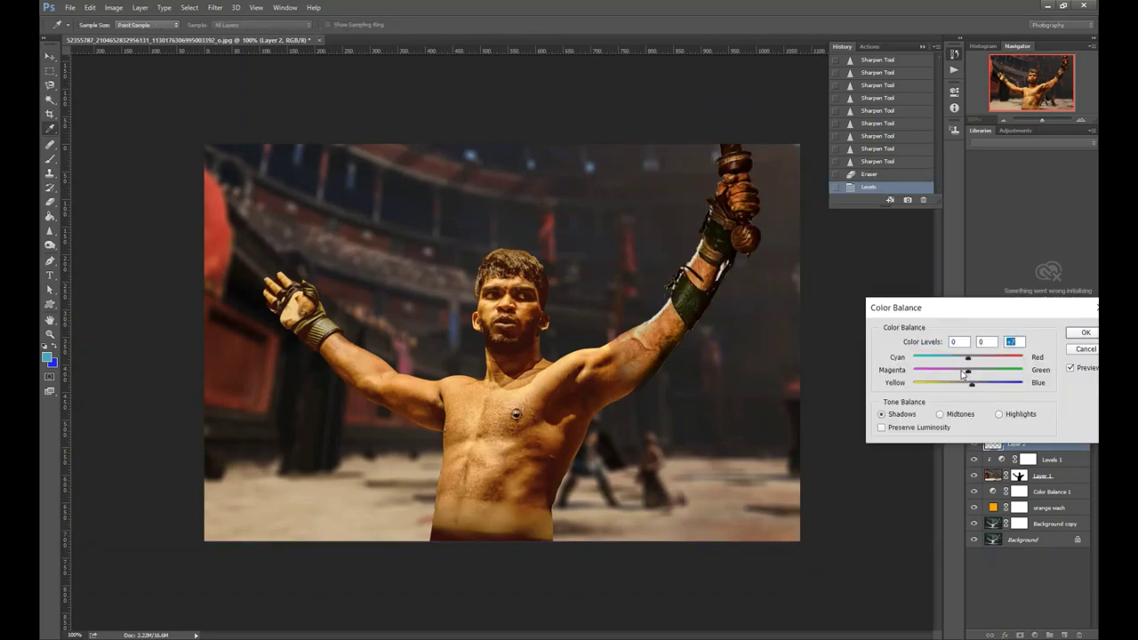
pyautogui.press('Return')
# - Erase the excess edges around the raised arm with a resized eraser
pyautogui.press('e')
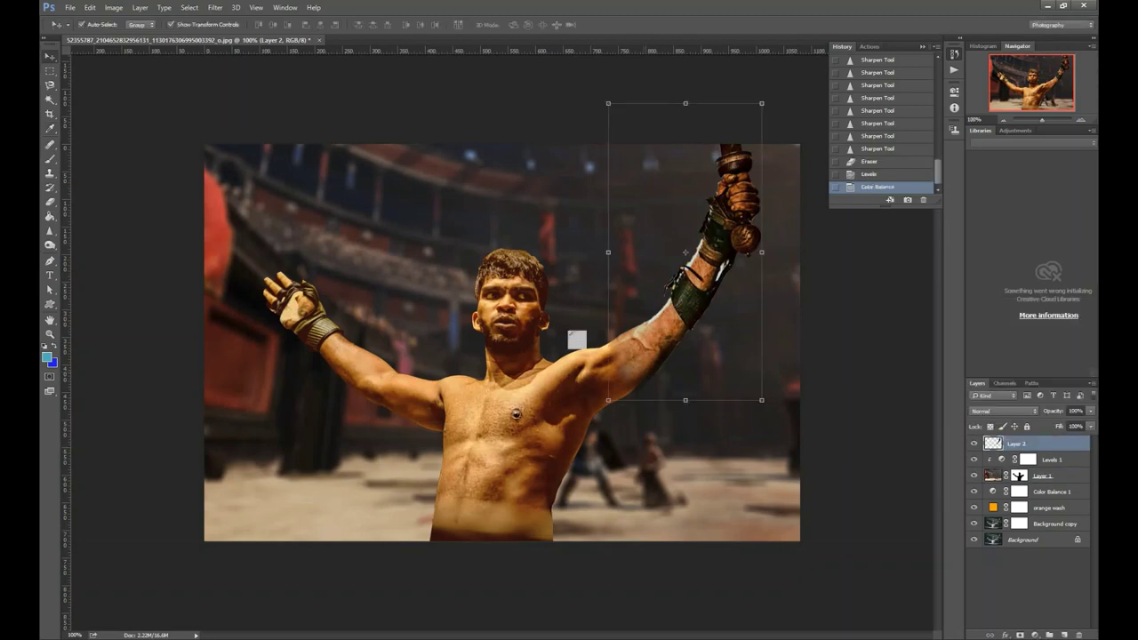
pyautogui.rightClick(622, 237)
pyautogui.click(745, 258)
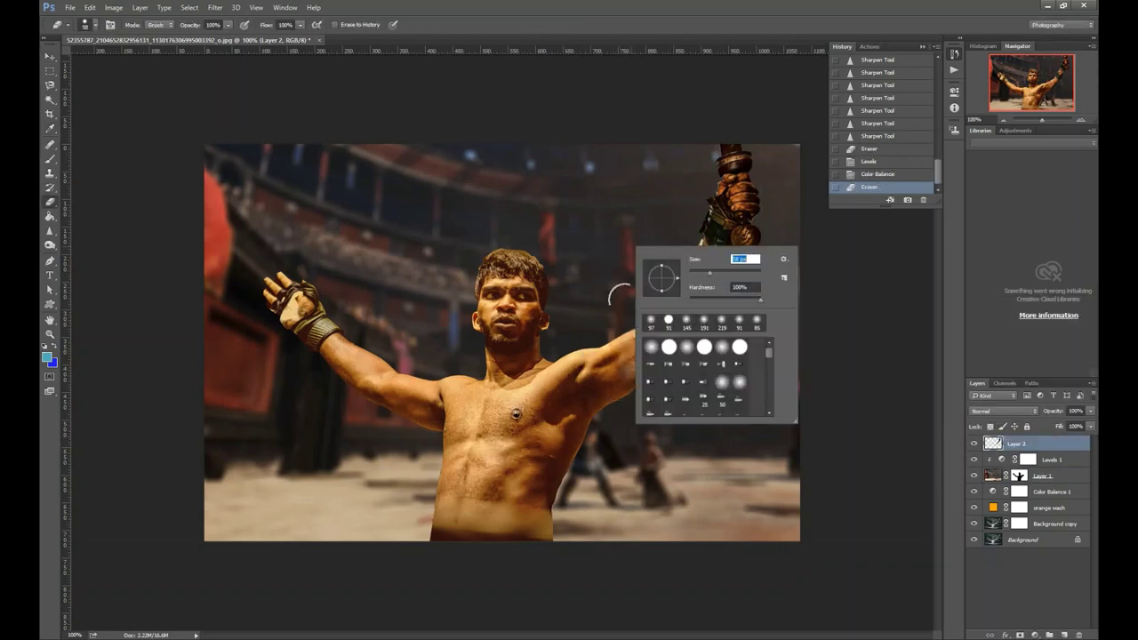
pyautogui.moveTo(632, 306); pyautogui.dragTo(661, 388)
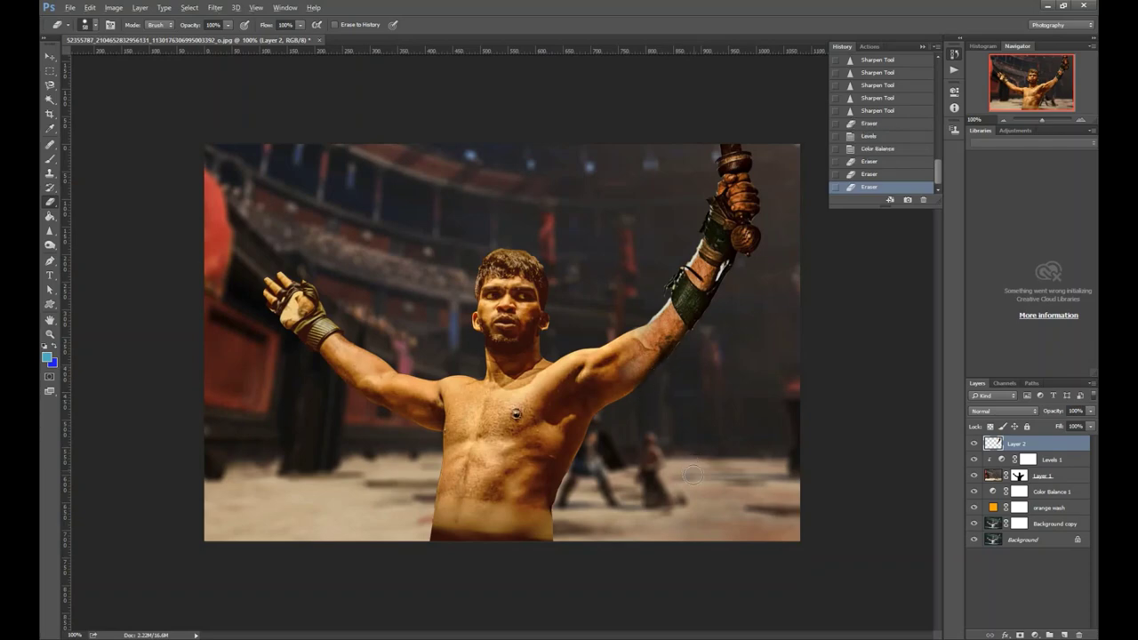
pyautogui.scroll(-1, 657, 391)
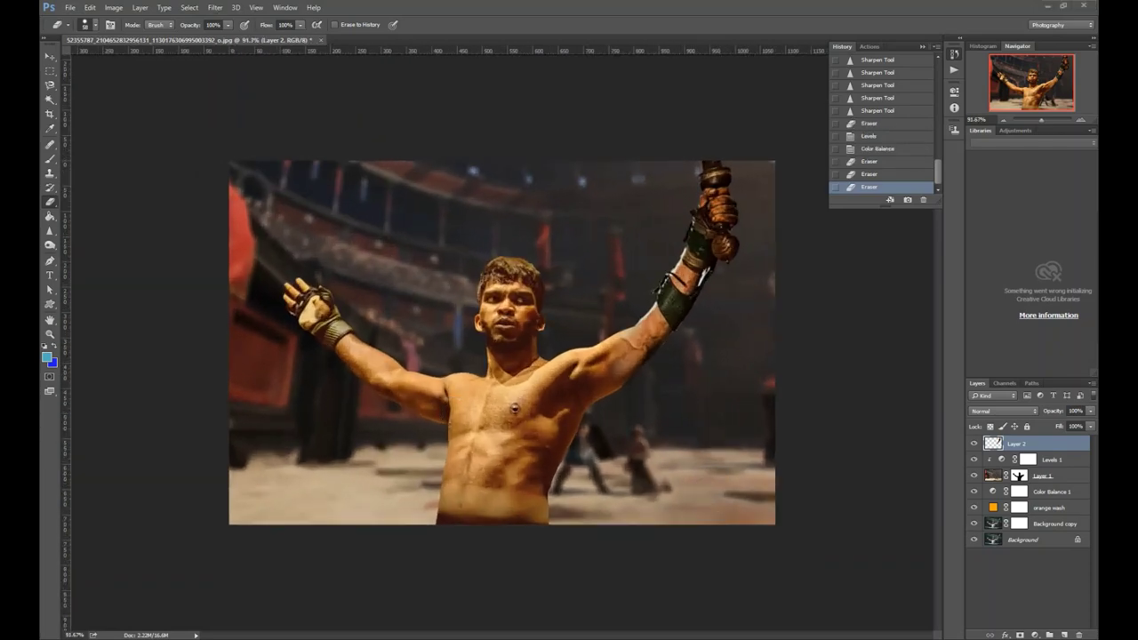
# - Place the roaring gladiator photo, rasterize it, and shift it left and down
pyautogui.moveTo(387, 38); pyautogui.dragTo(441, 205)
pyautogui.scroll(3, 476, 333)
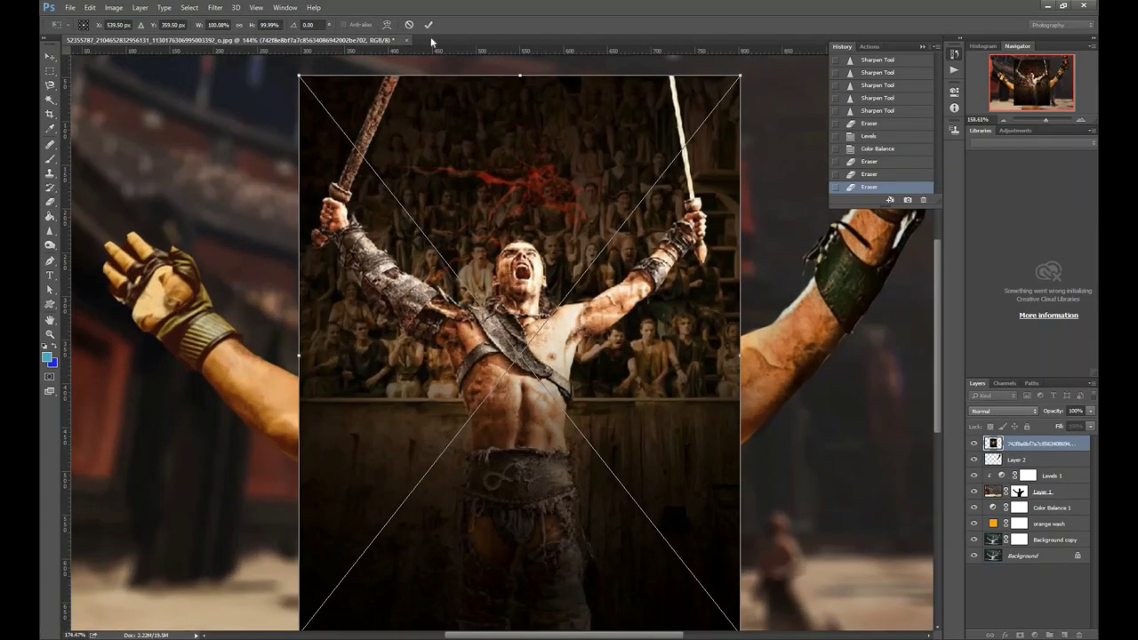
pyautogui.press('Return')
pyautogui.click(286, 208)
pyautogui.press('Return')
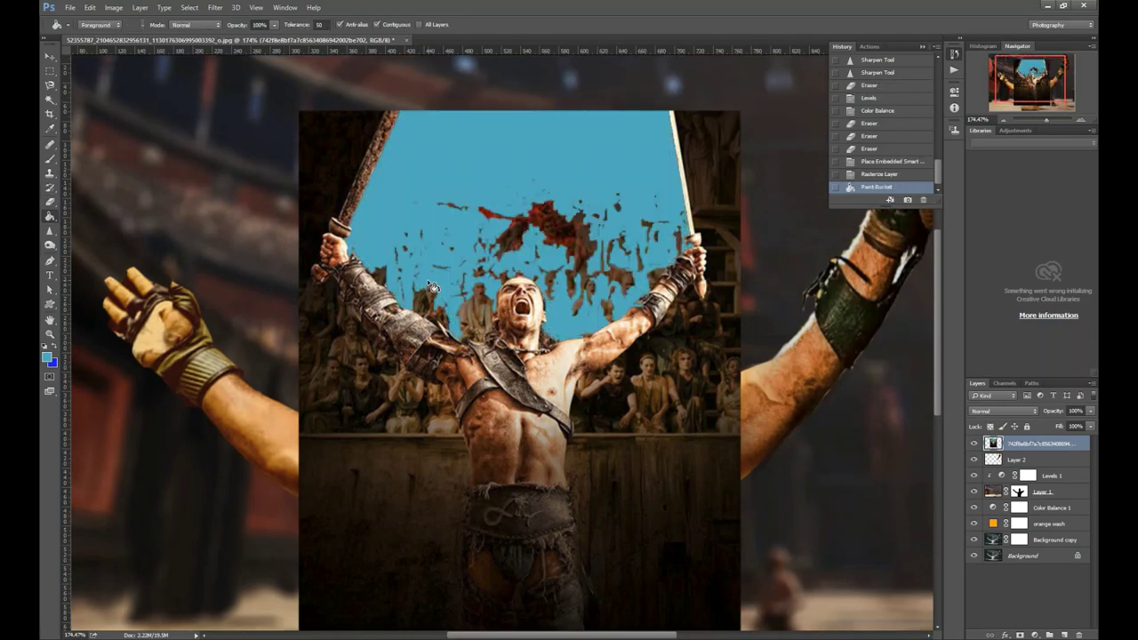
pyautogui.press('v')
pyautogui.moveTo(570, 108); pyautogui.dragTo(381, 185)
# - Erase the unwanted surroundings of the gladiator photo
pyautogui.press('e')
pyautogui.scroll(-2, 452, 386)
pyautogui.rightClick(453, 385)
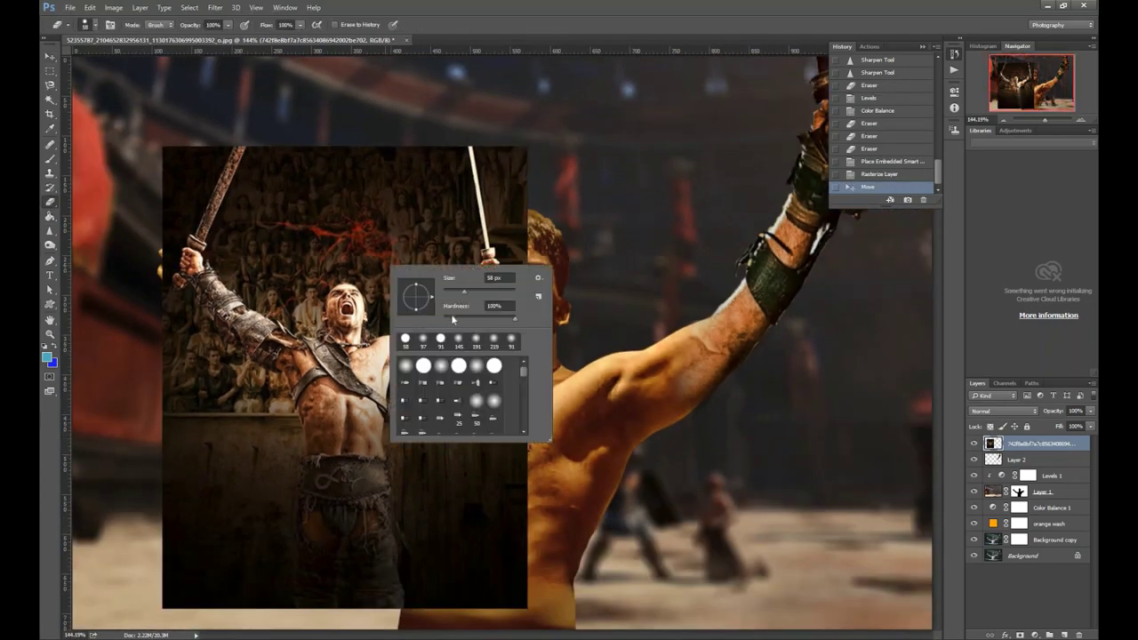
pyautogui.moveTo(463, 178); pyautogui.dragTo(373, 604)
pyautogui.moveTo(516, 569)
pyautogui.mouseDown()
pyautogui.moveTo(163, 602)
pyautogui.moveTo(323, 583)
pyautogui.mouseUp()
# - Polygonal-lasso the sword and arm, invert the selection and delete everything else
pyautogui.press('v')
pyautogui.scroll(2, 489, 311)
pyautogui.rightClick(51, 86)
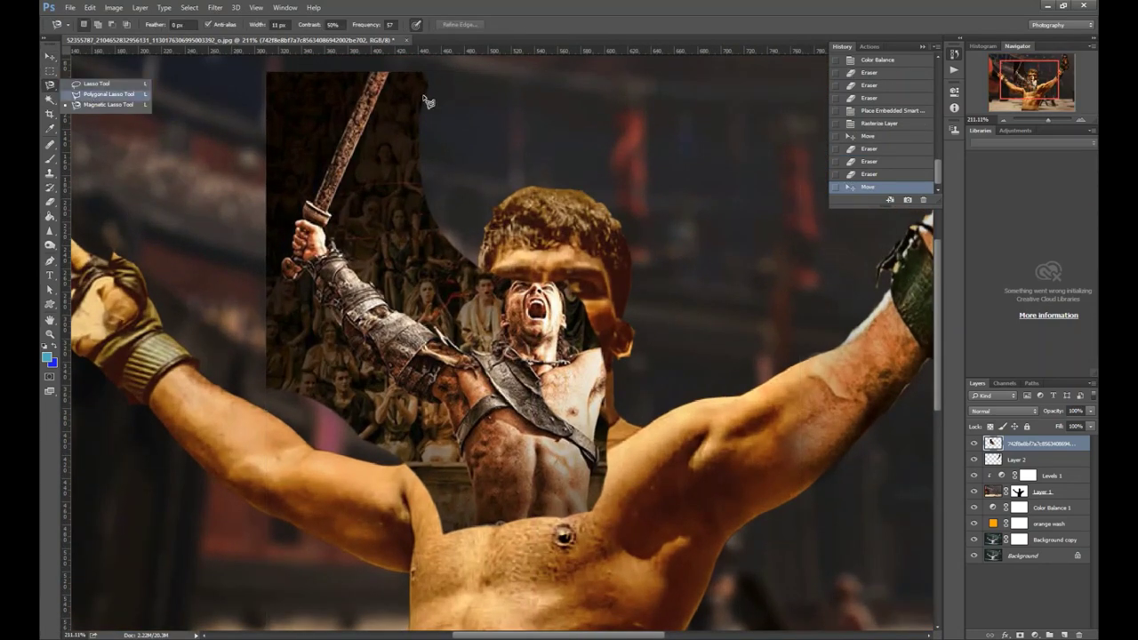
pyautogui.click(98, 95)
pyautogui.doubleClick(405, 61)
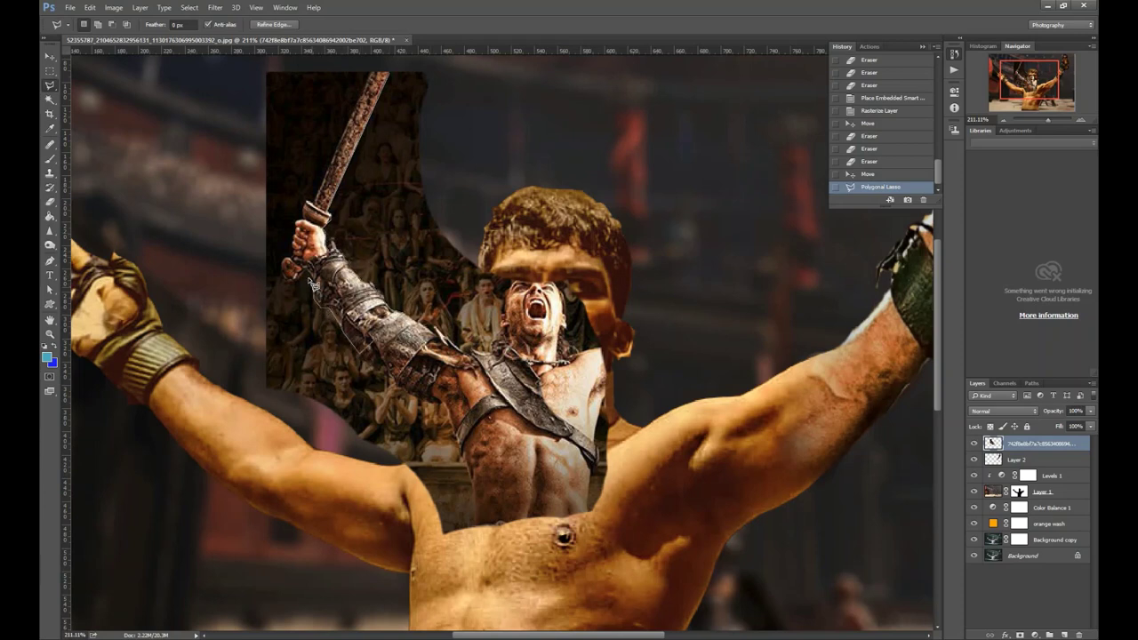
pyautogui.click(391, 69)
pyautogui.hotkey('ctrl', 'shift', 'i')
pyautogui.press('Delete')
# - Move the sword onto the man's left hand, then scale and tilt it with Free Transform
pyautogui.hotkey('ctrl', 'd')
pyautogui.hotkey('ctrl', '0')
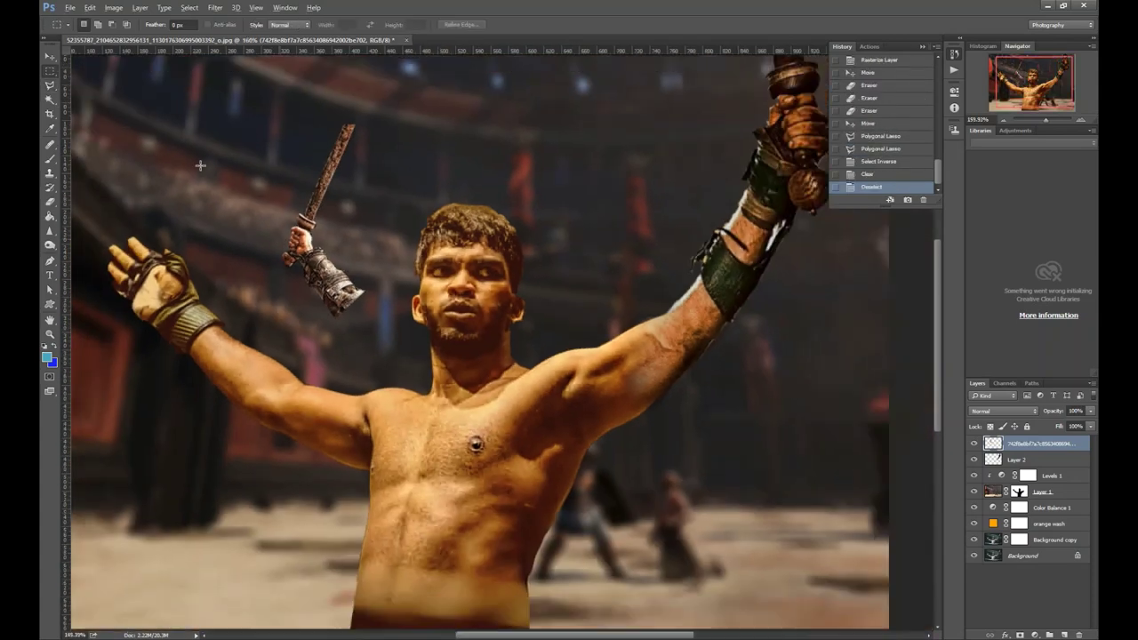
pyautogui.press('v')
pyautogui.moveTo(392, 258); pyautogui.dragTo(267, 232)
pyautogui.hotkey('ctrl', 't')
pyautogui.moveTo(293, 302); pyautogui.dragTo(306, 332)
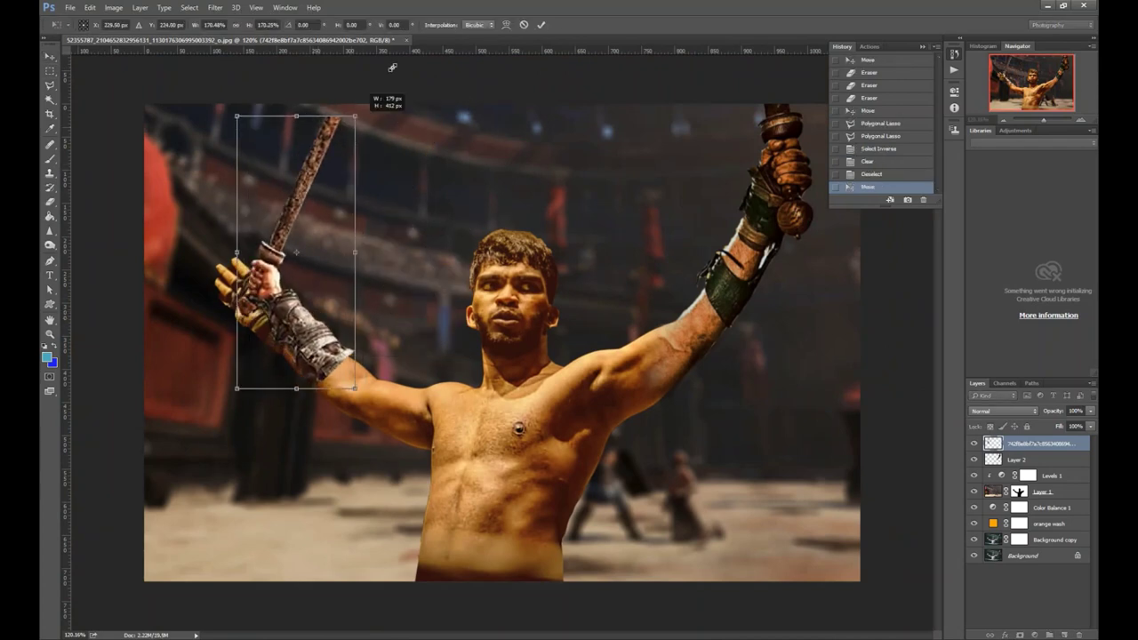
pyautogui.moveTo(361, 114)
pyautogui.mouseDown()
pyautogui.moveTo(373, 75)
pyautogui.moveTo(313, 76)
pyautogui.moveTo(254, 238)
pyautogui.moveTo(343, 78)
pyautogui.moveTo(318, 203)
pyautogui.mouseUp()
pyautogui.moveTo(278, 117); pyautogui.dragTo(267, 111)
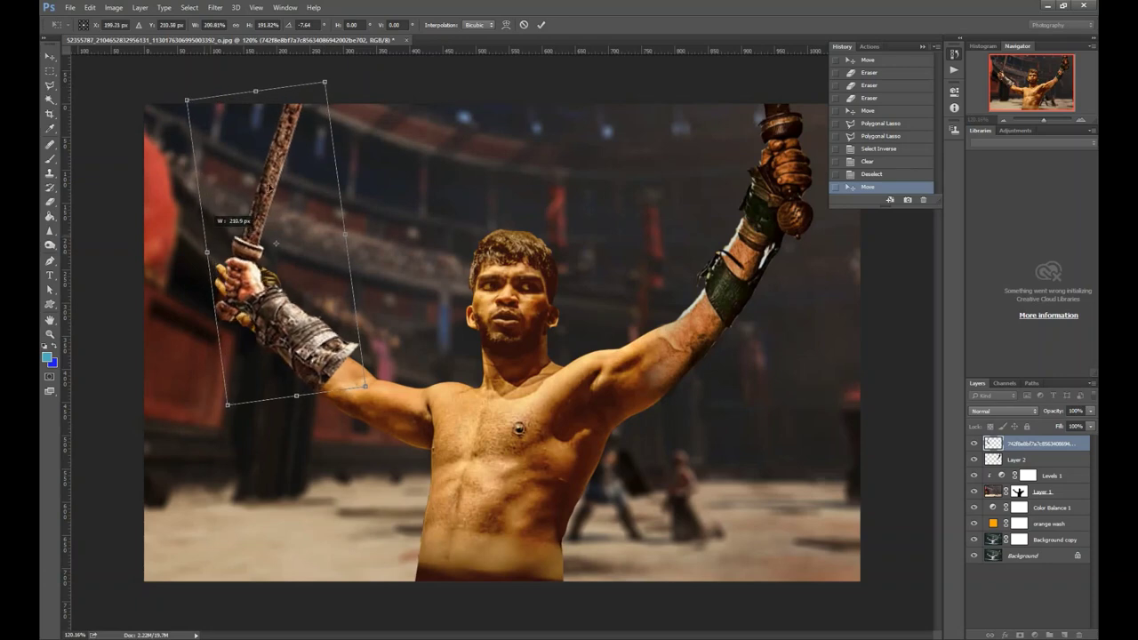
pyautogui.click(540, 24)
# - Erase stray edges of the sword arm where it overlaps the hand
pyautogui.click(517, 215)
pyautogui.click(257, 177)
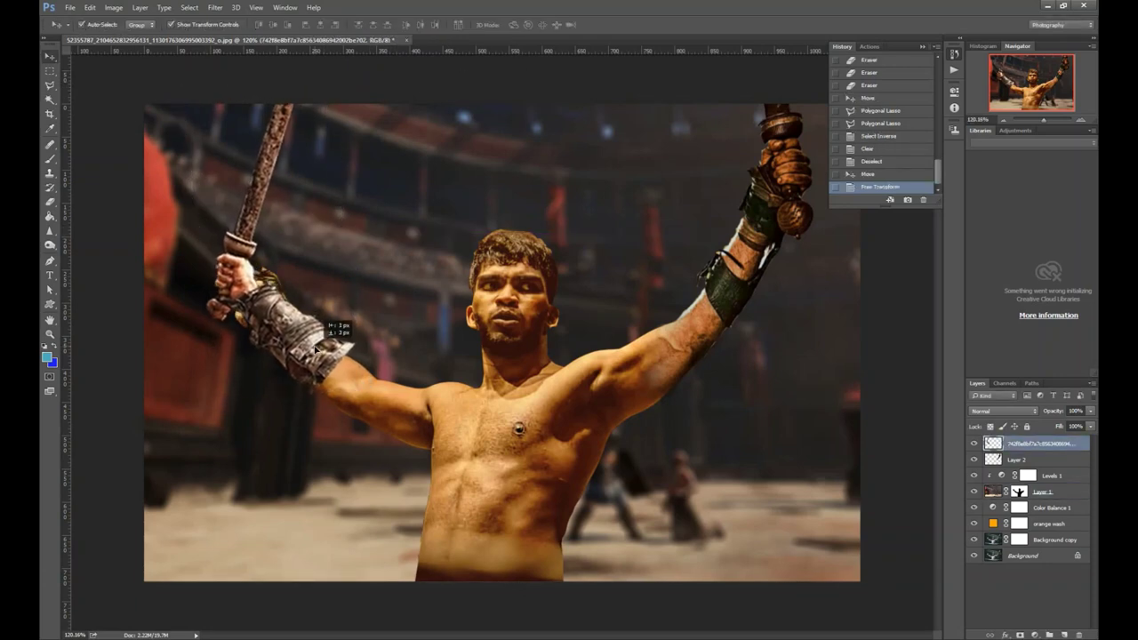
pyautogui.press('e')
pyautogui.rightClick(422, 250)
pyautogui.press('Return')
pyautogui.click(299, 272)
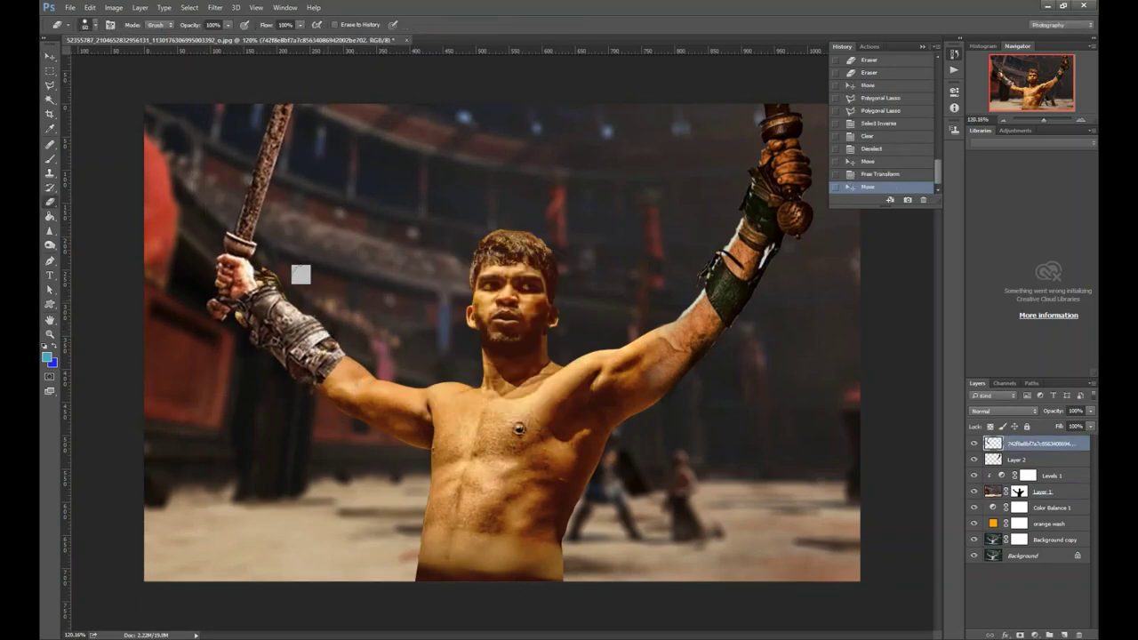
pyautogui.click(343, 320)
# - Reset colours to black and white and set a brush size on Layer 1's mask
pyautogui.click(228, 357)
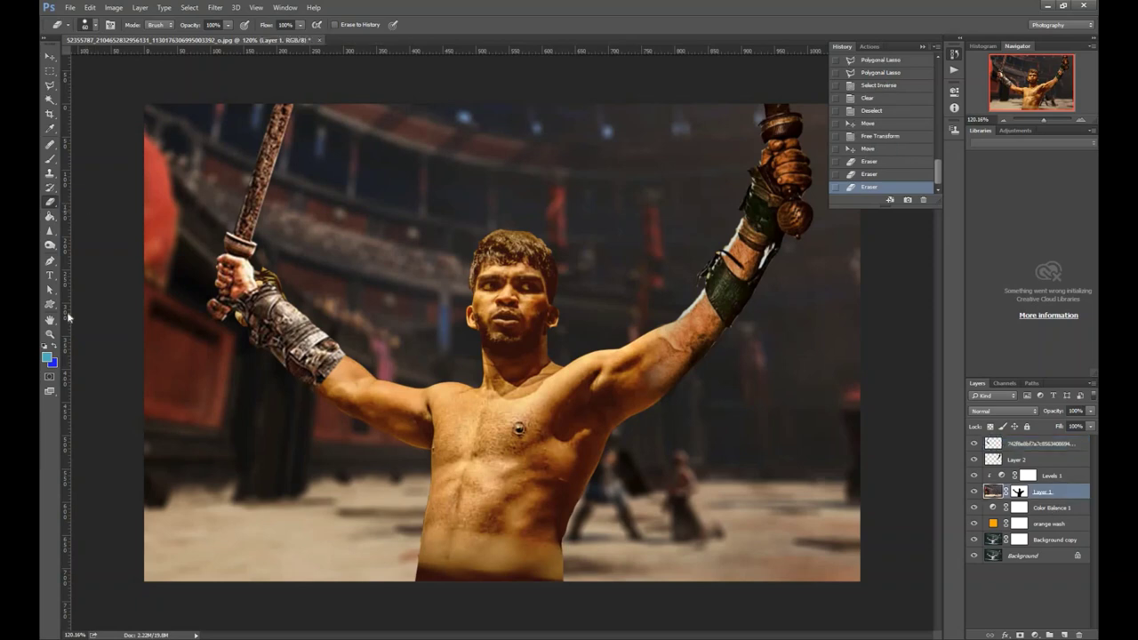
pyautogui.hotkey('ctrl', '\\')
pyautogui.click(202, 276)
pyautogui.rightClick(308, 259)
pyautogui.press('Return')
pyautogui.click(290, 204)
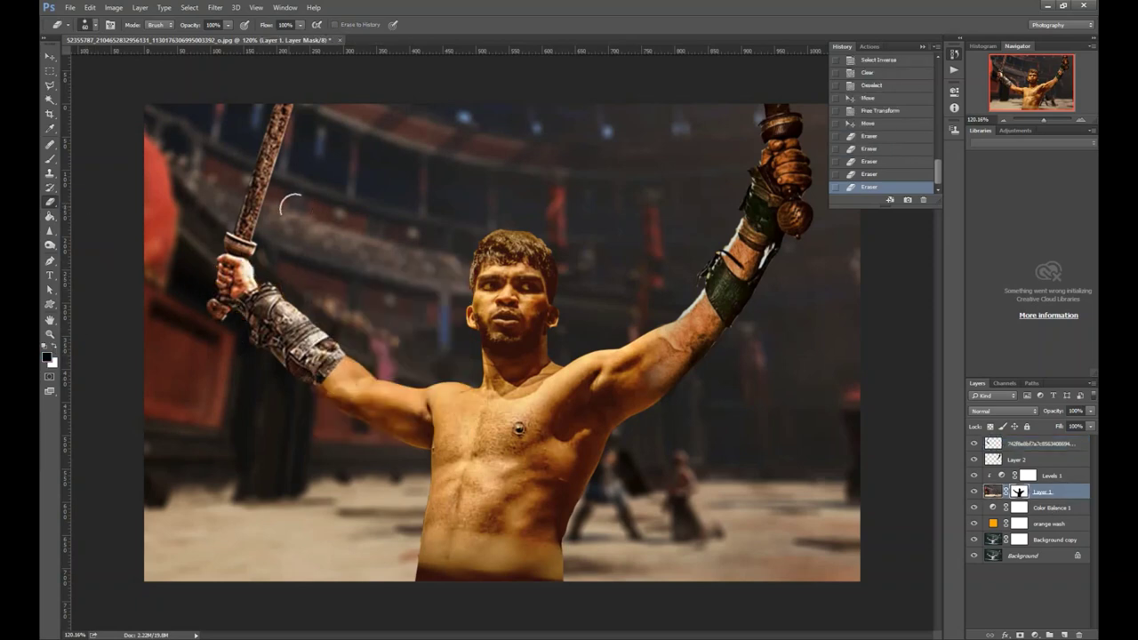
# - Warp the sword arm so it bends to fit the hand
pyautogui.click(1040, 442)
pyautogui.click(90, 7)
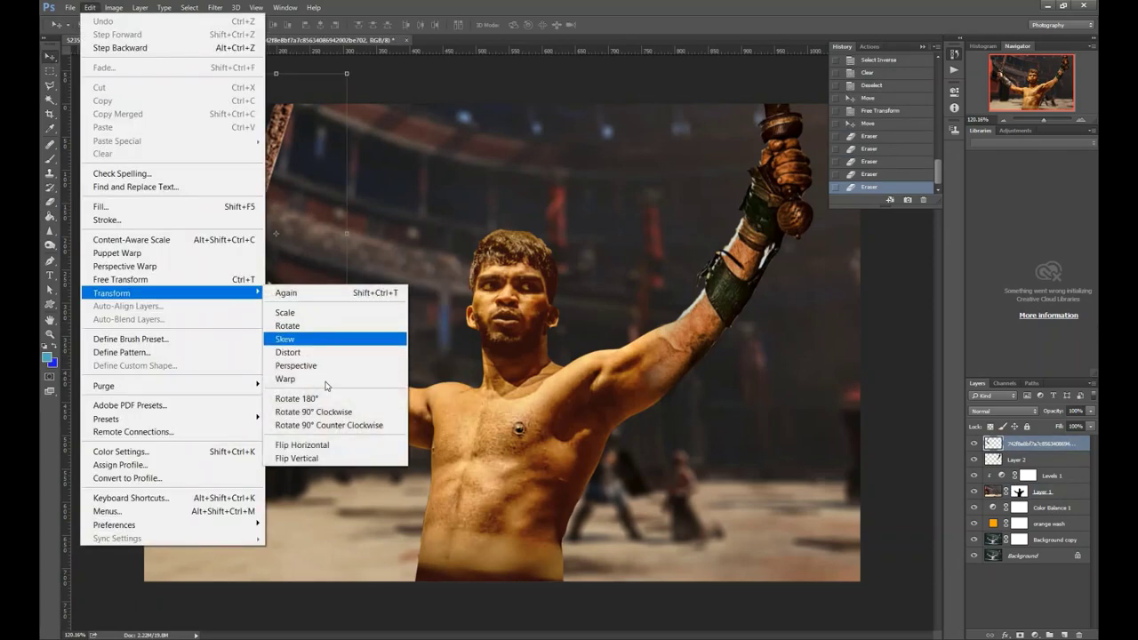
pyautogui.click(356, 378)
pyautogui.moveTo(270, 292); pyautogui.dragTo(265, 286)
pyautogui.click(540, 24)
pyautogui.press('v')
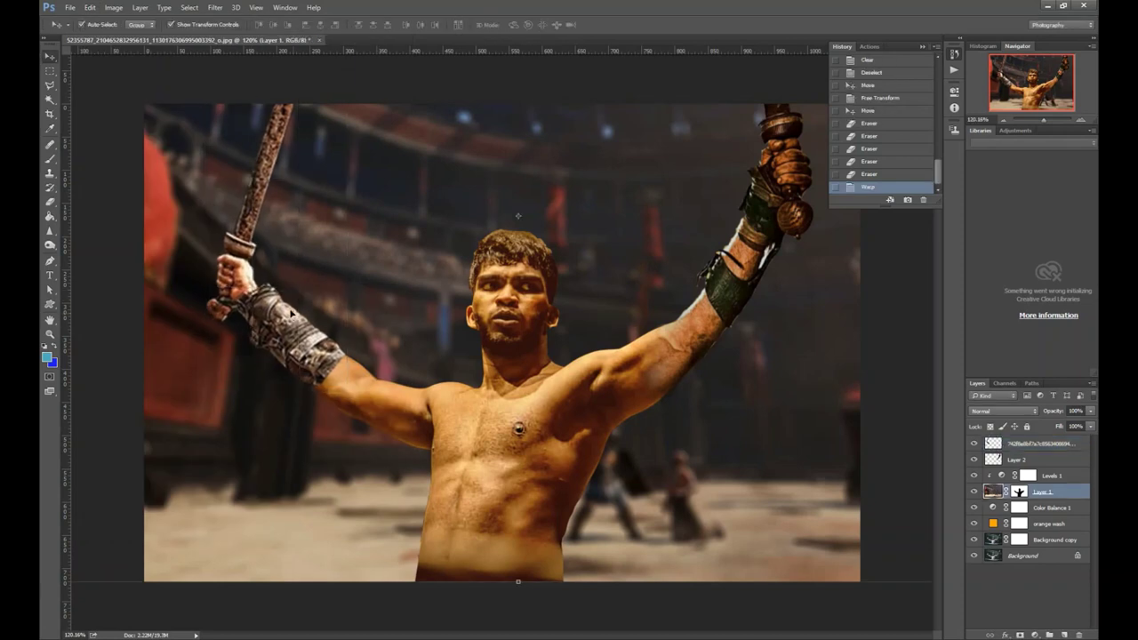
pyautogui.click(425, 262)
pyautogui.click(279, 338)
# - Warm the sword with Color Balance and set up the Burn tool's brush size
pyautogui.hotkey('ctrl', 'b')
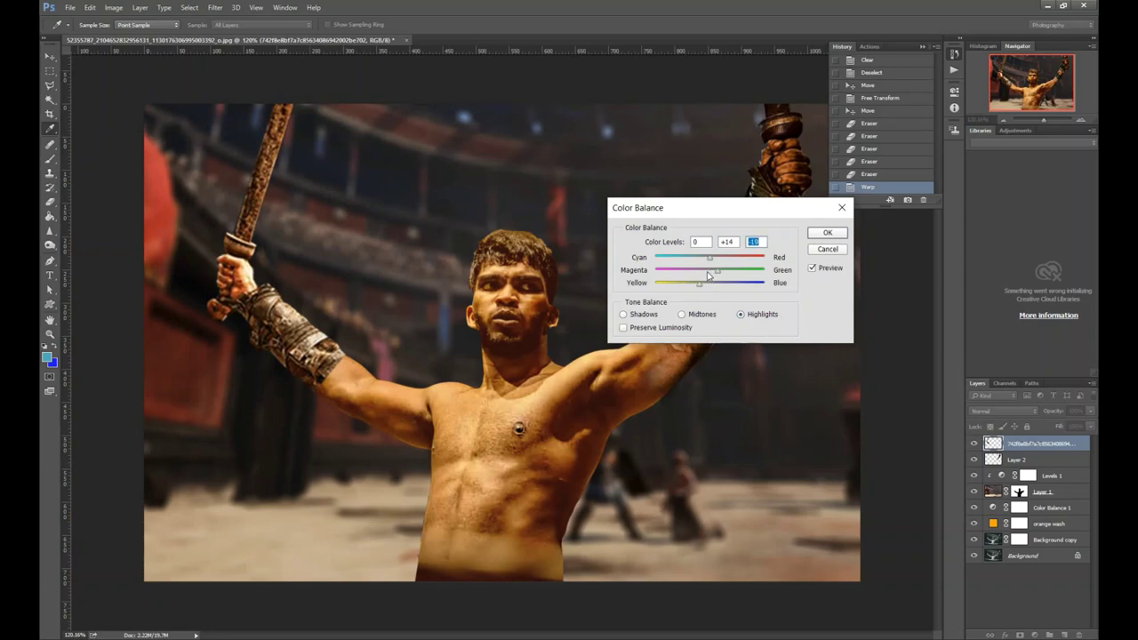
pyautogui.press('Return')
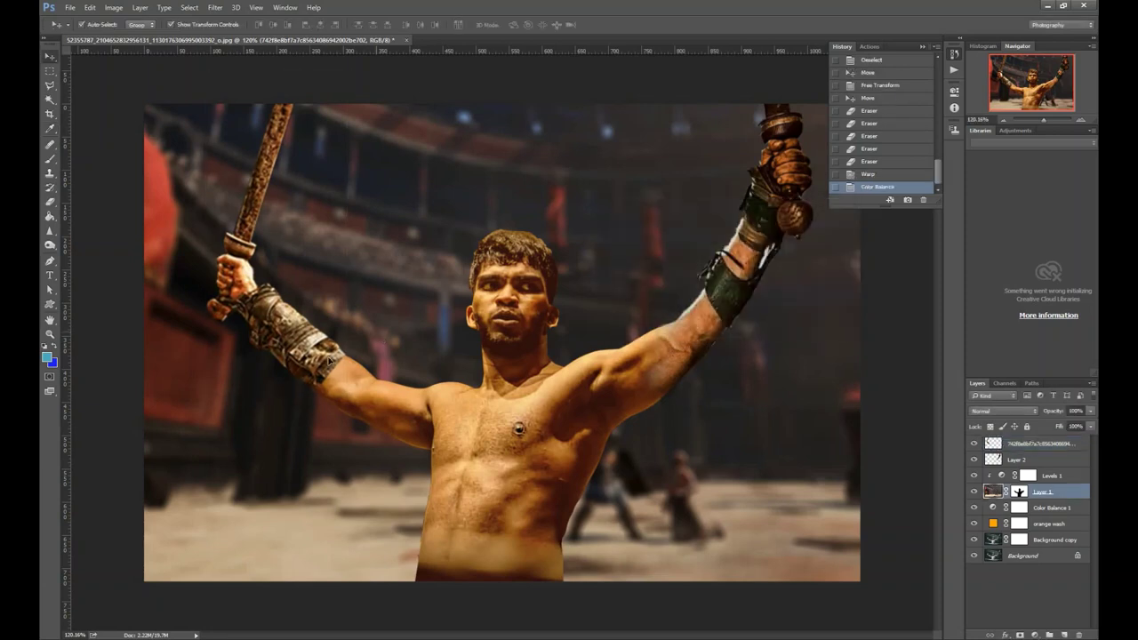
pyautogui.hotkey('alt', '[')
pyautogui.hotkey('alt', '[')
pyautogui.hotkey('alt', '[')
pyautogui.moveTo(50, 245); pyautogui.dragTo(96, 258)
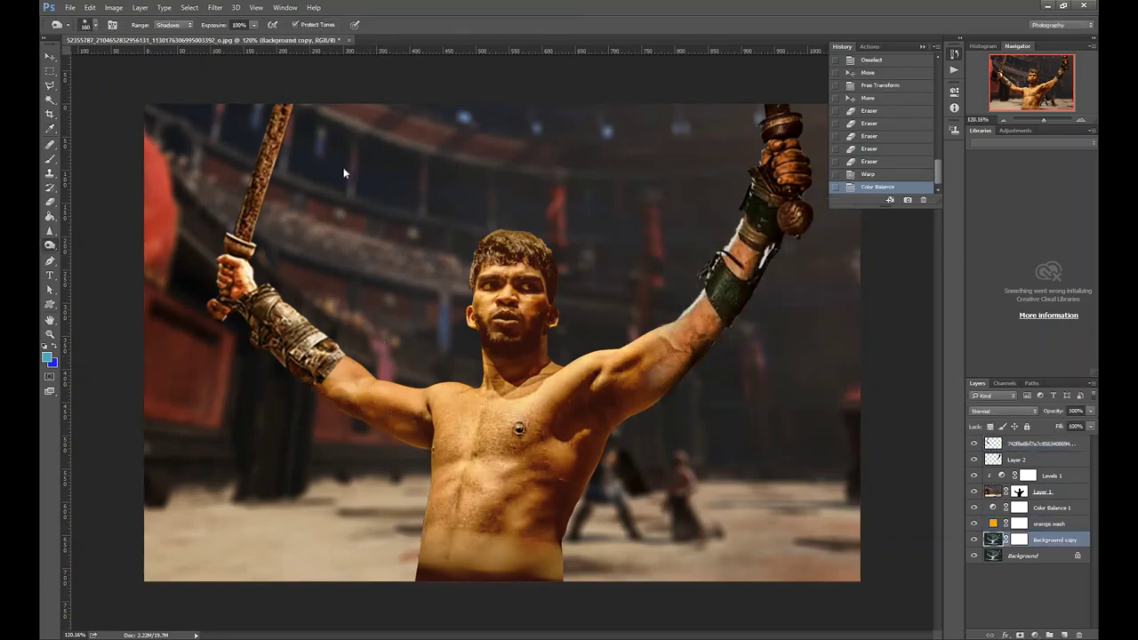
pyautogui.rightClick(369, 356)
pyautogui.press('Return')
# - Add a new layer and dab dark red paint onto the figure
pyautogui.click(1064, 634)
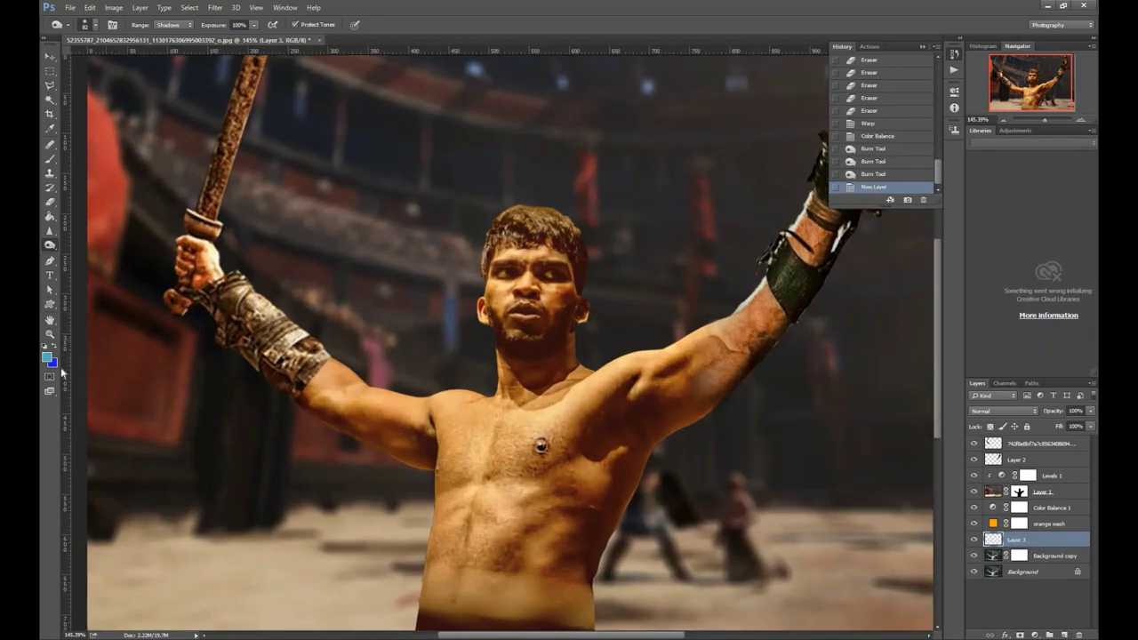
pyautogui.click(46, 357)
pyautogui.click(827, 417)
pyautogui.press('Return')
pyautogui.rightClick(469, 360)
pyautogui.press('b')
pyautogui.rightClick(396, 353)
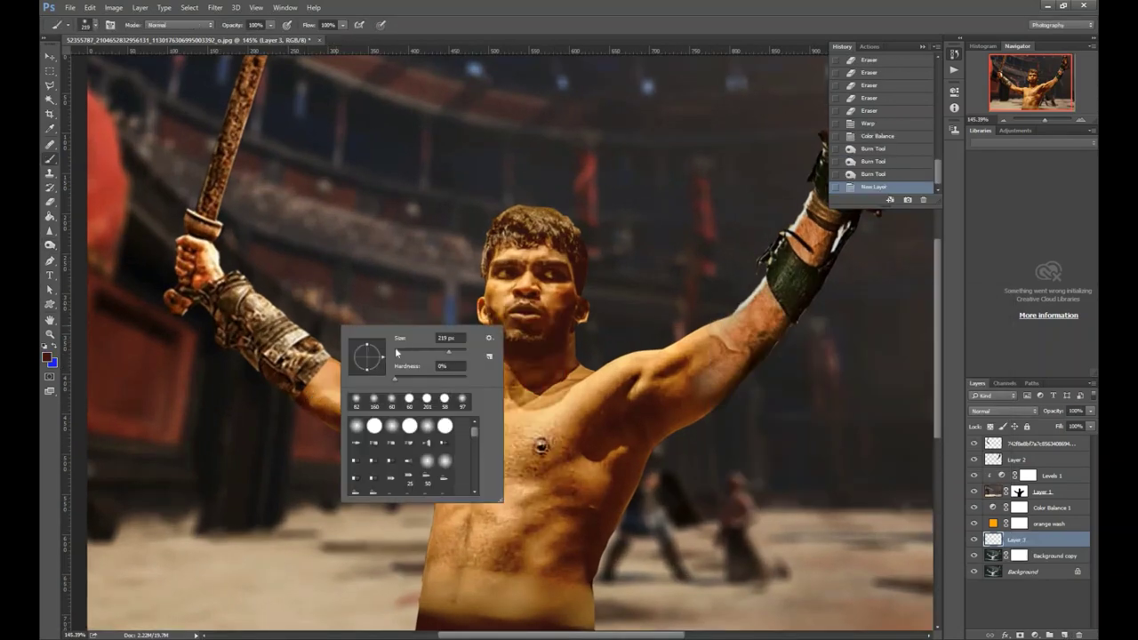
pyautogui.press('Return')
pyautogui.click(319, 445)
pyautogui.scroll(-3, 500, 392)
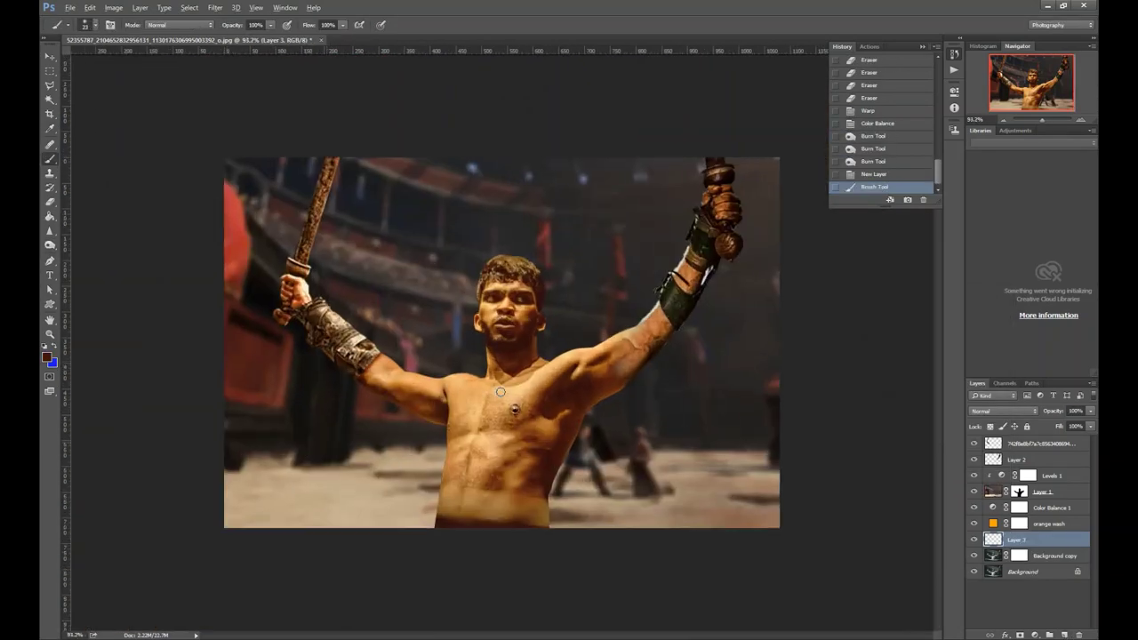
# - Mask the orange wash off the figure's arm and hair on its layer mask
pyautogui.press('v')
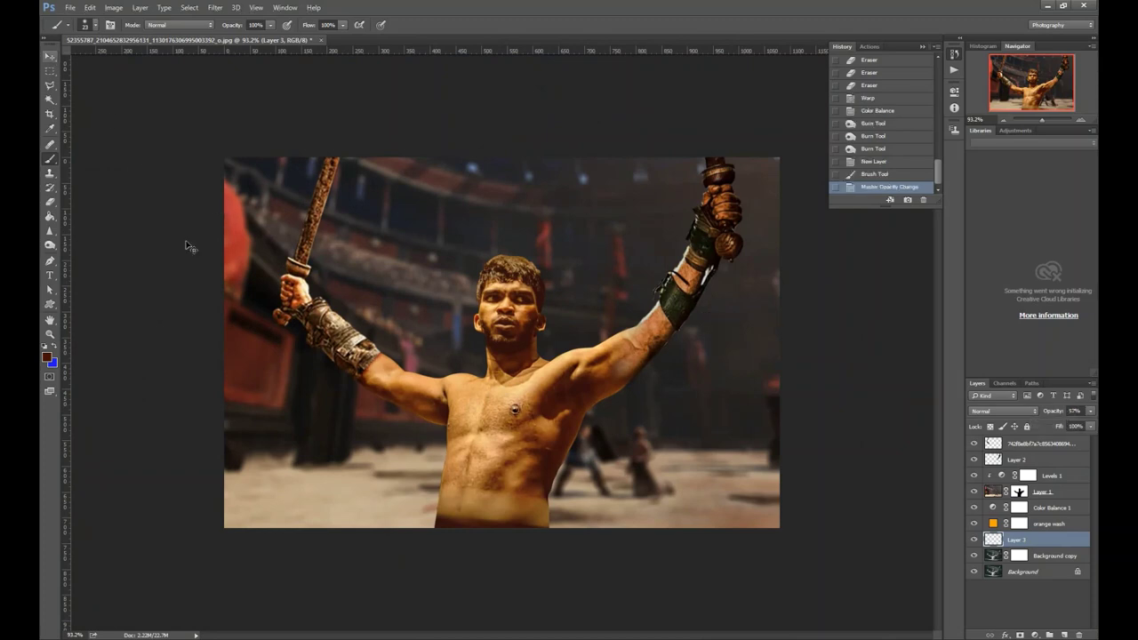
pyautogui.click(1044, 524)
pyautogui.press('e')
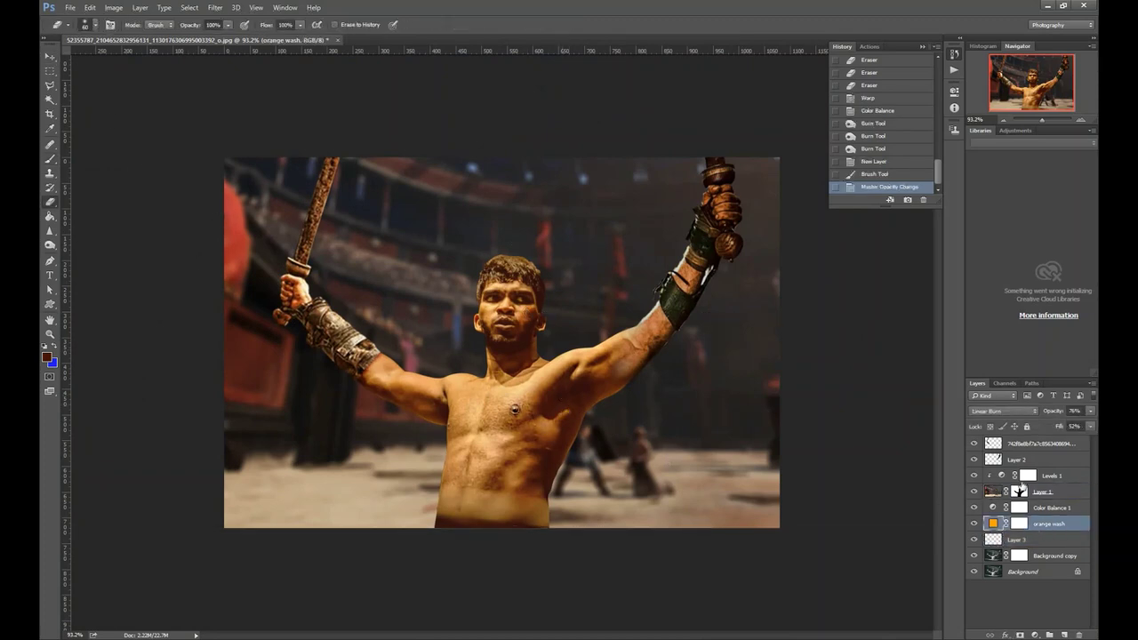
pyautogui.click(1019, 524)
pyautogui.moveTo(579, 302); pyautogui.dragTo(525, 297)
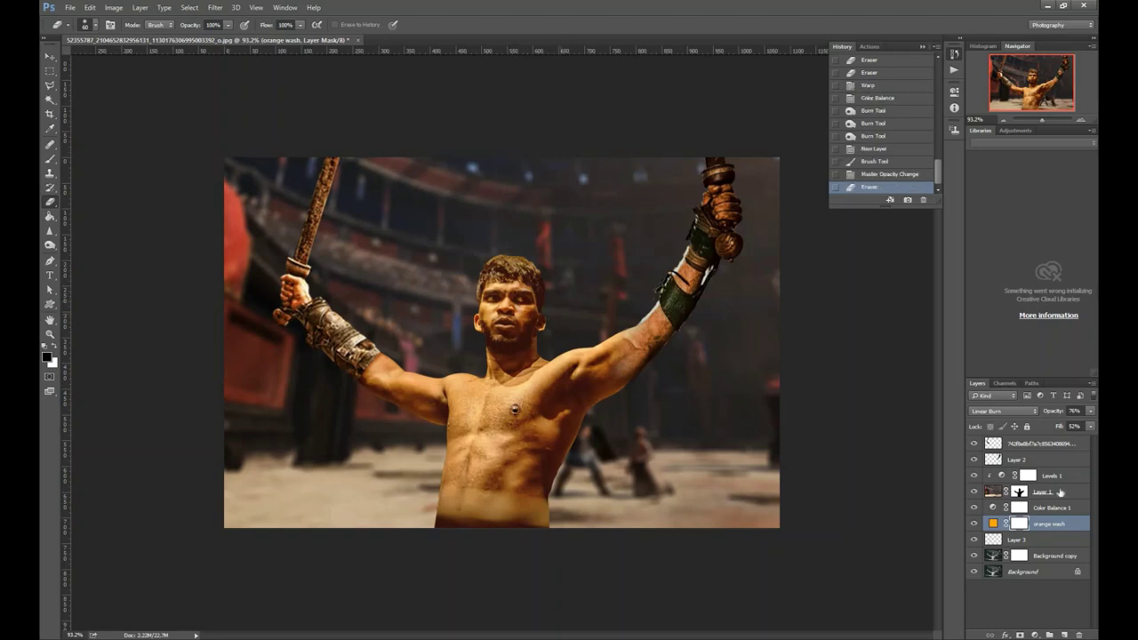
pyautogui.press('b')
pyautogui.rightClick(686, 265)
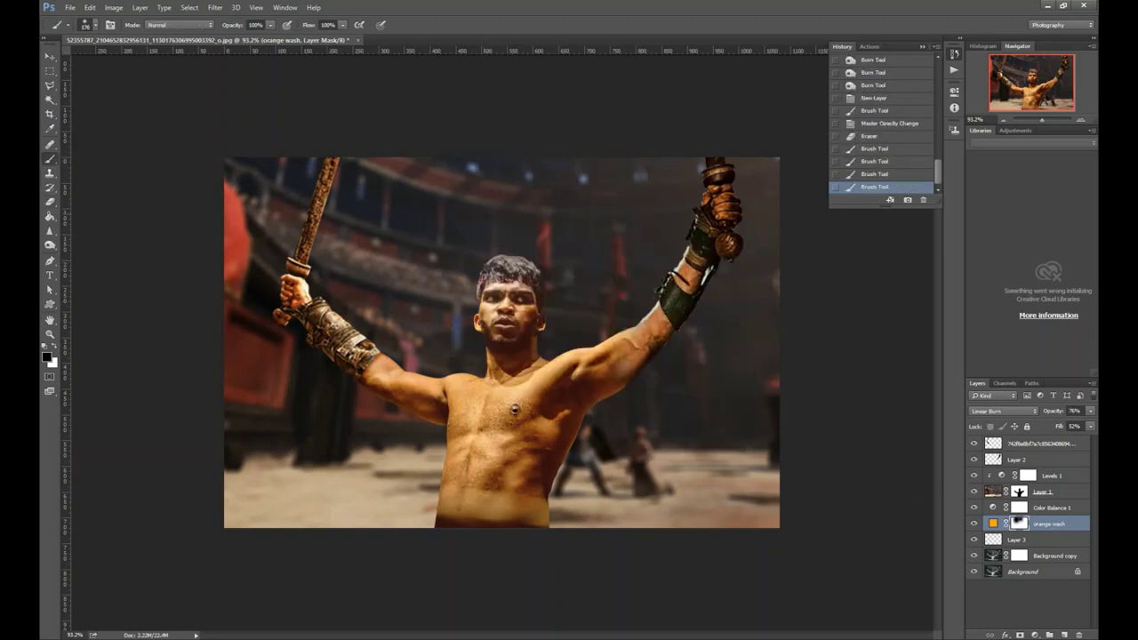
pyautogui.moveTo(567, 362); pyautogui.dragTo(605, 345)
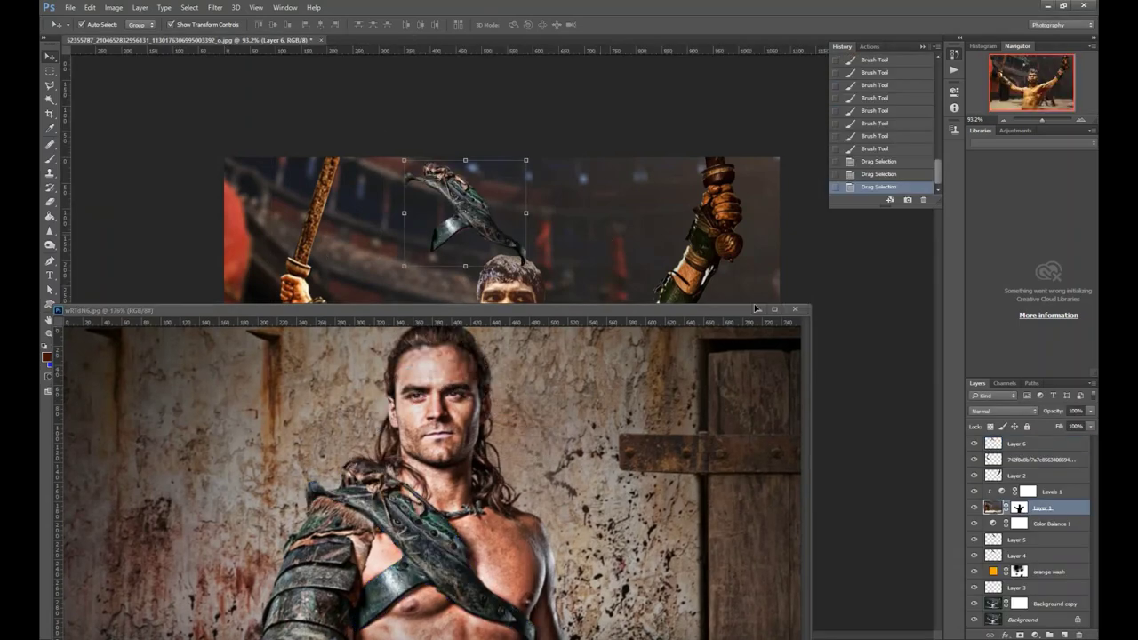
# - Move the strap onto the man's chest, flip it horizontally and resize it
pyautogui.click(756, 308)
pyautogui.moveTo(465, 213)
pyautogui.mouseDown()
pyautogui.moveTo(457, 305)
pyautogui.moveTo(491, 408)
pyautogui.moveTo(505, 405)
pyautogui.mouseUp()
pyautogui.click(89, 8)
pyautogui.click(307, 445)
pyautogui.hotkey('ctrl', 't')
pyautogui.moveTo(432, 472)
pyautogui.mouseDown()
pyautogui.moveTo(425, 481)
pyautogui.moveTo(445, 458)
pyautogui.mouseUp()
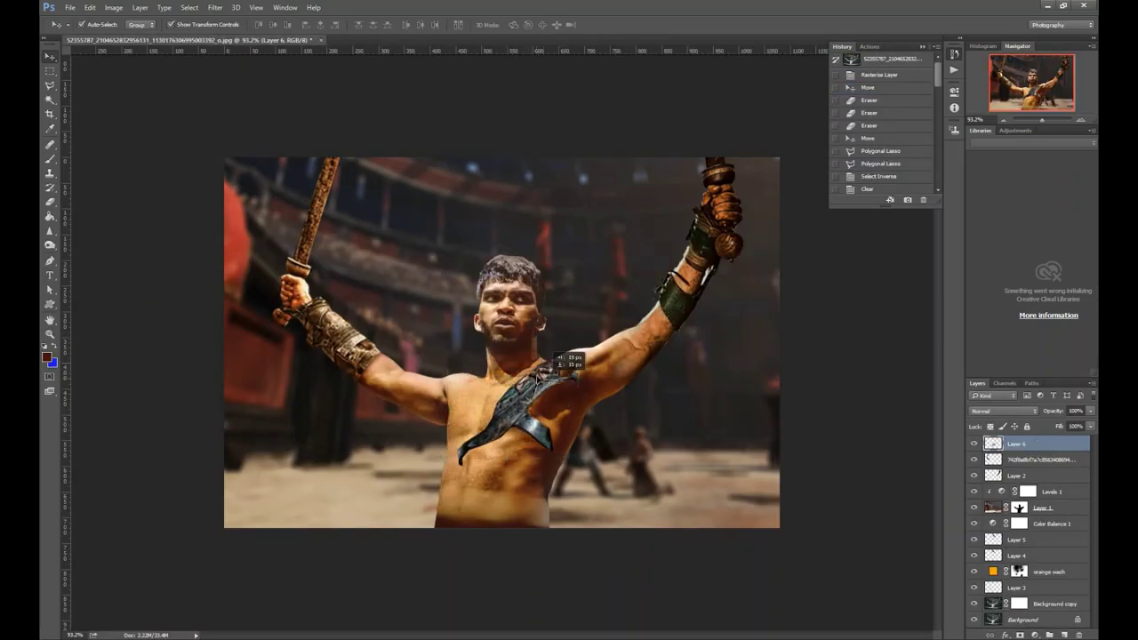
# - Warp the strap so it curves along the chest
pyautogui.click(89, 7)
pyautogui.click(307, 395)
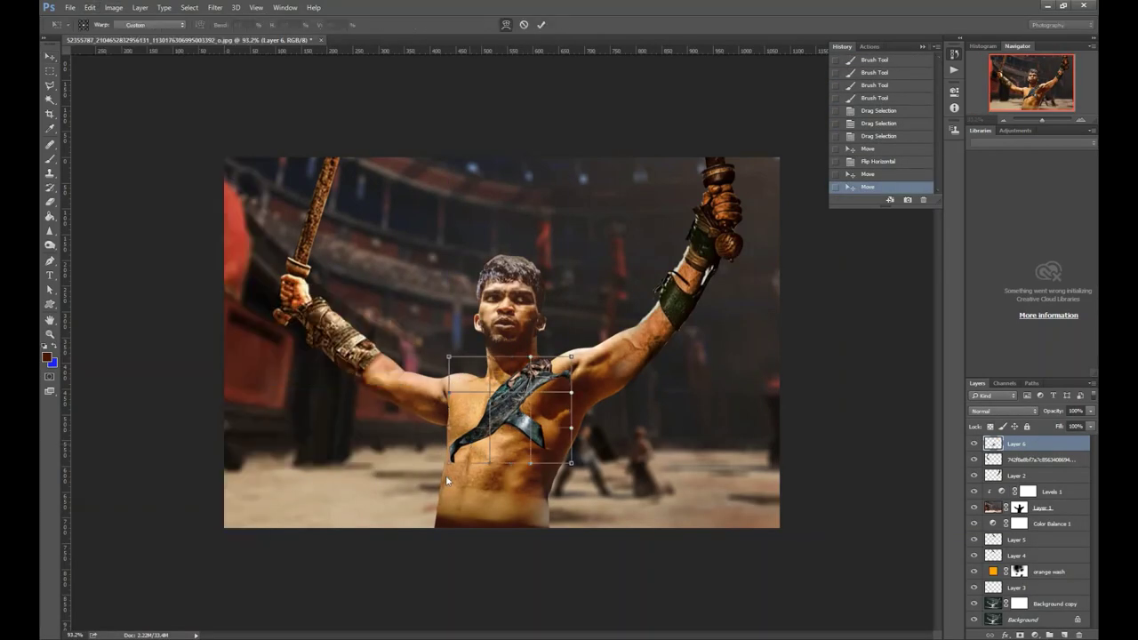
pyautogui.scroll(2, 445, 475)
pyautogui.moveTo(516, 411)
pyautogui.mouseDown()
pyautogui.moveTo(530, 419)
pyautogui.moveTo(514, 430)
pyautogui.mouseUp()
pyautogui.moveTo(530, 361); pyautogui.dragTo(504, 355)
pyautogui.moveTo(525, 426); pyautogui.dragTo(565, 462)
pyautogui.press('Return')
pyautogui.click(583, 456)
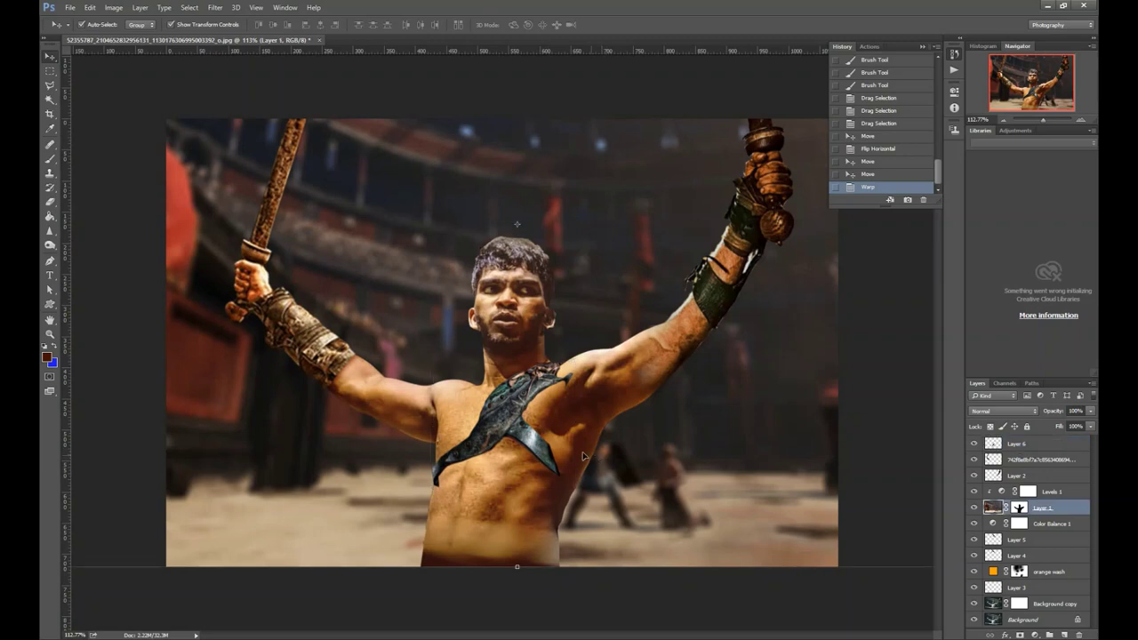
pyautogui.click(546, 449)
# - Clone metal texture along the strap inside a polygonal selection
pyautogui.press('l')
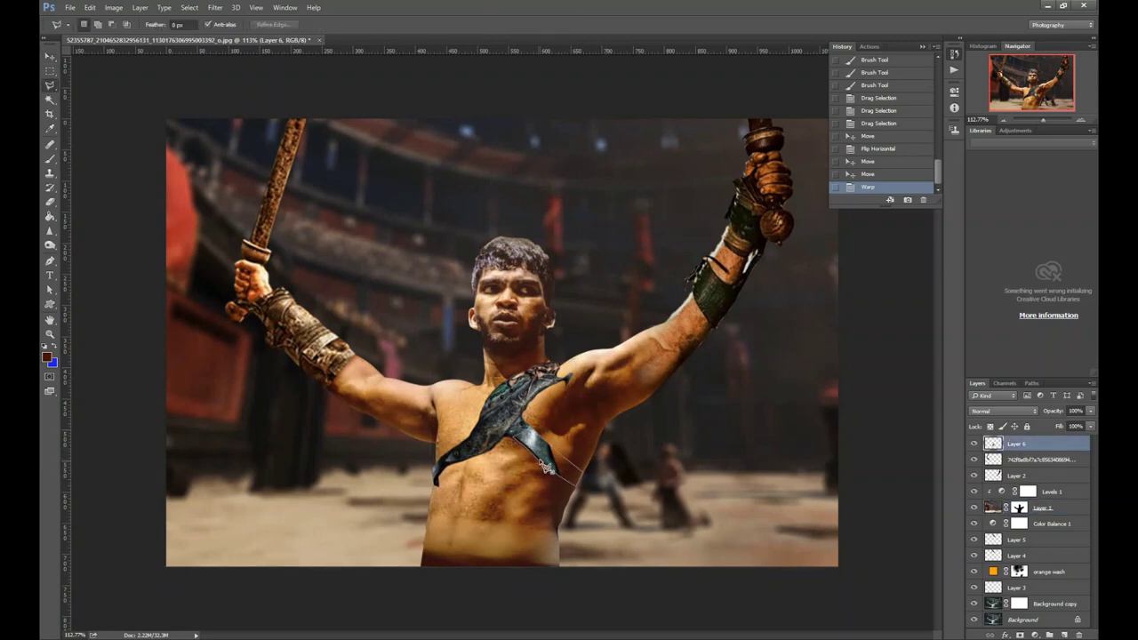
pyautogui.doubleClick(546, 467)
pyautogui.press('s')
pyautogui.rightClick(560, 365)
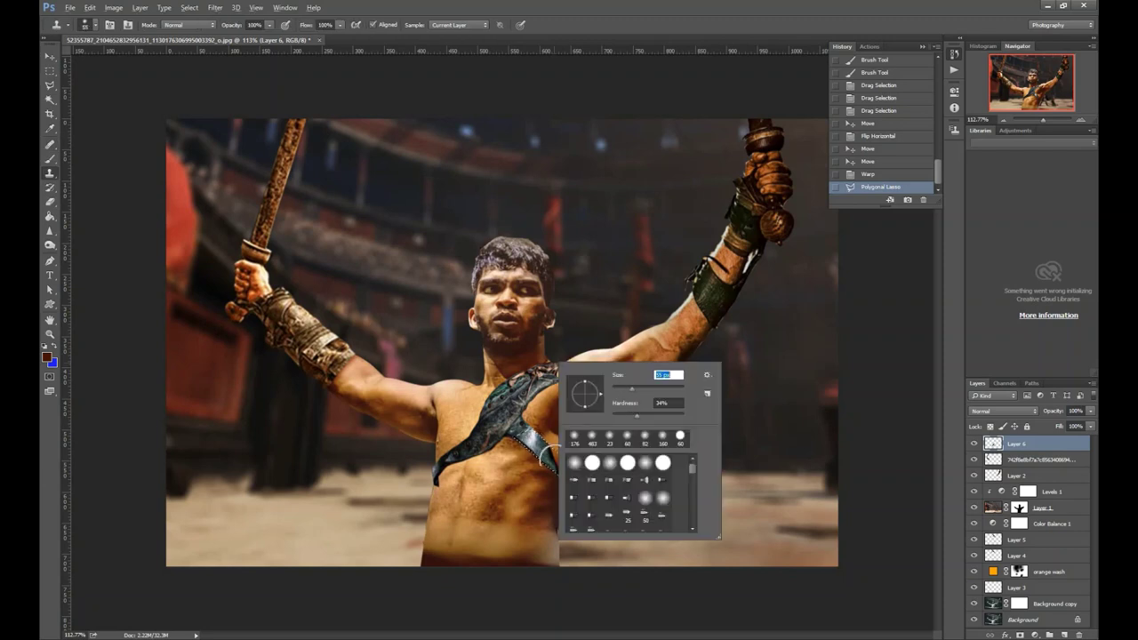
pyautogui.press('Return')
pyautogui.moveTo(525, 437); pyautogui.dragTo(542, 449)
pyautogui.moveTo(533, 445); pyautogui.dragTo(560, 464)
pyautogui.moveTo(547, 455); pyautogui.dragTo(573, 475)
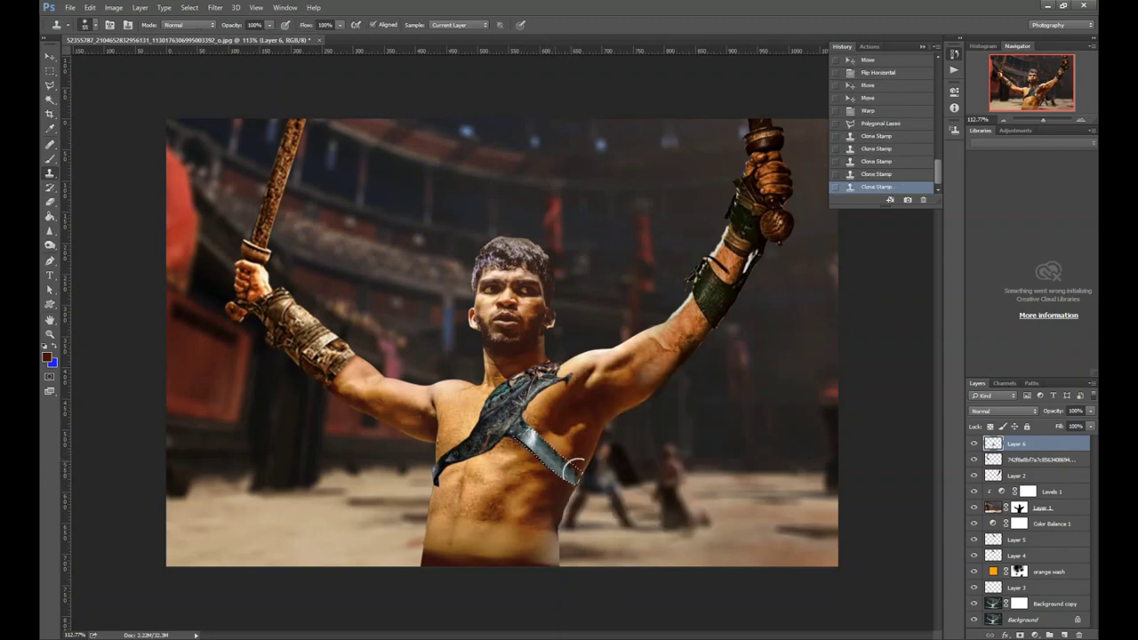
pyautogui.moveTo(516, 434); pyautogui.dragTo(578, 480)
pyautogui.moveTo(533, 443); pyautogui.dragTo(546, 453)
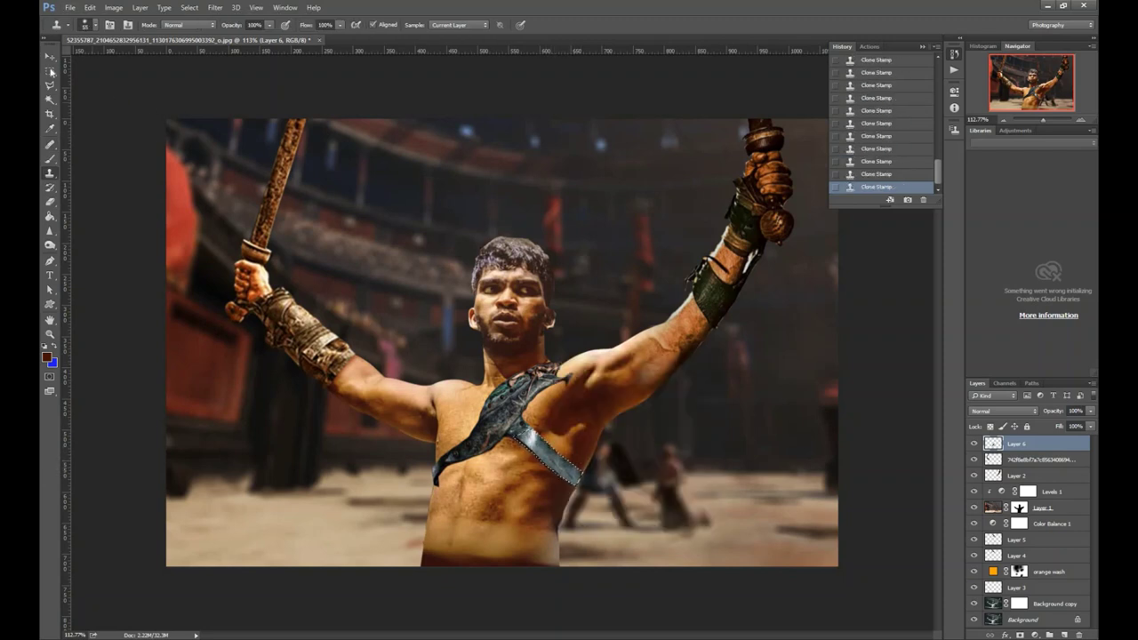
pyautogui.hotkey('ctrl', 'd')
# - Erase the strap's ragged edge
pyautogui.hotkey('ctrl', '-')
pyautogui.press('e')
pyautogui.moveTo(556, 373); pyautogui.dragTo(546, 384)
pyautogui.rightClick(594, 372)
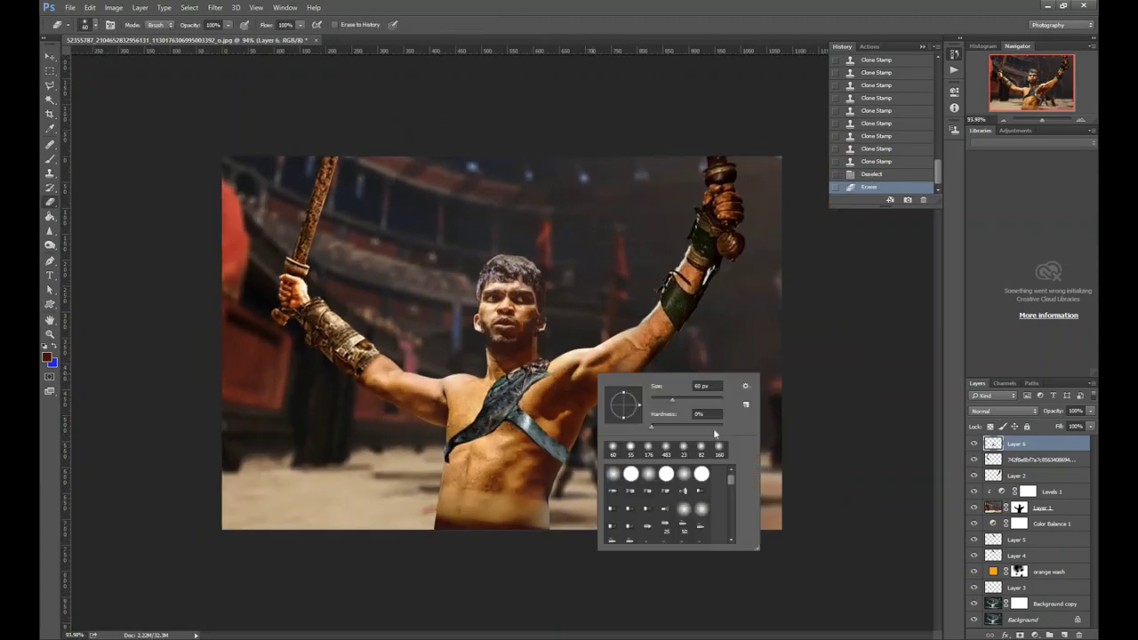
pyautogui.press('Return')
# - Rotate, widen and skew the strap, then enlarge it to about 114%
pyautogui.click(90, 7)
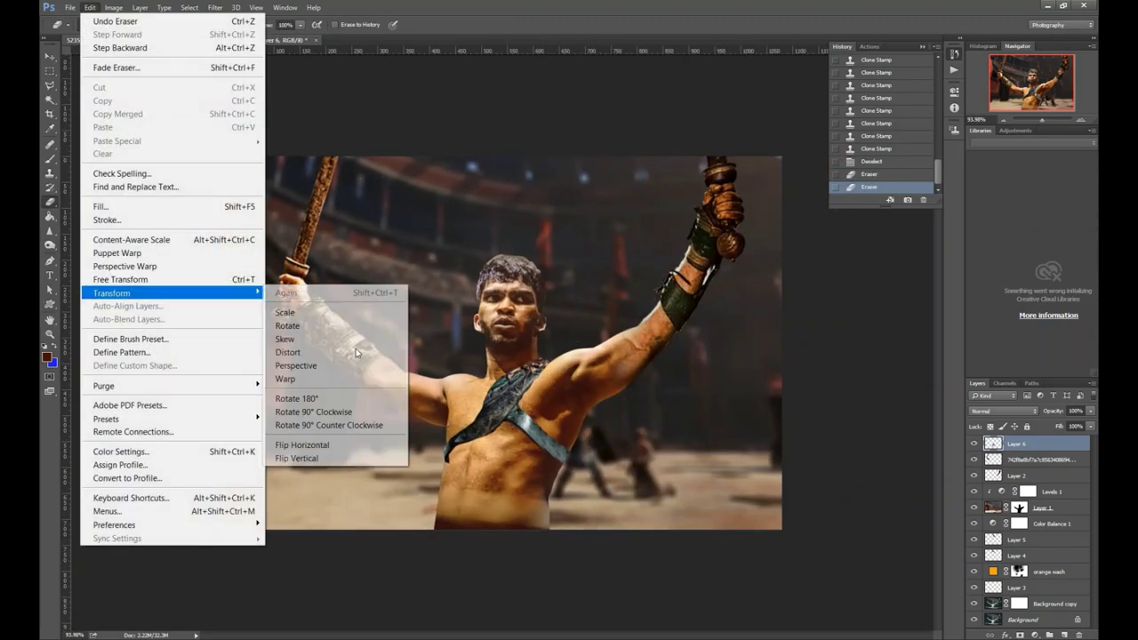
pyautogui.click(356, 342)
pyautogui.moveTo(573, 391); pyautogui.dragTo(567, 371)
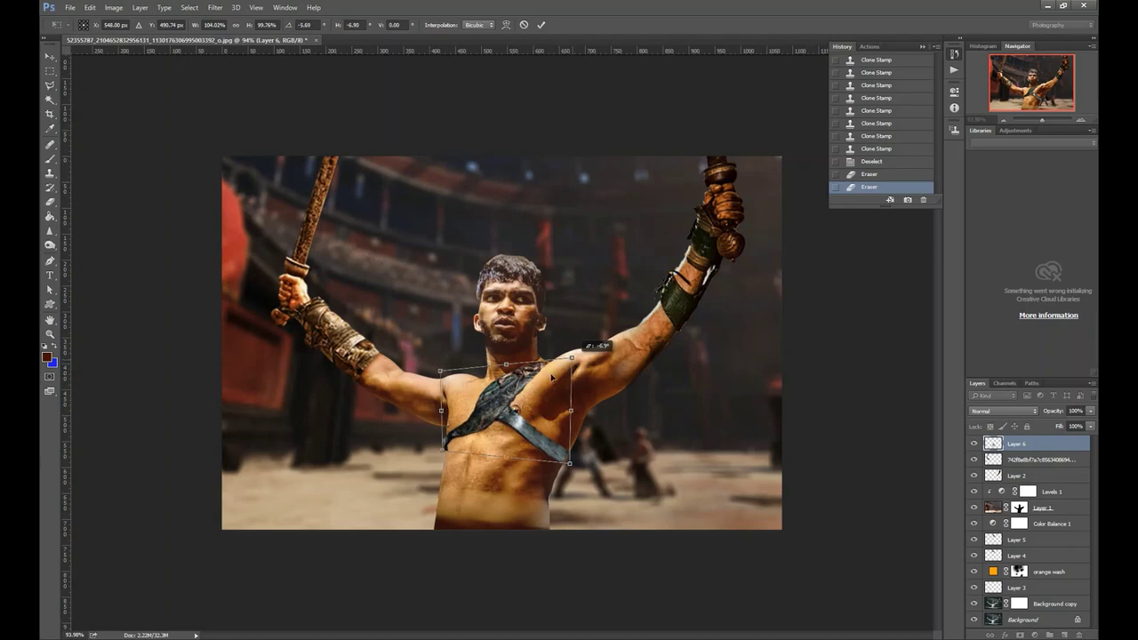
pyautogui.moveTo(569, 411); pyautogui.dragTo(591, 409)
pyautogui.moveTo(569, 462)
pyautogui.mouseDown()
pyautogui.moveTo(585, 462)
pyautogui.moveTo(602, 432)
pyautogui.mouseUp()
pyautogui.press('Return')
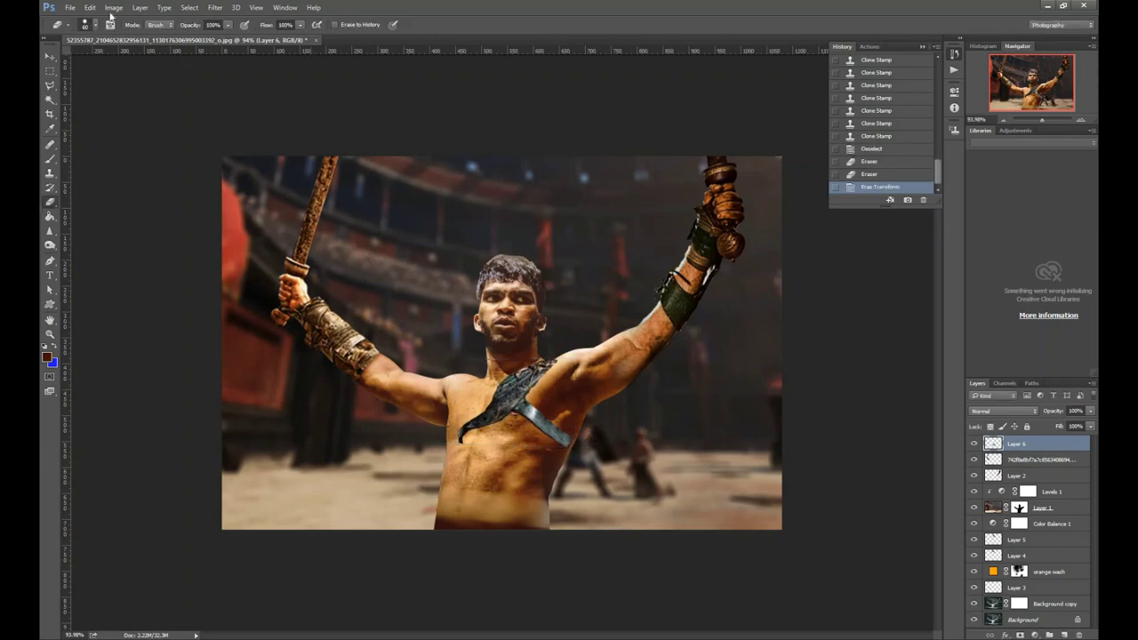
pyautogui.hotkey('ctrl', 't')
pyautogui.moveTo(556, 447); pyautogui.dragTo(571, 460)
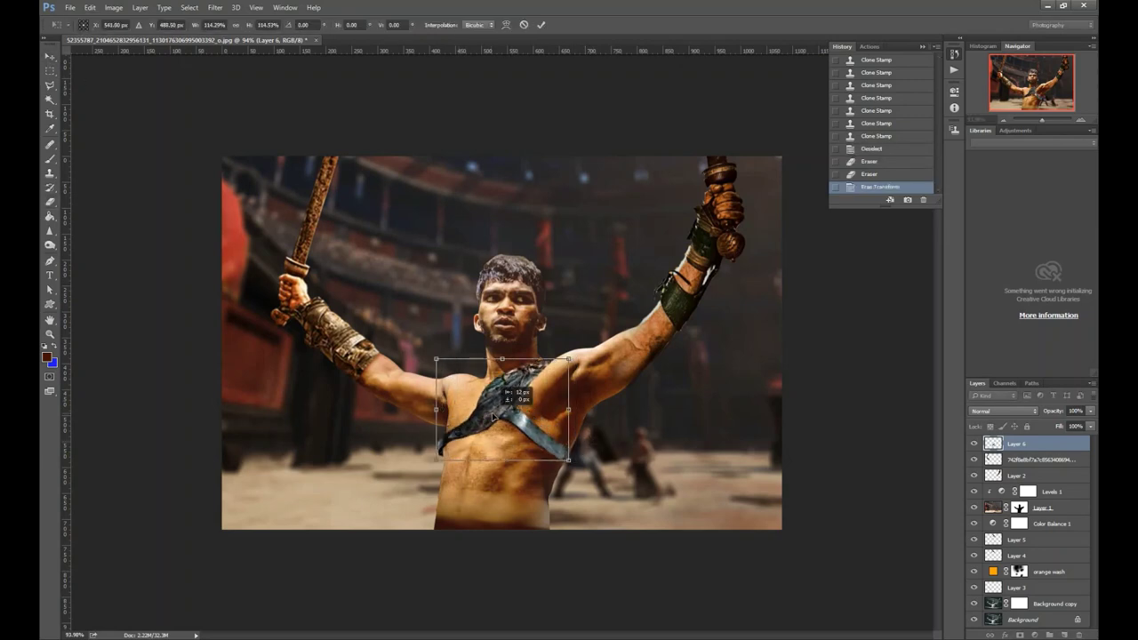
pyautogui.press('Return')
# - Erase the excess strap over the chest on Layer 6
pyautogui.press('v')
pyautogui.click(656, 459)
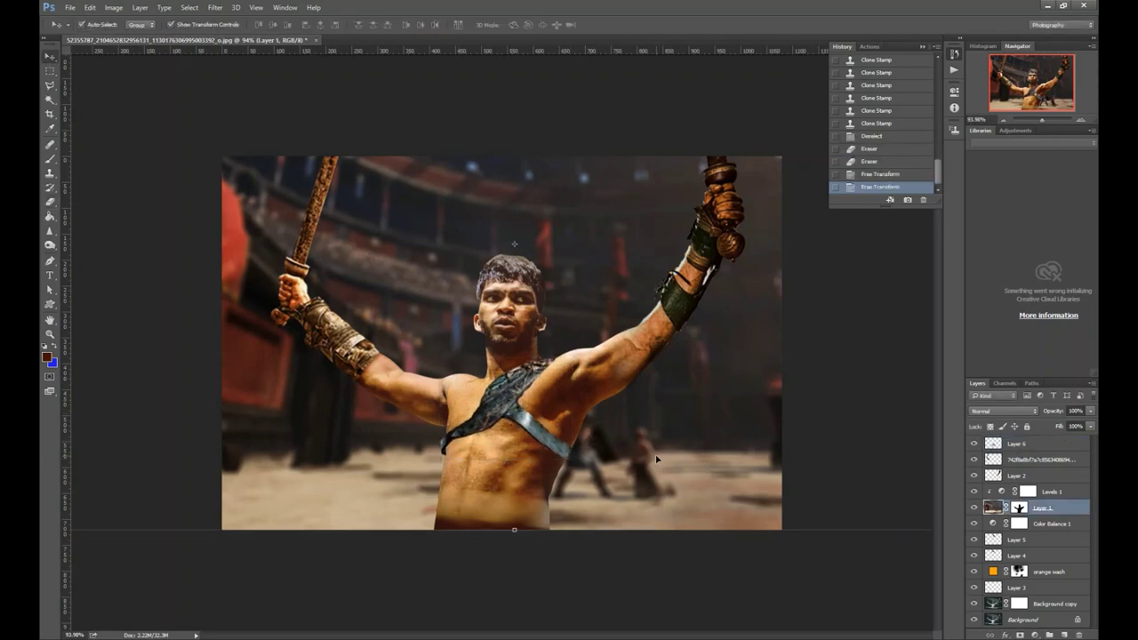
pyautogui.scroll(3, 524, 391)
pyautogui.press('e')
pyautogui.rightClick(690, 415)
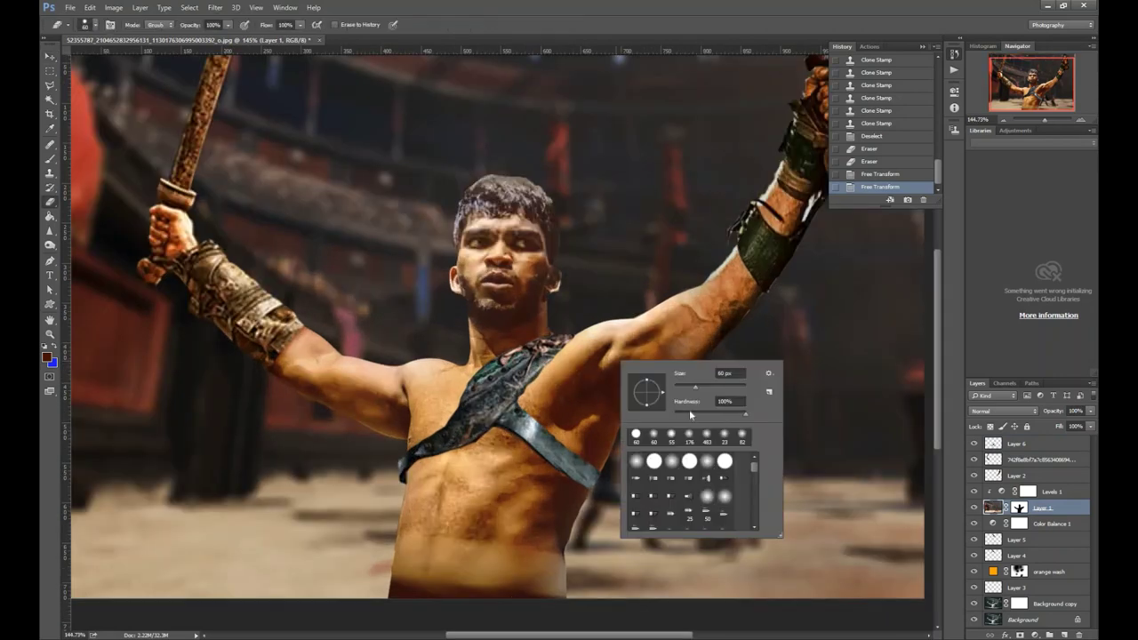
pyautogui.click(532, 397)
pyautogui.hotkey('alt', '.')
pyautogui.moveTo(542, 386); pyautogui.dragTo(541, 408)
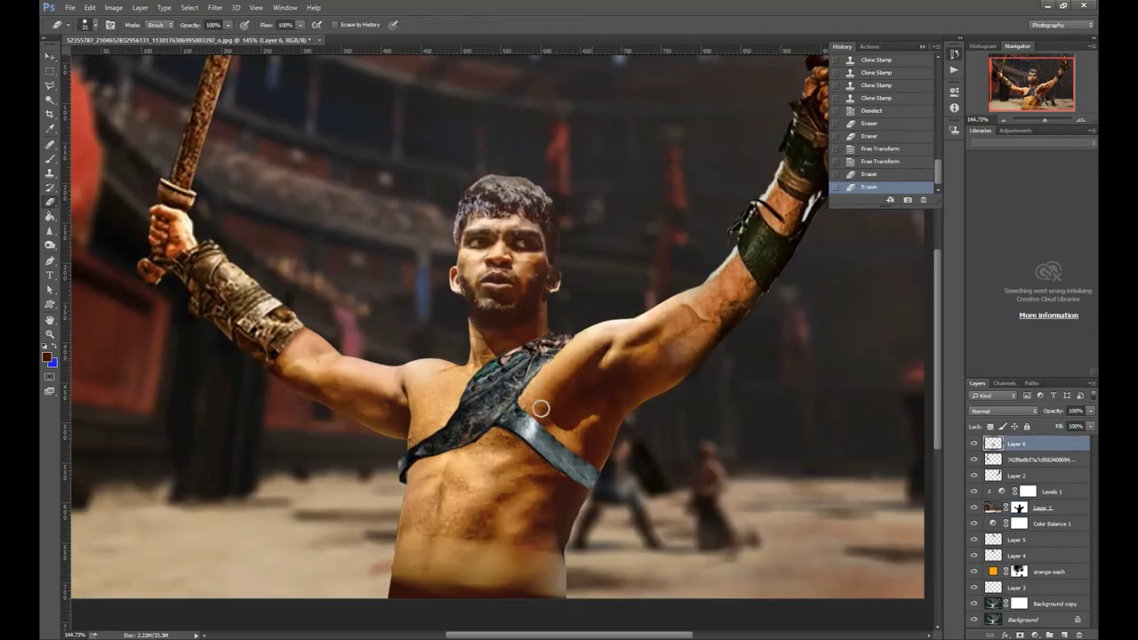
pyautogui.hotkey('ctrl', '0')
# - Add a new empty Layer 7 beneath Layer 6 and make it active
pyautogui.press('v')
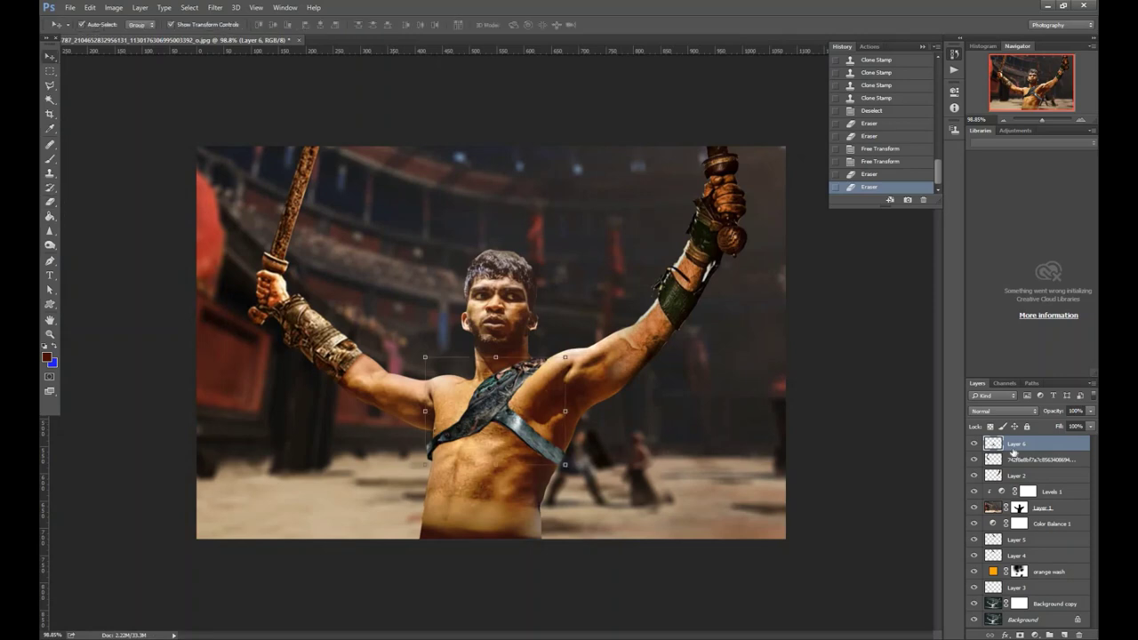
pyautogui.hotkey('ctrl', 'shift', 'alt', 'n')
pyautogui.hotkey('ctrl', '[')
pyautogui.click(48, 358)
# - Paint black shadow under the chest strap on Layer 7 with the brush
pyautogui.press('Escape')
pyautogui.press('b')
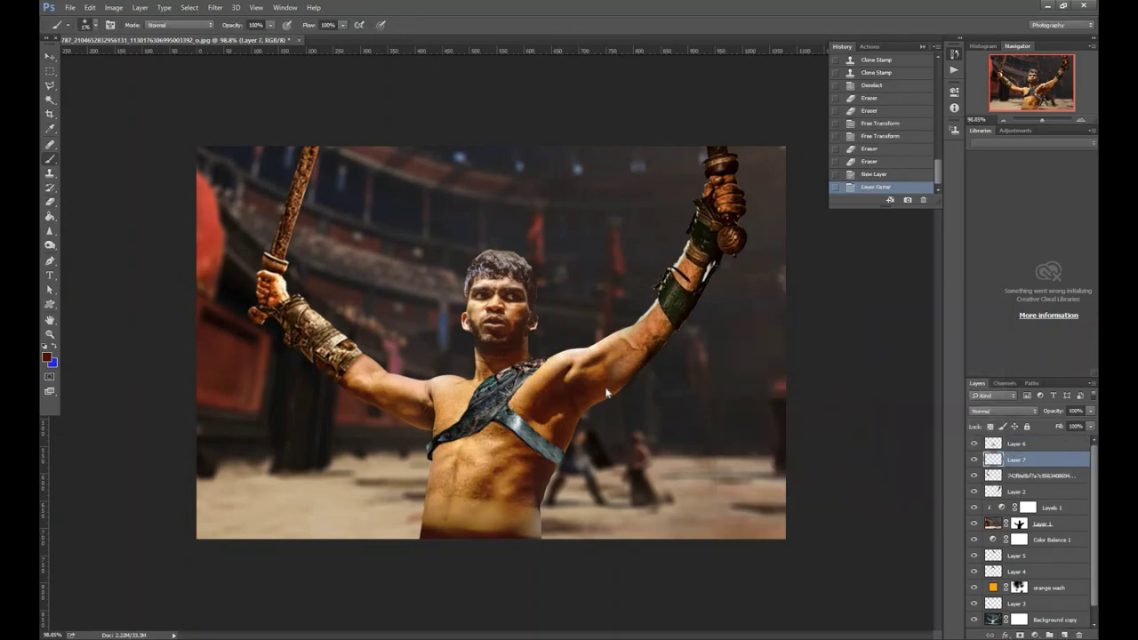
pyautogui.rightClick(647, 396)
pyautogui.press('Return')
pyautogui.moveTo(485, 415); pyautogui.dragTo(432, 453)
pyautogui.rightClick(480, 437)
pyautogui.press('Return')
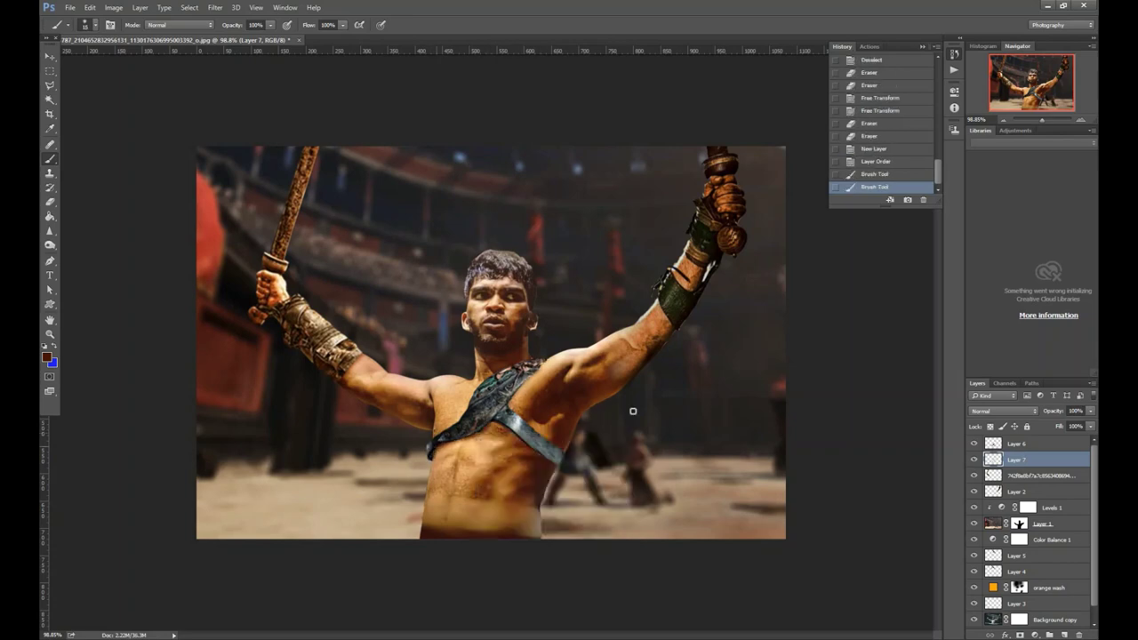
pyautogui.moveTo(627, 406)
pyautogui.mouseDown()
pyautogui.moveTo(553, 459)
pyautogui.moveTo(511, 391)
pyautogui.mouseUp()
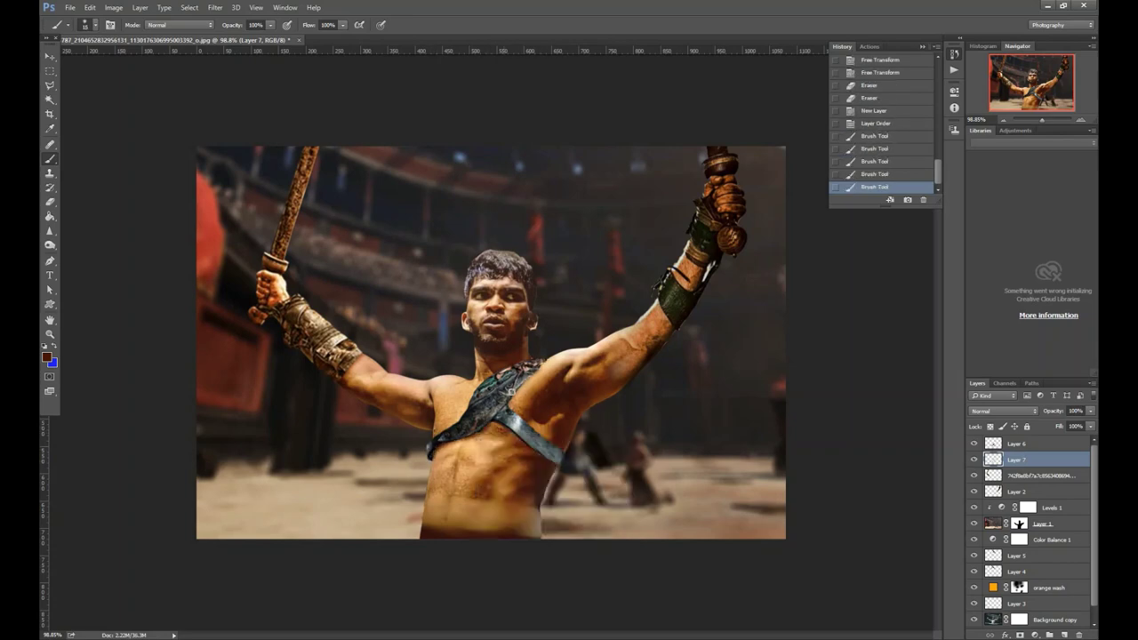
pyautogui.click(46, 357)
pyautogui.press('Return')
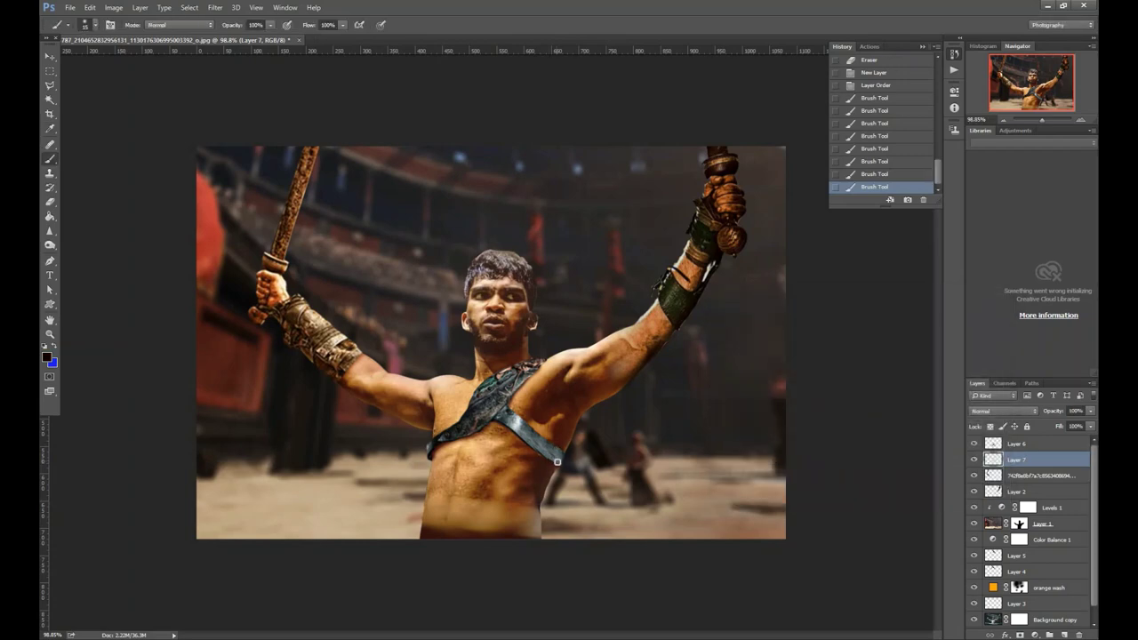
# - Apply Levels to the strap on Layer 6: midtones 1.17, output whites 215
pyautogui.hotkey('alt', ']')
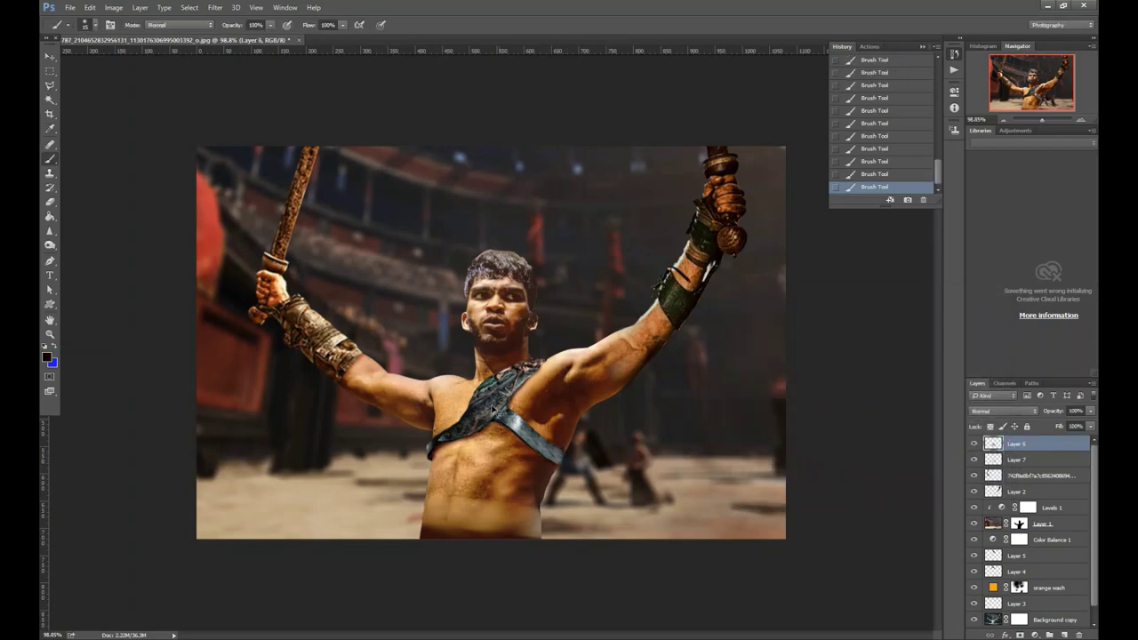
pyautogui.hotkey('ctrl', 'l')
pyautogui.moveTo(430, 255); pyautogui.dragTo(351, 255)
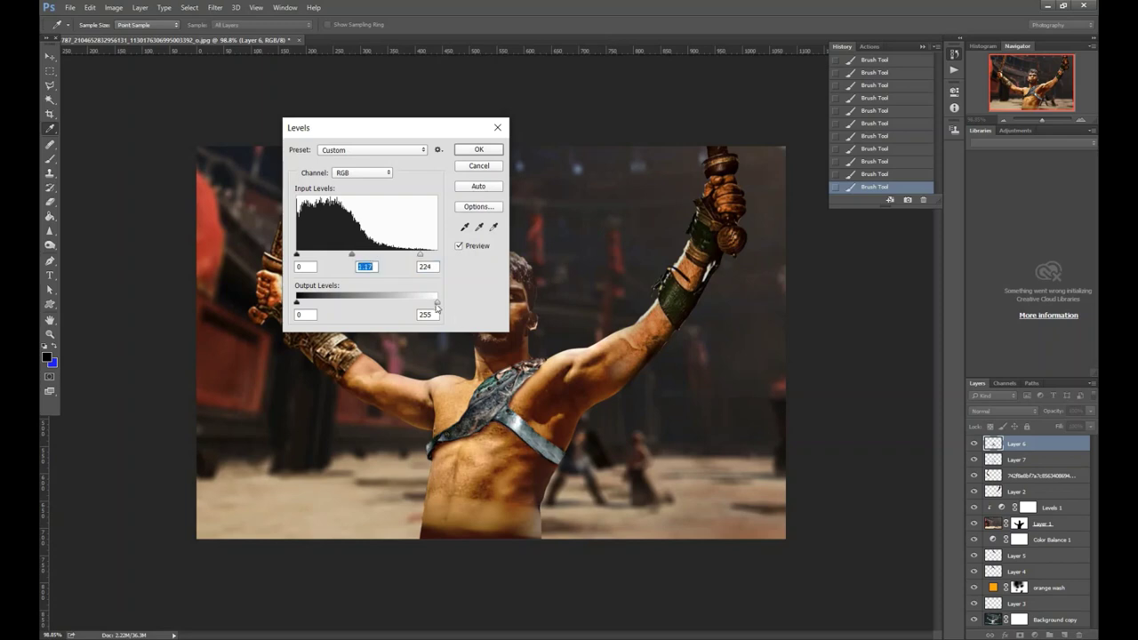
pyautogui.moveTo(437, 303); pyautogui.dragTo(414, 303)
pyautogui.press('Return')
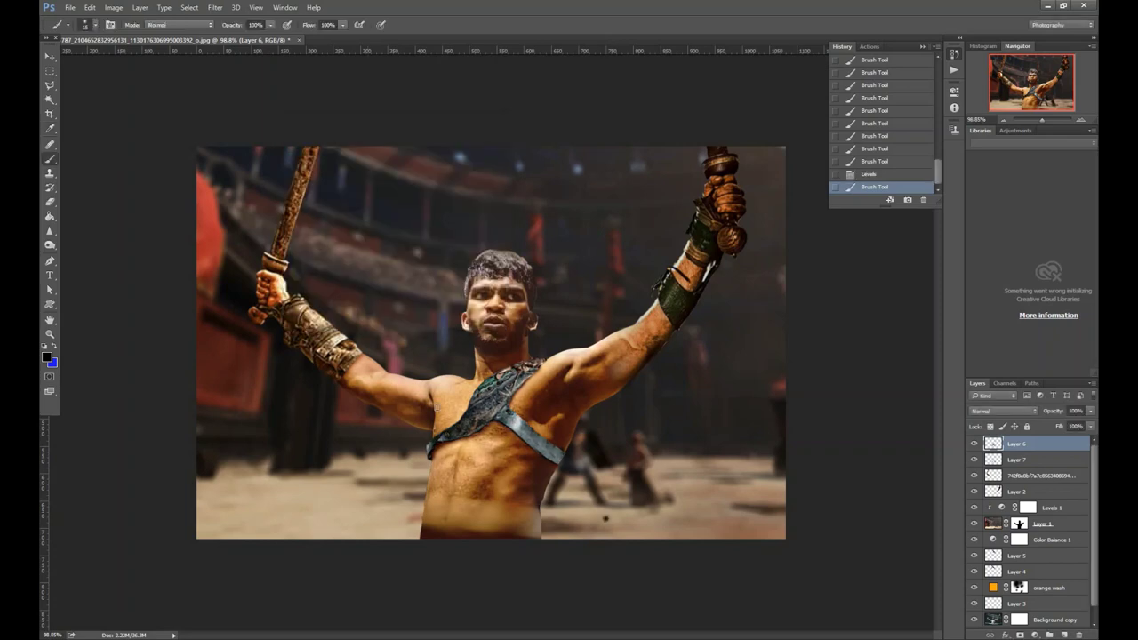
# - Duplicate the strap as Layer 6 copy and darken the copy with Curves
pyautogui.press('v')
pyautogui.moveTo(1063, 449); pyautogui.dragTo(1064, 635)
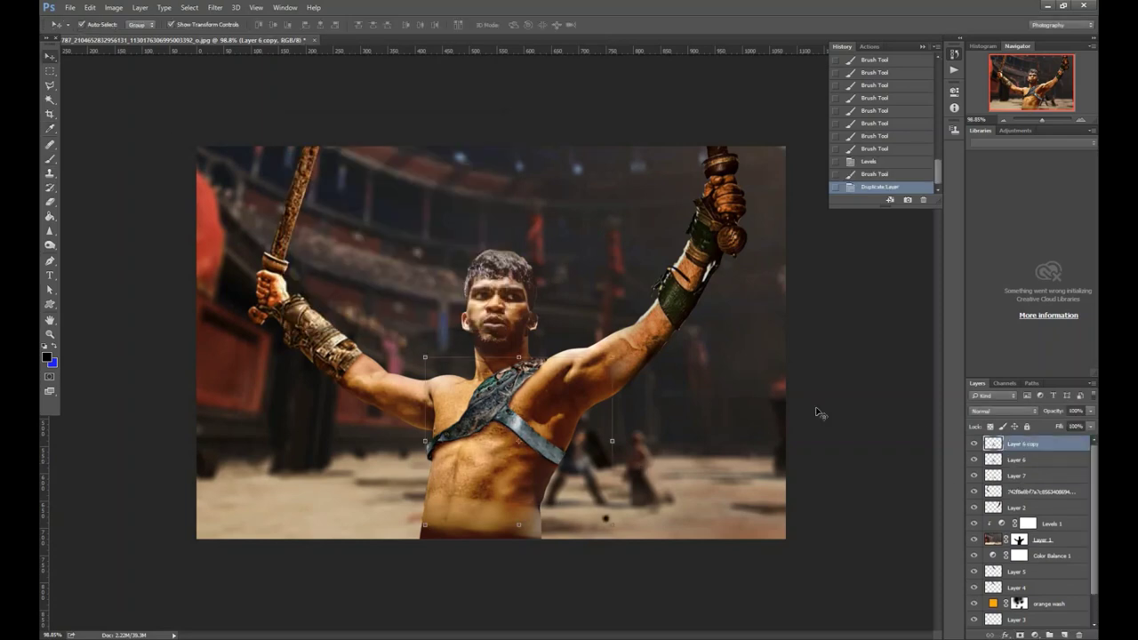
pyautogui.hotkey('ctrl', 'l')
pyautogui.press('Escape')
pyautogui.hotkey('ctrl', 'm')
pyautogui.moveTo(756, 360); pyautogui.dragTo(762, 382)
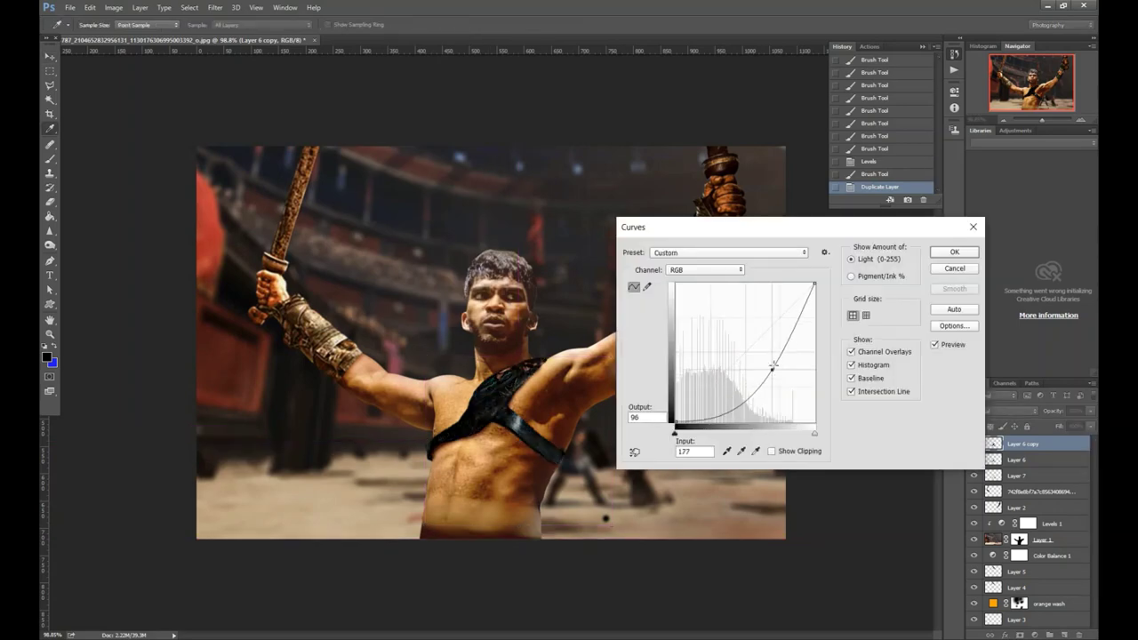
pyautogui.press('Return')
# - Erase parts of the darkened strap copy and merge it with the strap layer
pyautogui.press('e')
pyautogui.rightClick(571, 365)
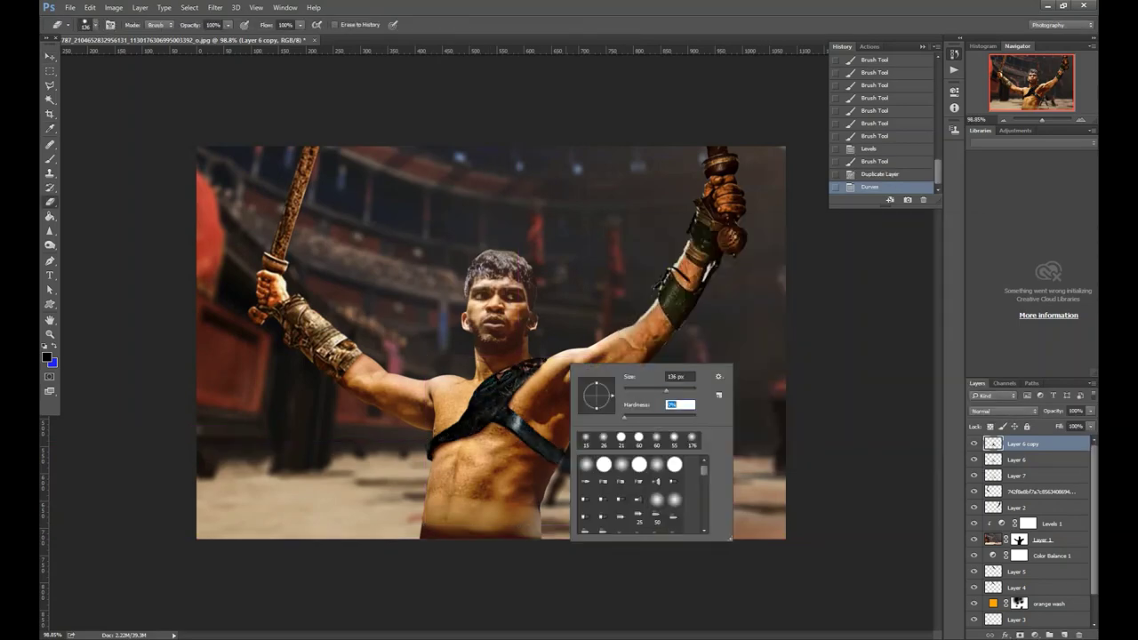
pyautogui.press('Return')
pyautogui.keyDown('shift'); pyautogui.click(1016, 459); pyautogui.keyUp('shift')
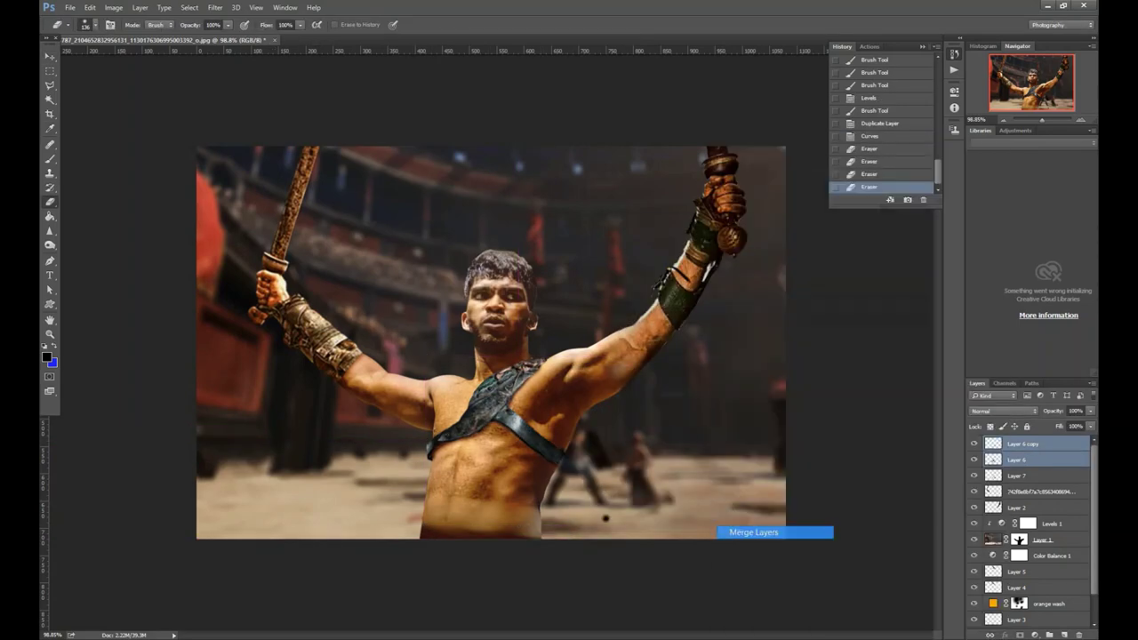
pyautogui.hotkey('ctrl', 'e')
# - Burn extra shadow into the strap with the Burn tool
pyautogui.press('o')
pyautogui.rightClick(618, 458)
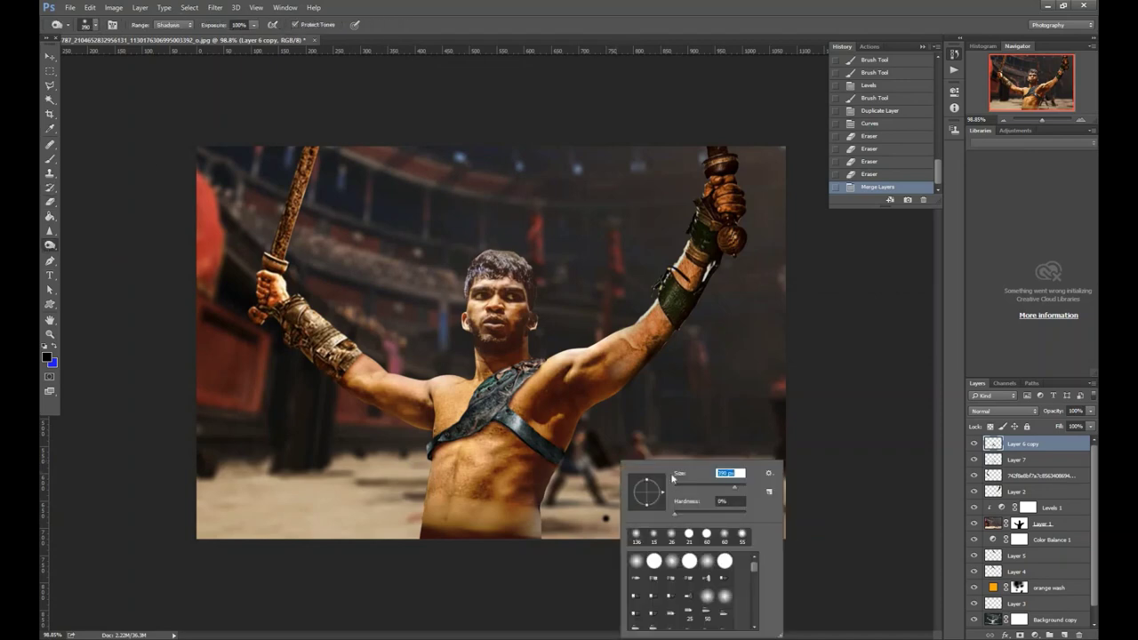
pyautogui.press('Return')
pyautogui.click(556, 459)
pyautogui.click(557, 460)
pyautogui.press('v')
pyautogui.click(376, 463)
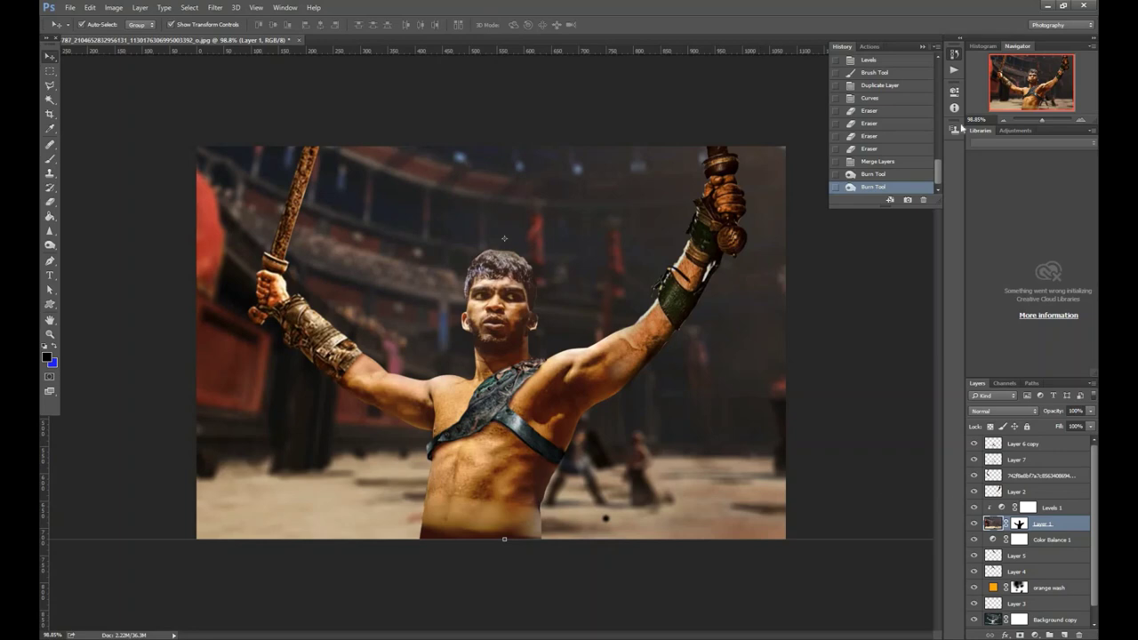
# - Show the histogram and add a Curves 1 adjustment layer above Layer 1
pyautogui.click(983, 46)
pyautogui.click(1016, 111)
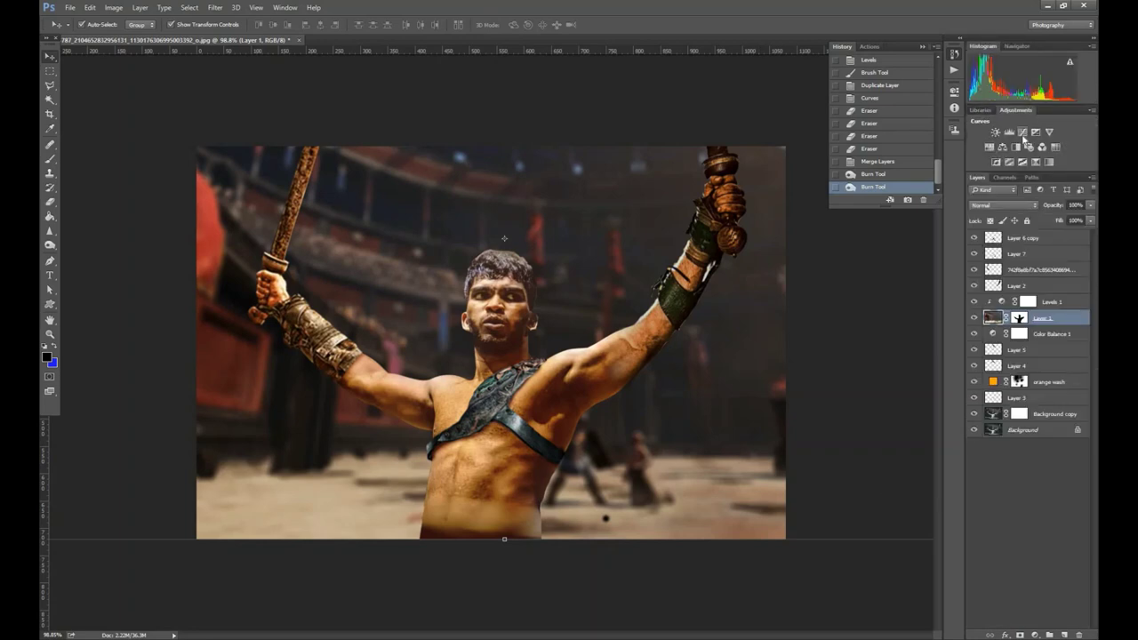
pyautogui.click(1023, 132)
pyautogui.keyDown('ctrl'); pyautogui.click(1036, 313); pyautogui.keyUp('ctrl')
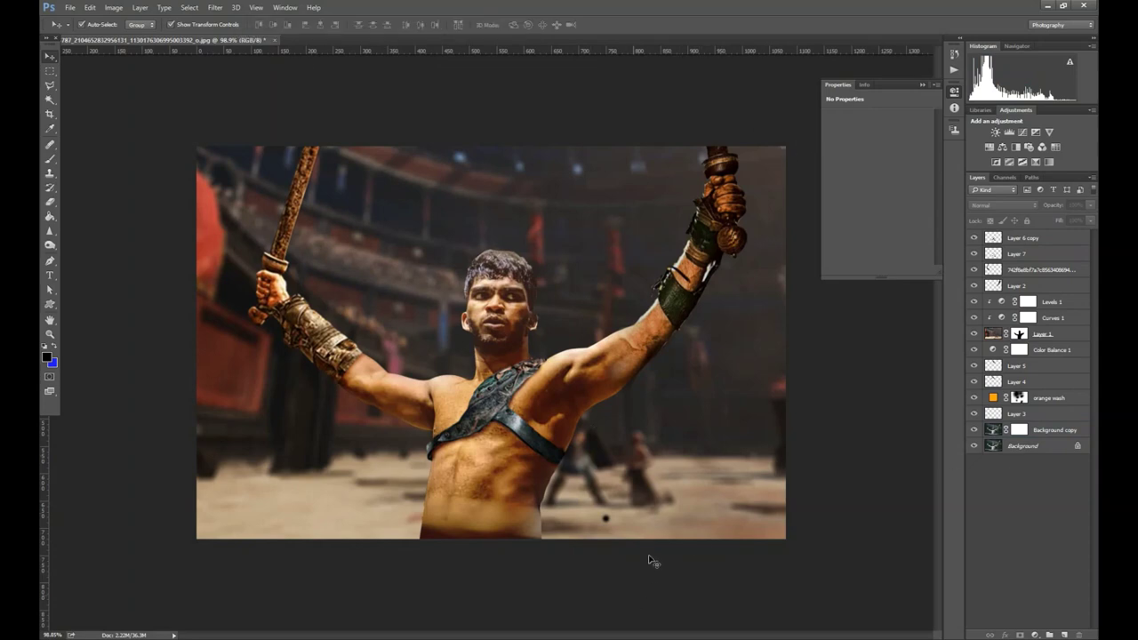
# - Add Curves 2 on top, pulling Input 150 down to Output 132
pyautogui.click(114, 7)
pyautogui.moveTo(182, 173)
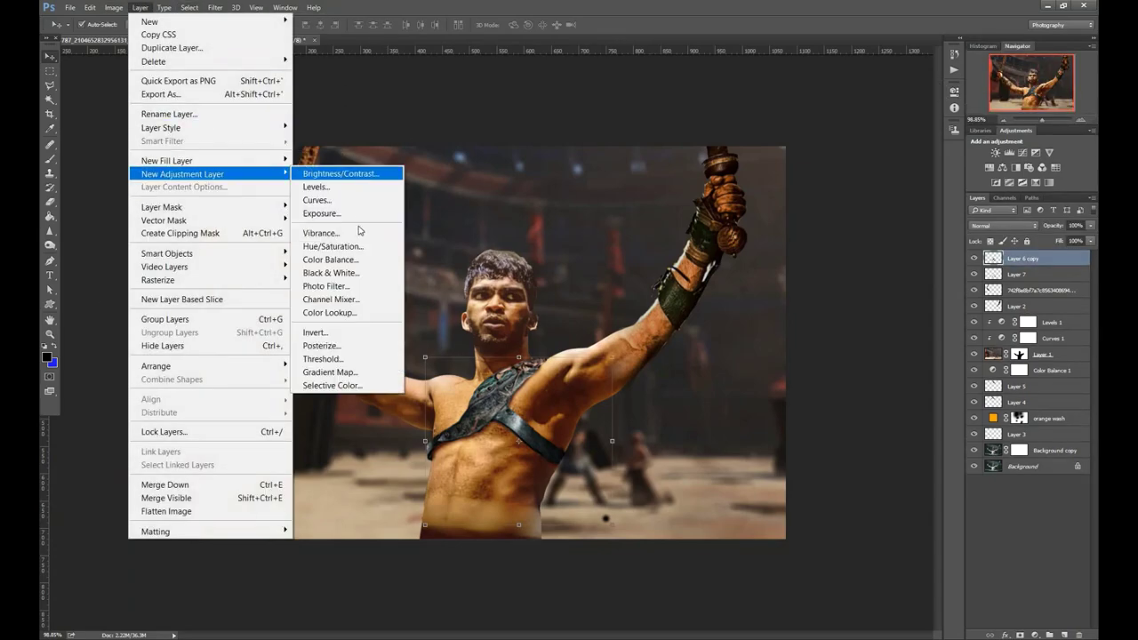
pyautogui.click(318, 200)
pyautogui.press('Return')
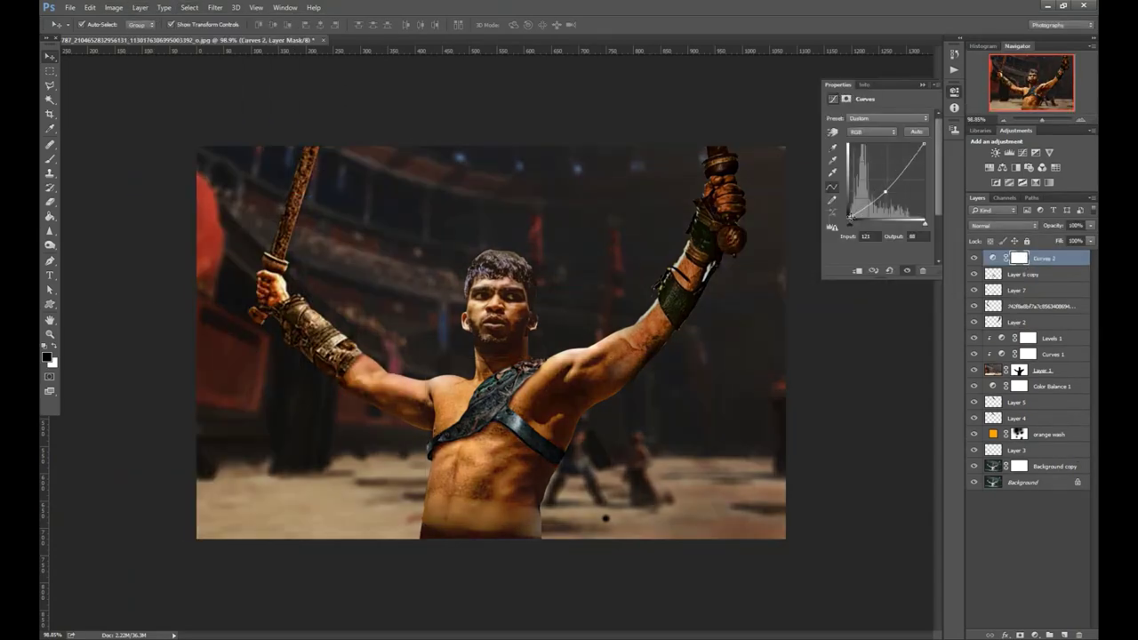
pyautogui.moveTo(850, 217); pyautogui.dragTo(893, 179)
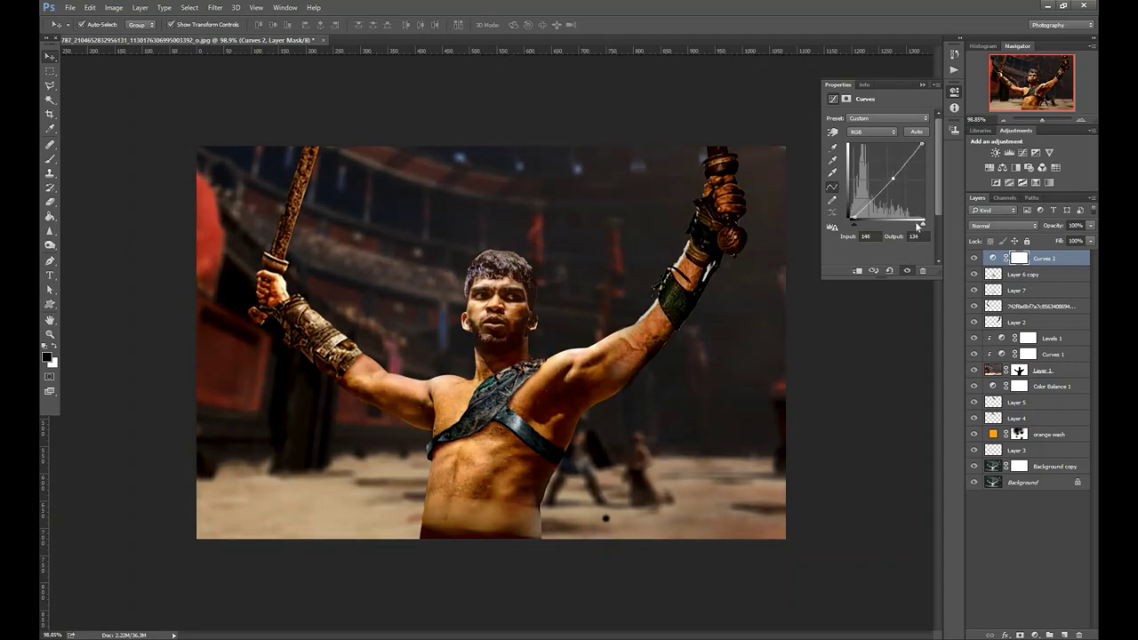
pyautogui.click(922, 85)
# - Add a Vibrance 1 adjustment layer with vibrance set to -29
pyautogui.click(142, 8)
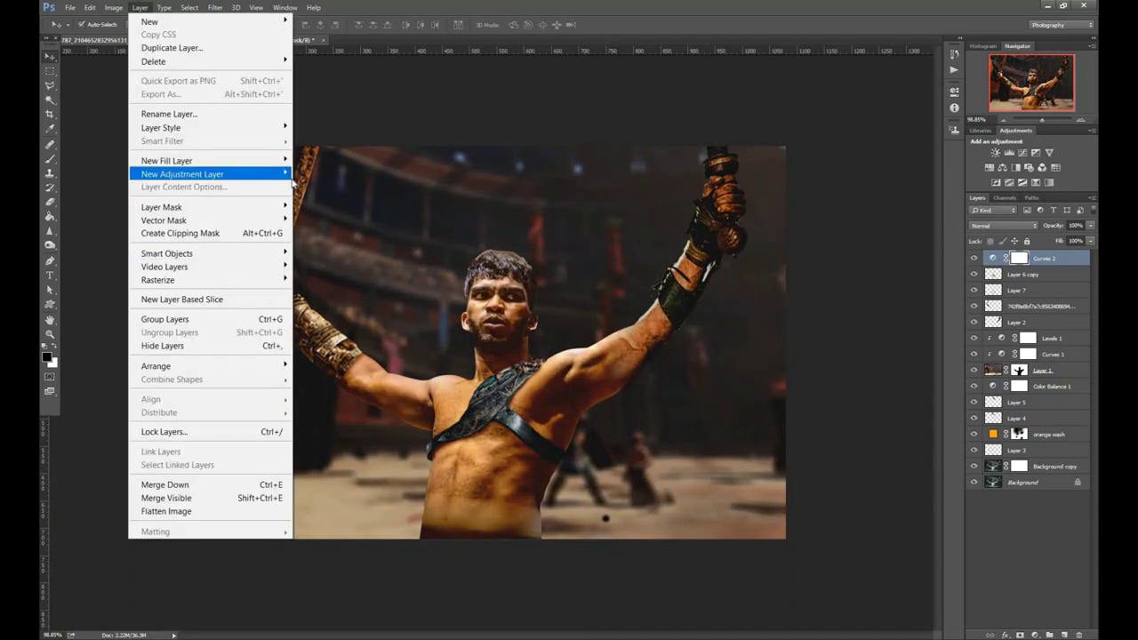
pyautogui.click(364, 249)
pyautogui.press('Return')
pyautogui.click(863, 129)
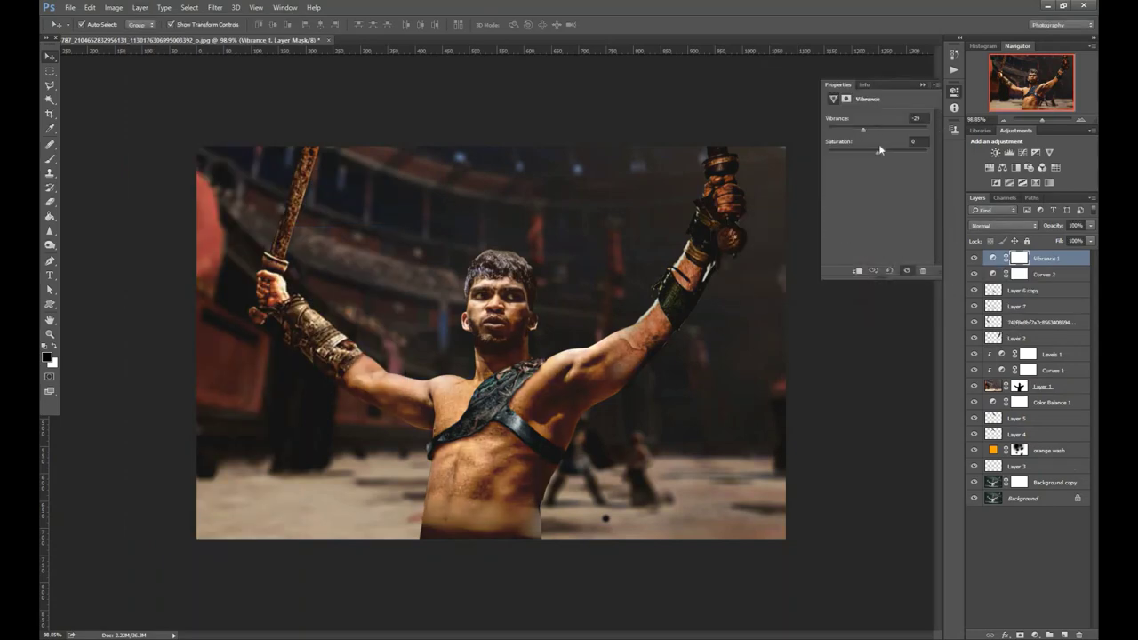
pyautogui.click(922, 85)
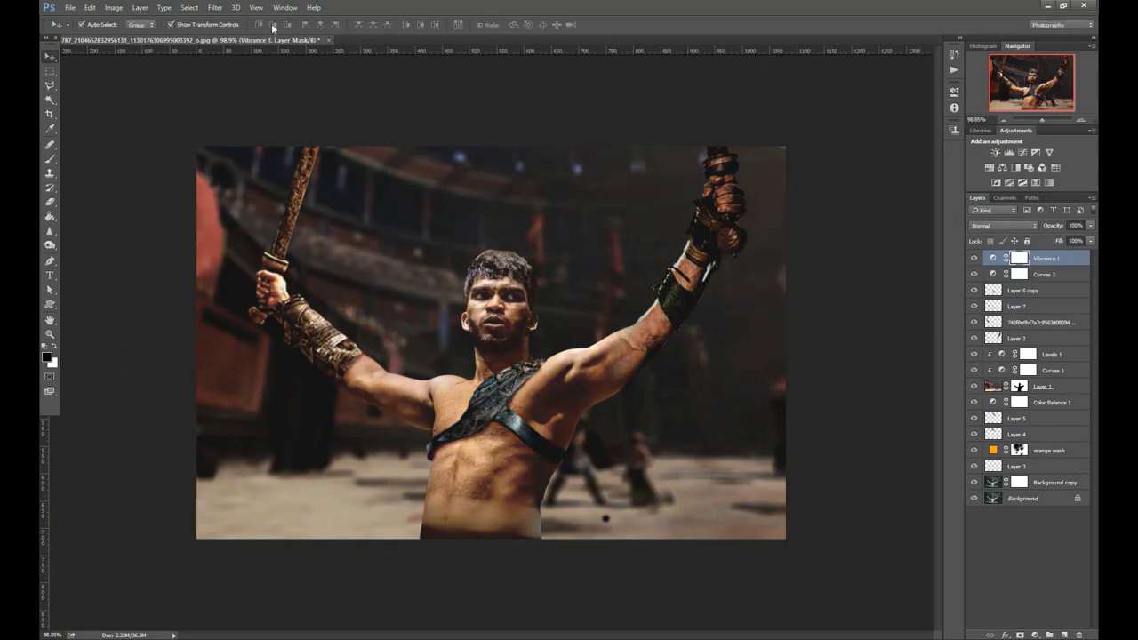
# - Add Color Balance 2: midtones toward red, shadows toward cyan, highlights toward red
pyautogui.click(139, 8)
pyautogui.click(139, 7)
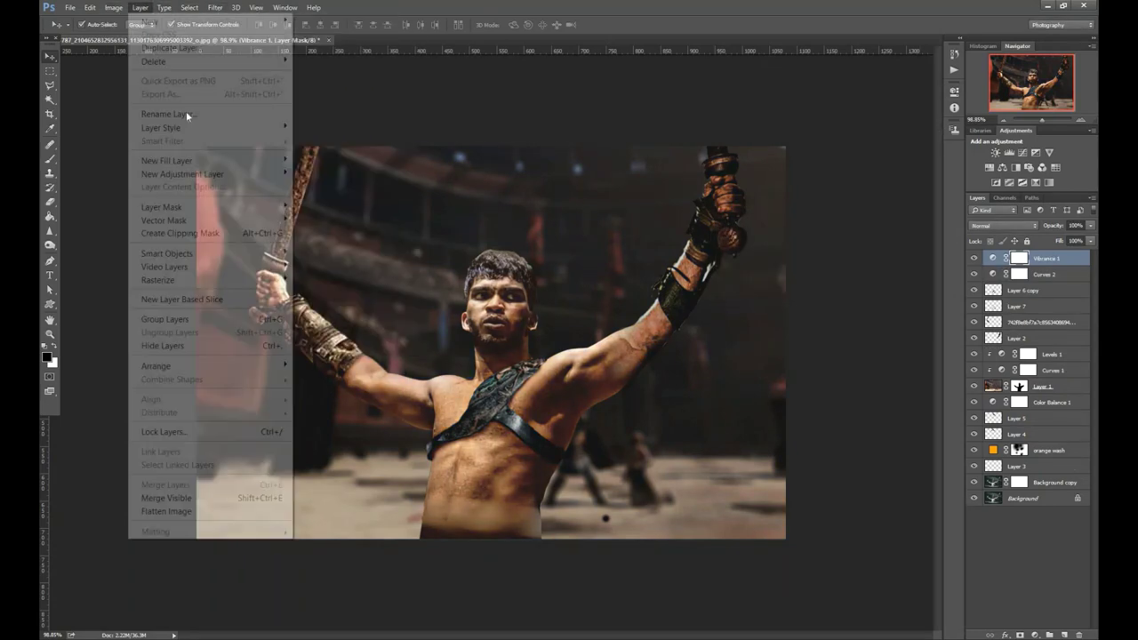
pyautogui.click(329, 260)
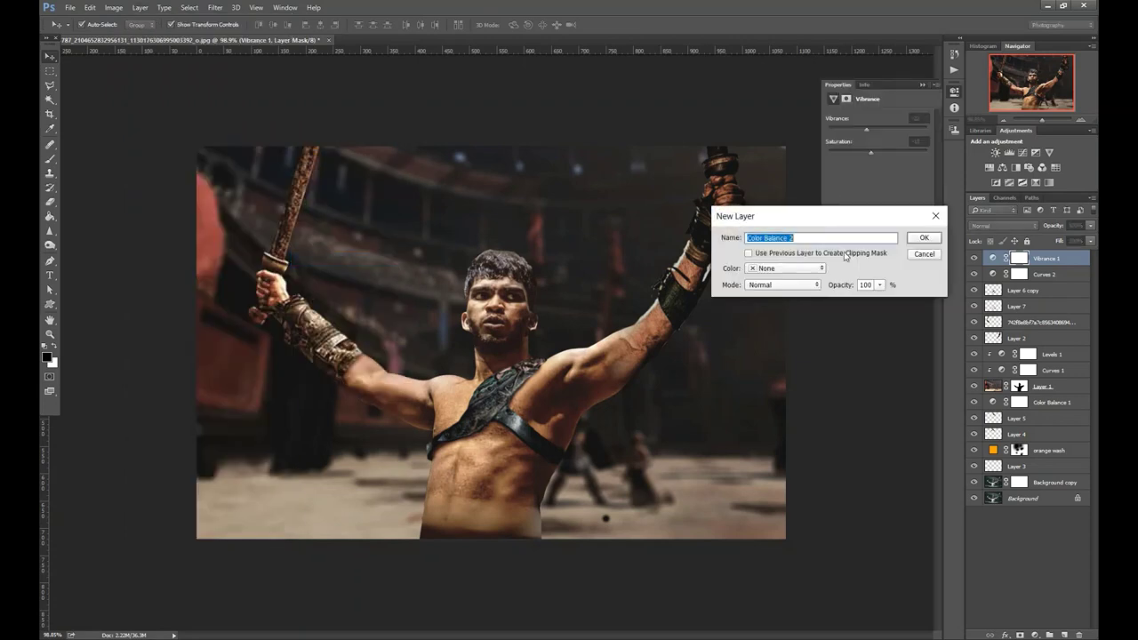
pyautogui.press('Return')
pyautogui.moveTo(849, 142); pyautogui.dragTo(868, 144)
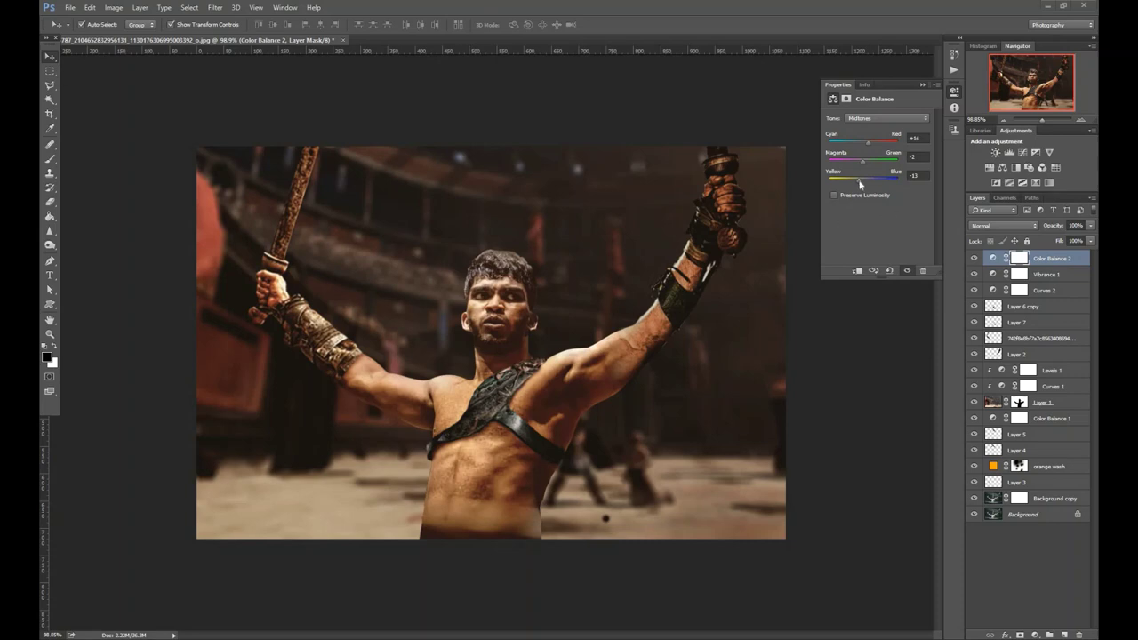
pyautogui.click(880, 118)
pyautogui.click(867, 109)
pyautogui.moveTo(862, 142); pyautogui.dragTo(872, 144)
pyautogui.click(880, 119)
pyautogui.click(866, 137)
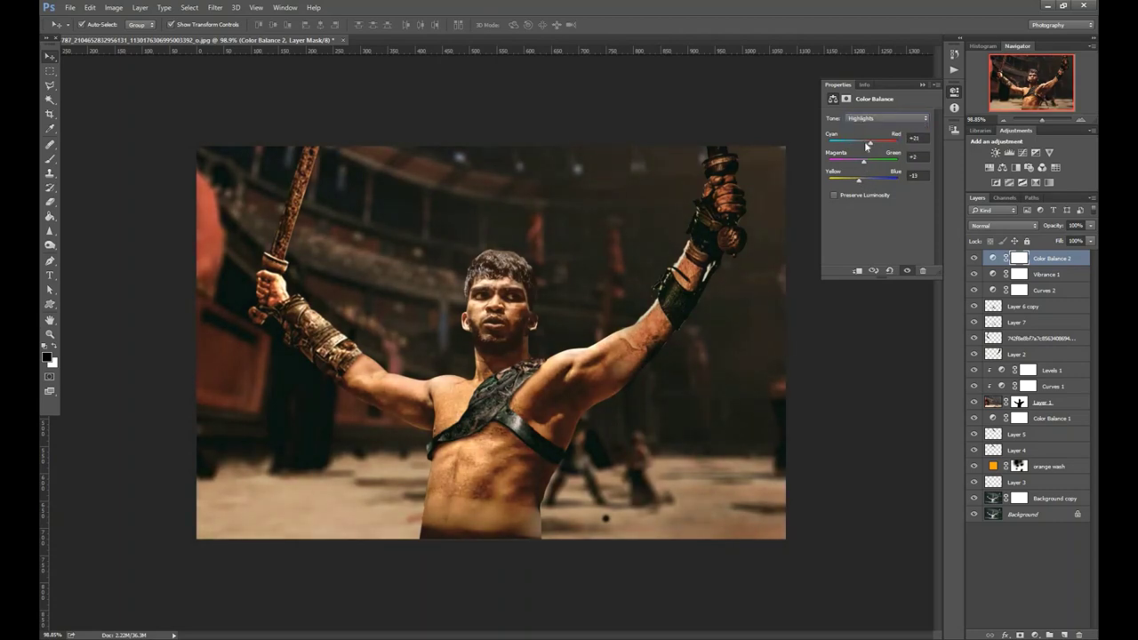
pyautogui.click(992, 535)
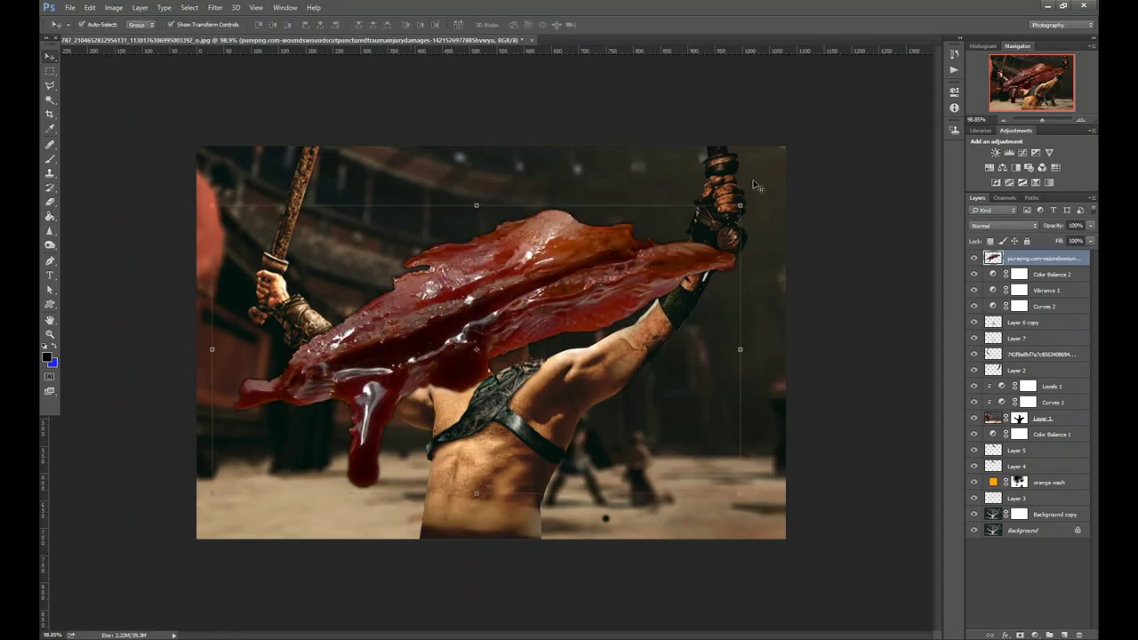
# - Shrink, move and rotate the blood splash into a wound across the chest
pyautogui.moveTo(740, 206); pyautogui.dragTo(449, 368)
pyautogui.moveTo(329, 427); pyautogui.dragTo(498, 484)
pyautogui.moveTo(559, 423); pyautogui.dragTo(509, 436)
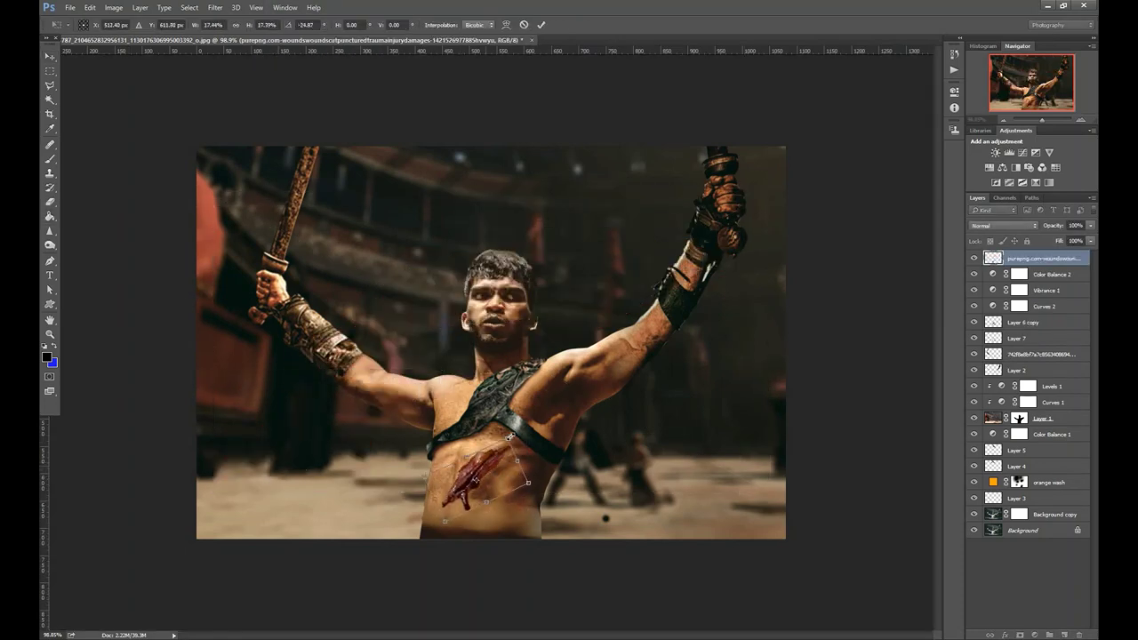
pyautogui.press('Return')
# - Lower the wound layer's opacity slightly and darken it with Levels
pyautogui.moveTo(1040, 119); pyautogui.dragTo(1047, 119)
pyautogui.click(1090, 225)
pyautogui.moveTo(1088, 241); pyautogui.dragTo(1074, 241)
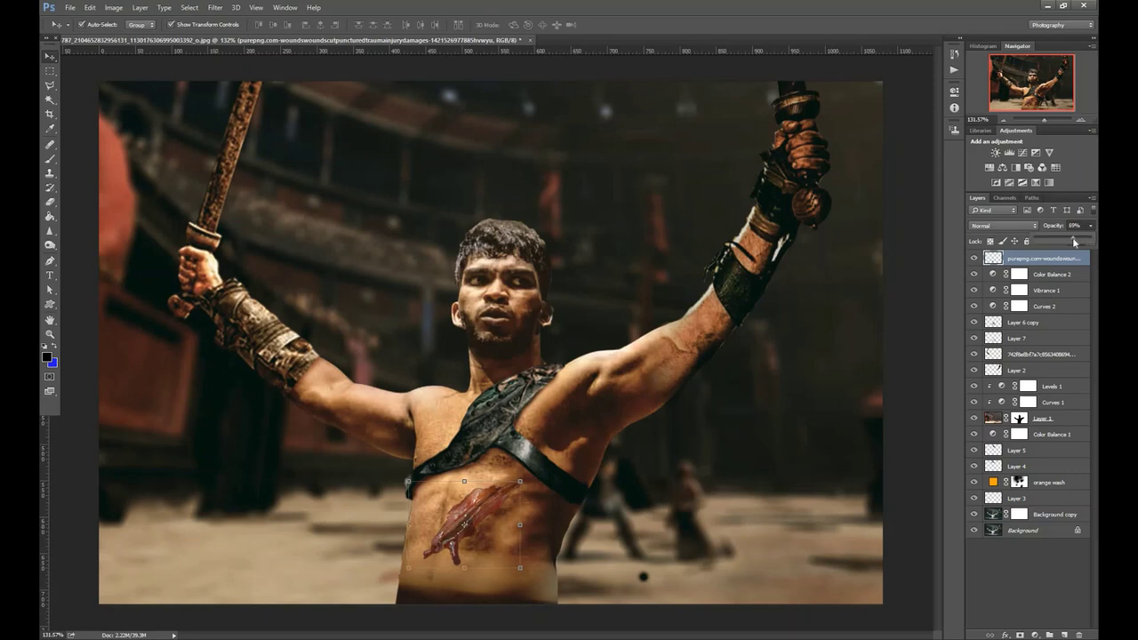
pyautogui.hotkey('ctrl', 'l')
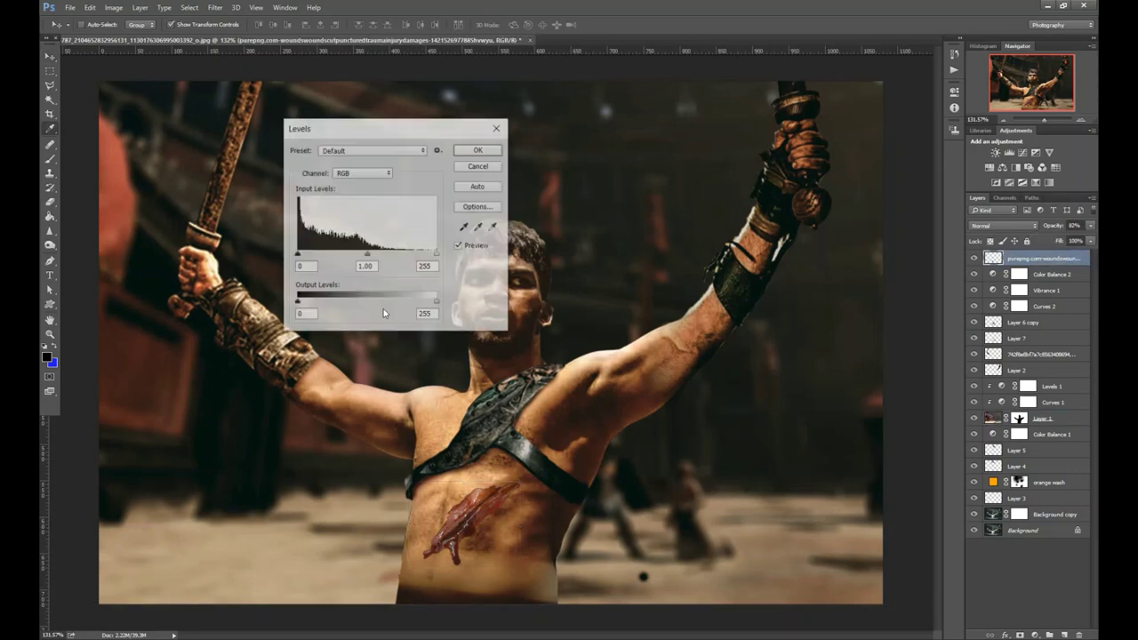
pyautogui.moveTo(373, 256); pyautogui.dragTo(305, 255)
pyautogui.press('Return')
# - Add a Bevel & Emboss with reduced depth and adjusted lighting angle to the wound
pyautogui.click(1005, 635)
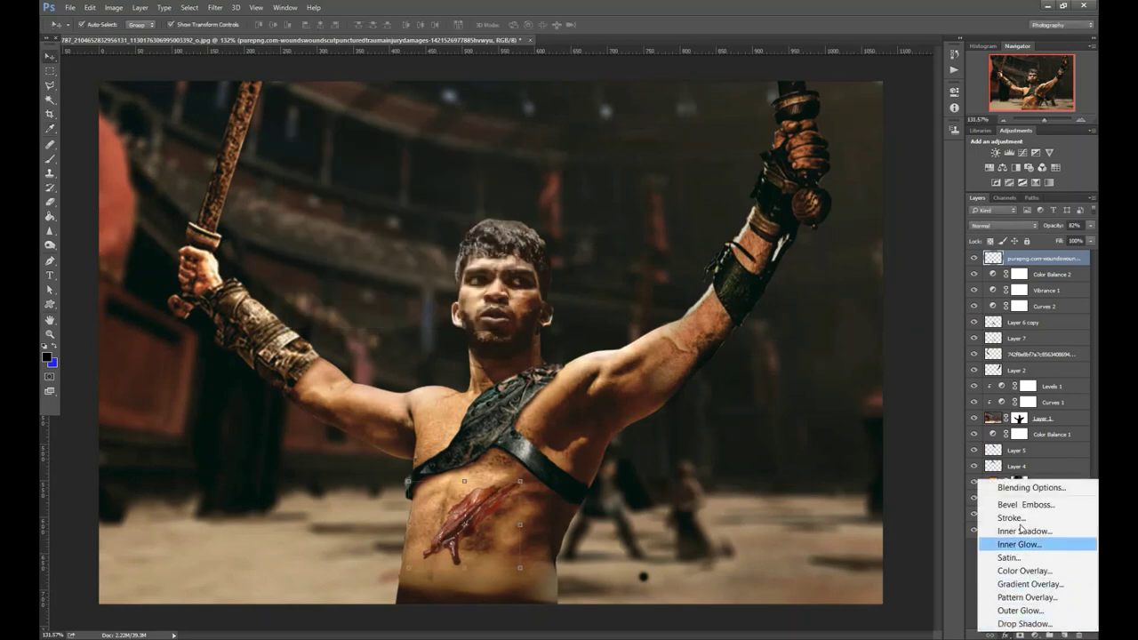
pyautogui.click(1004, 500)
pyautogui.click(555, 190)
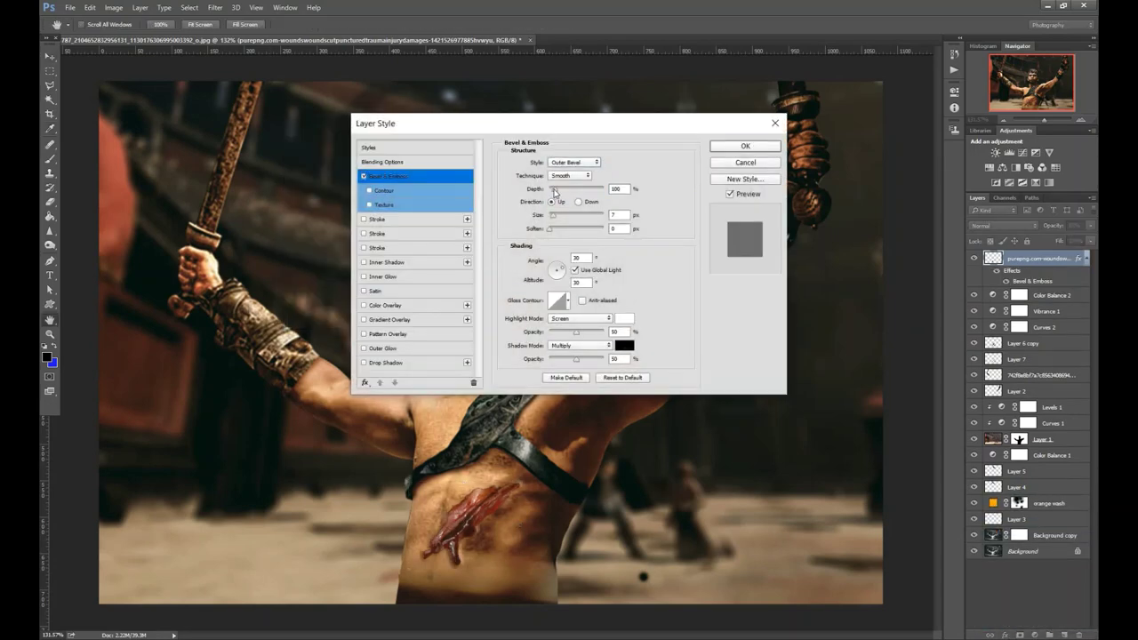
pyautogui.moveTo(554, 268); pyautogui.dragTo(557, 278)
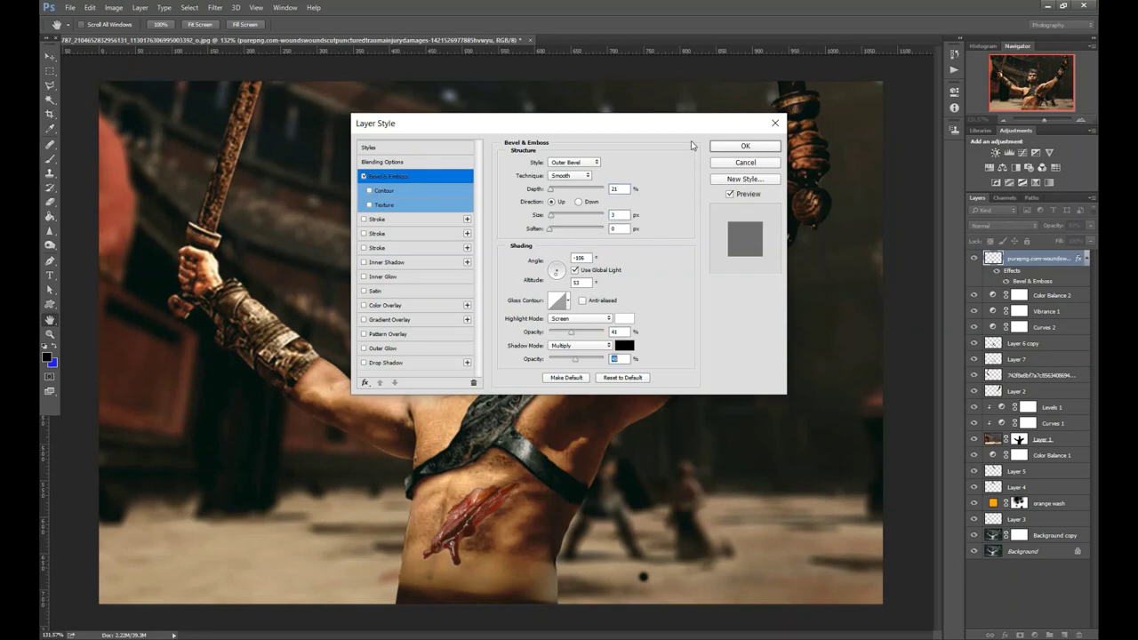
pyautogui.click(743, 146)
pyautogui.click(523, 527)
pyautogui.click(478, 509)
# - Apply Color Balance to the wound and create empty Layer 8
pyautogui.hotkey('ctrl', 'b')
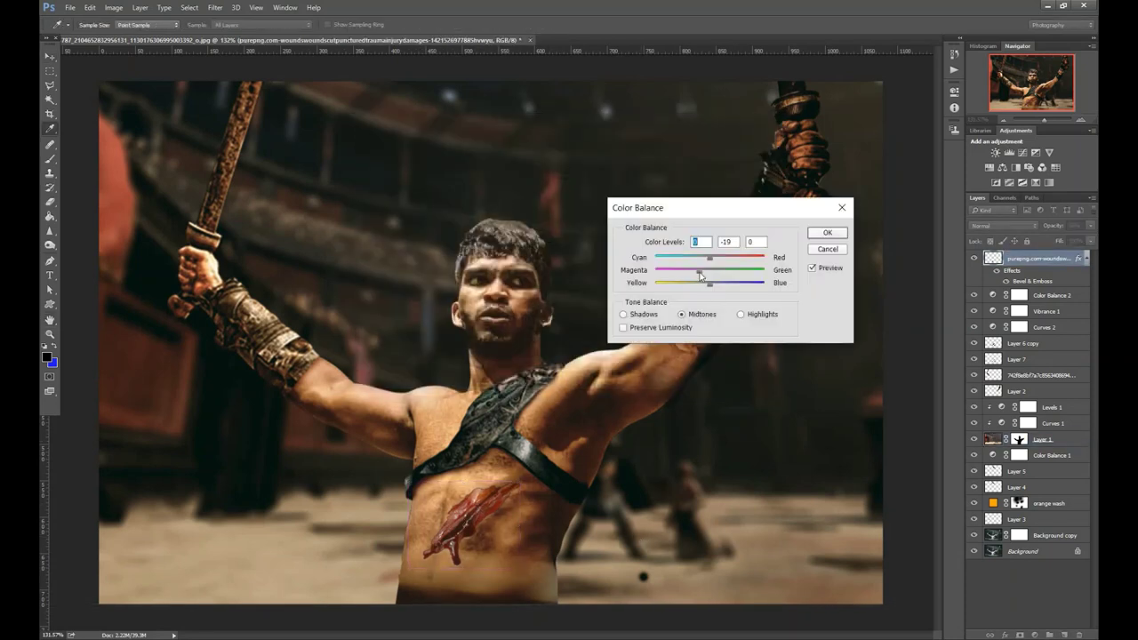
pyautogui.press('Return')
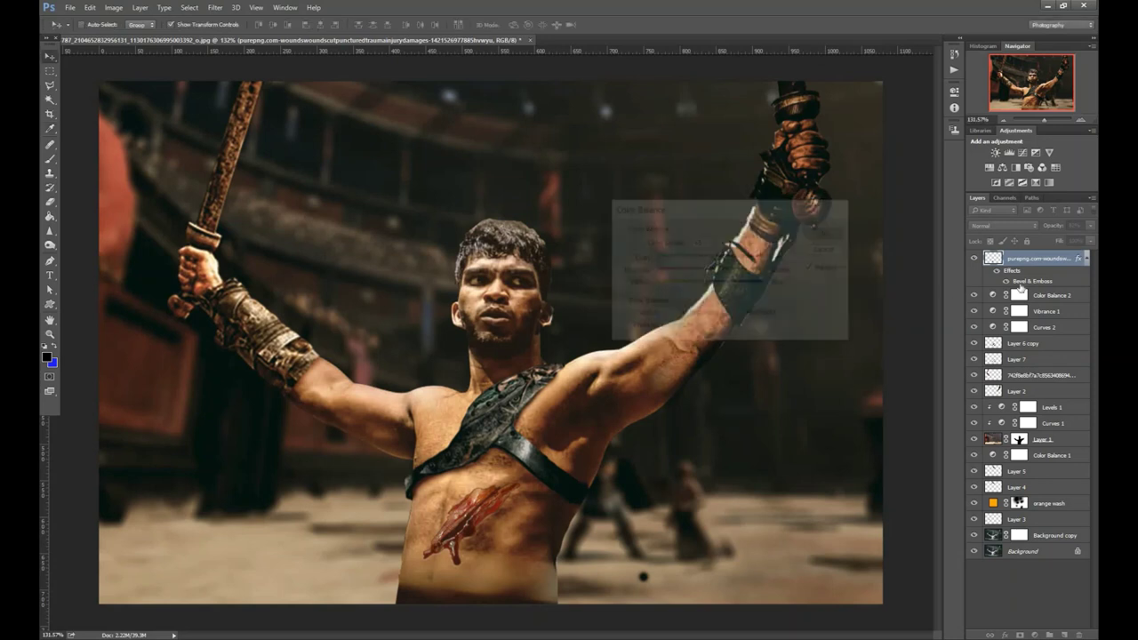
pyautogui.hotkey('ctrl', 'shift', 'alt', 'n')
# - Paint a bright red glow over the wound on Layer 8 in Color blend mode
pyautogui.press('v')
pyautogui.press('b')
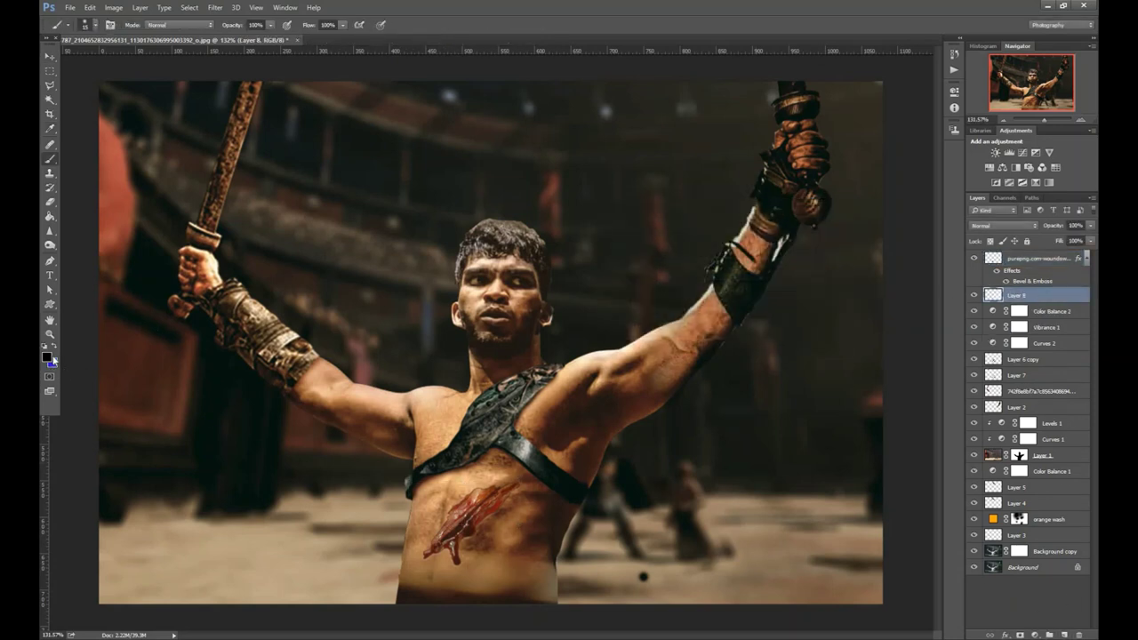
pyautogui.click(46, 357)
pyautogui.click(969, 313)
pyautogui.click(1003, 224)
pyautogui.click(982, 434)
pyautogui.rightClick(552, 525)
pyautogui.moveTo(494, 494); pyautogui.dragTo(517, 478)
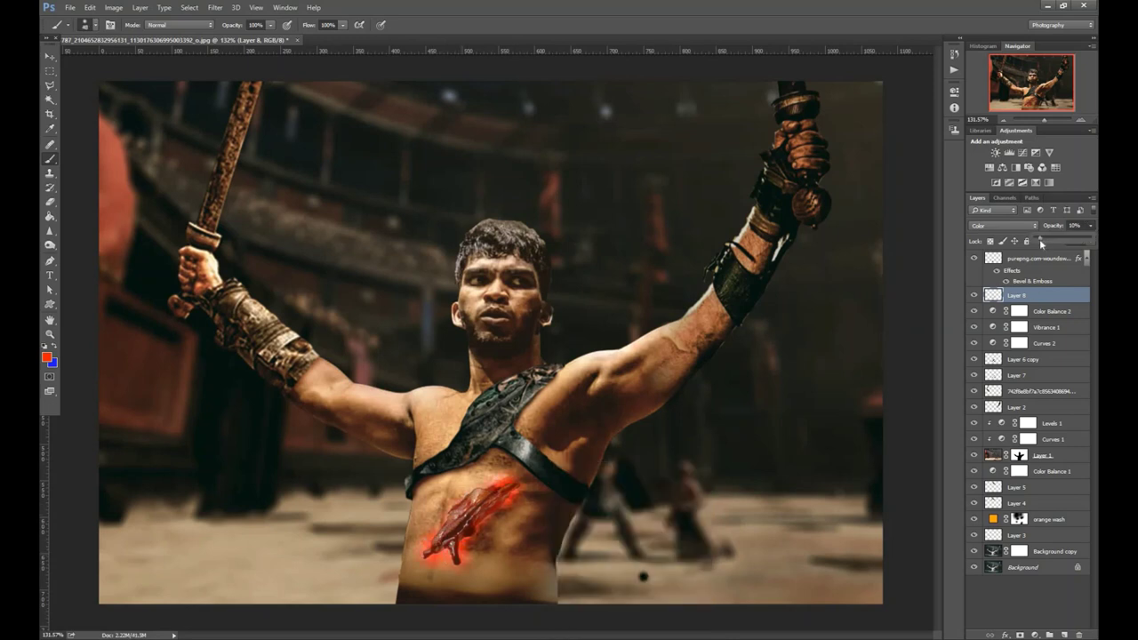
# - Add Layer 9 in Darken blend mode with dark red as the paint colour
pyautogui.click(1064, 634)
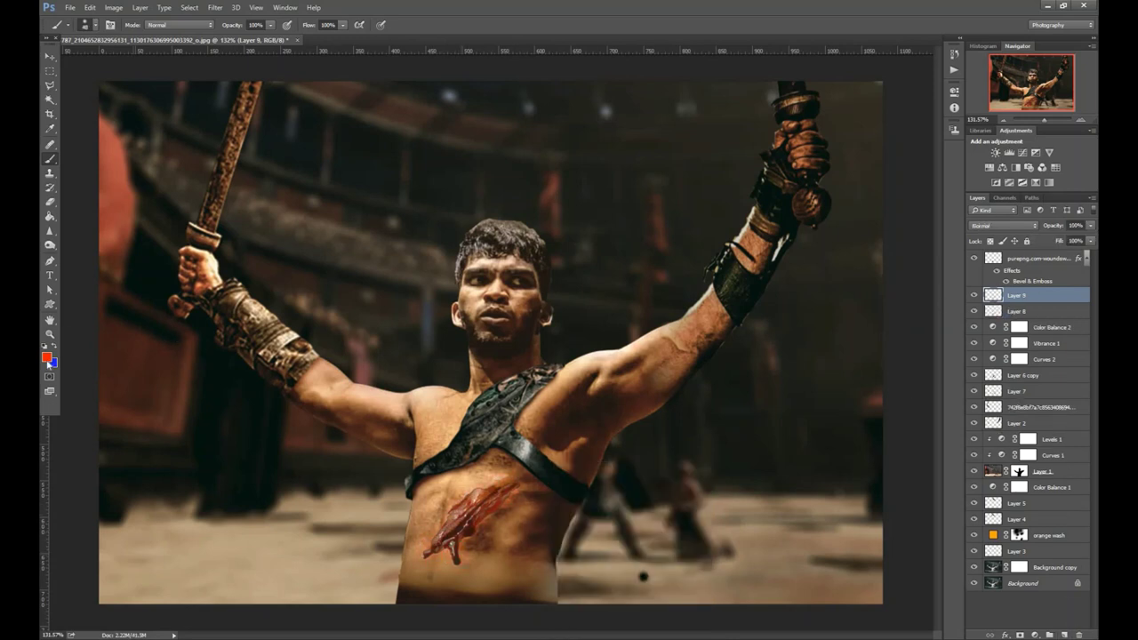
pyautogui.click(47, 356)
pyautogui.click(974, 307)
pyautogui.click(1003, 225)
pyautogui.click(982, 256)
pyautogui.rightClick(499, 504)
pyautogui.press('Return')
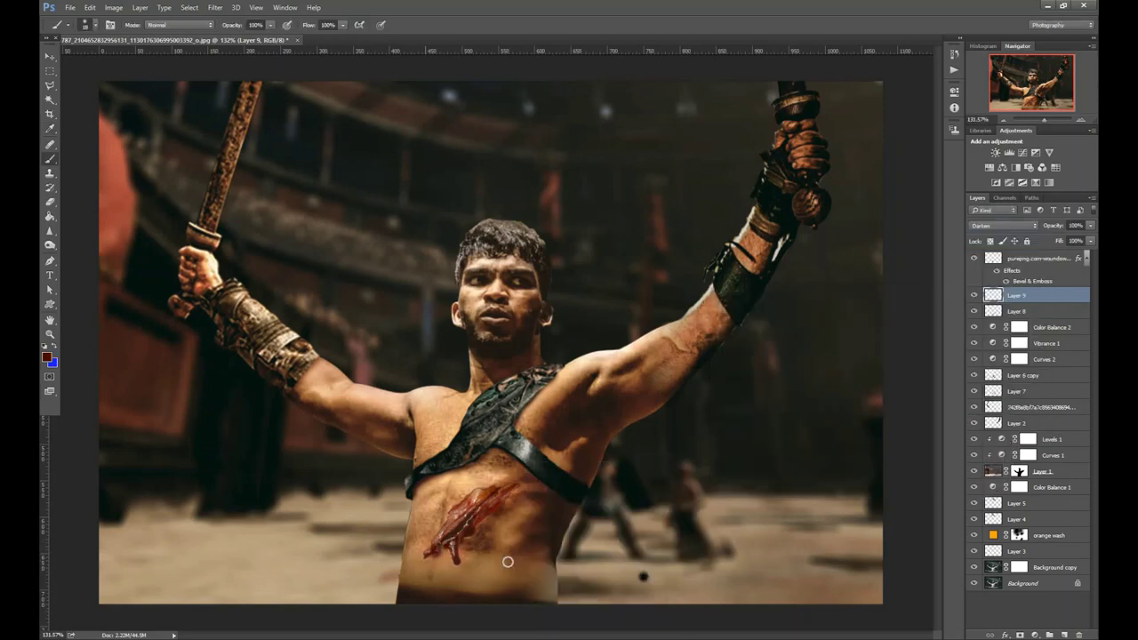
# - Smudge the wound layer's blood drips, with the smudge brush at size 20
pyautogui.press('e')
pyautogui.hotkey('alt', ']')
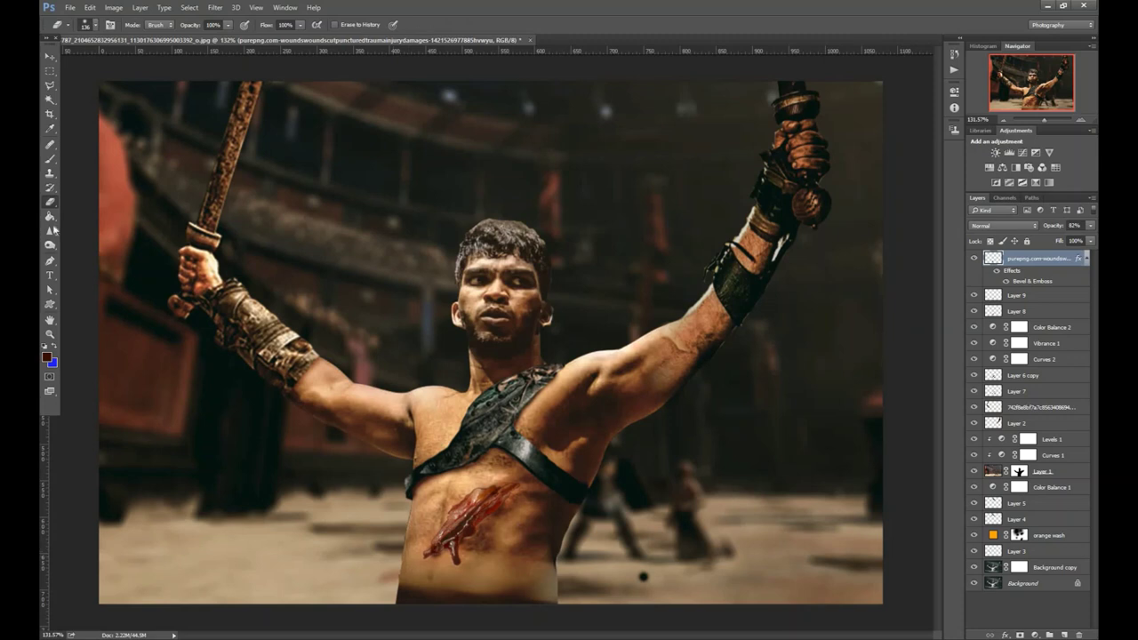
pyautogui.rightClick(51, 230)
pyautogui.click(88, 263)
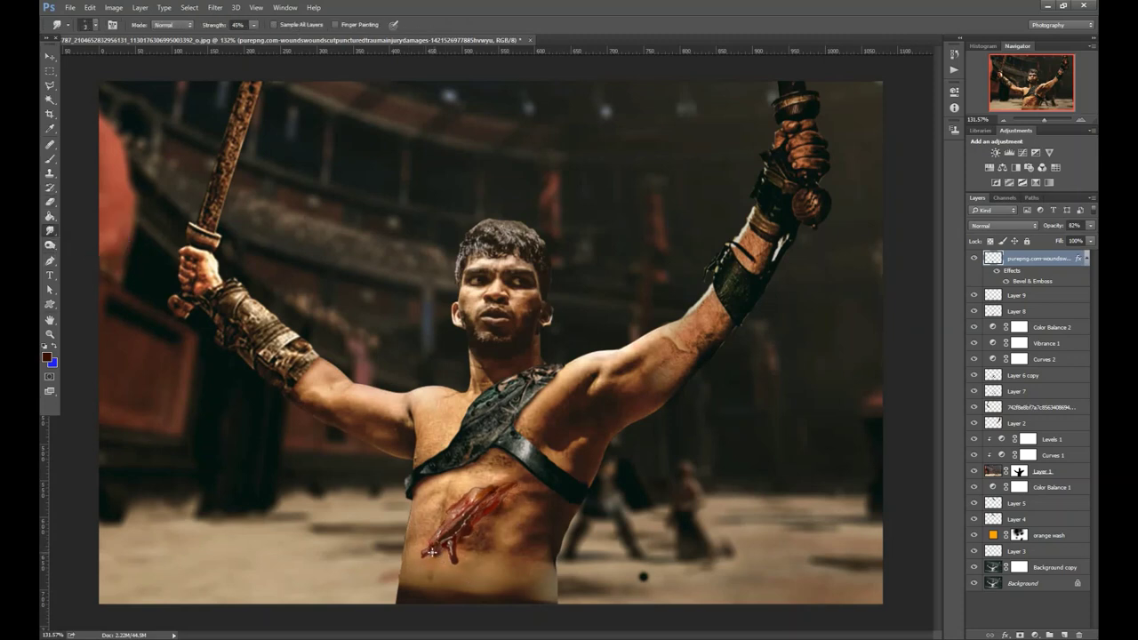
pyautogui.moveTo(432, 552); pyautogui.dragTo(399, 575)
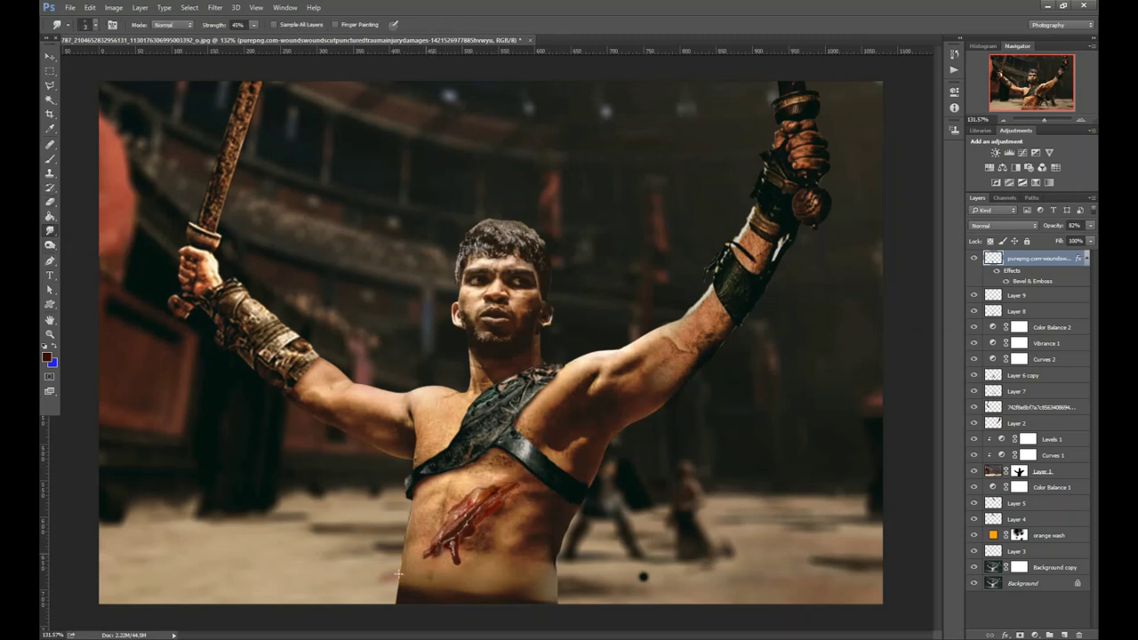
pyautogui.rightClick(517, 486)
pyautogui.press('Return')
# - Resize the eraser to trim the wound edges, then reselect the wound layer
pyautogui.press('e')
pyautogui.rightClick(547, 434)
pyautogui.press('Return')
pyautogui.rightClick(585, 421)
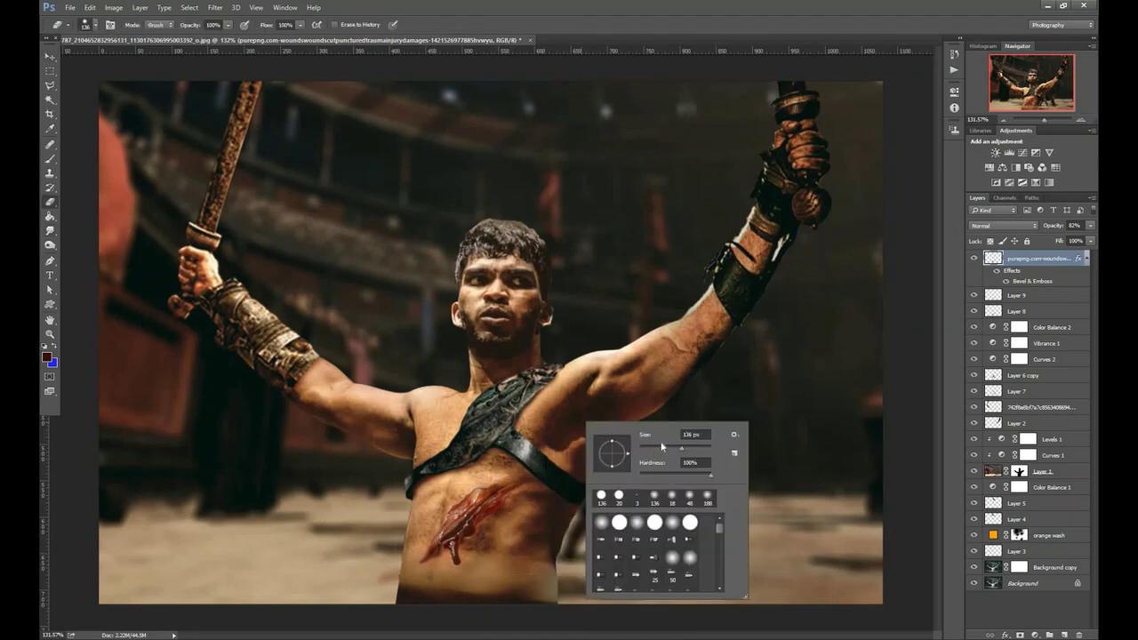
pyautogui.press('Return')
pyautogui.scroll(-2, 642, 540)
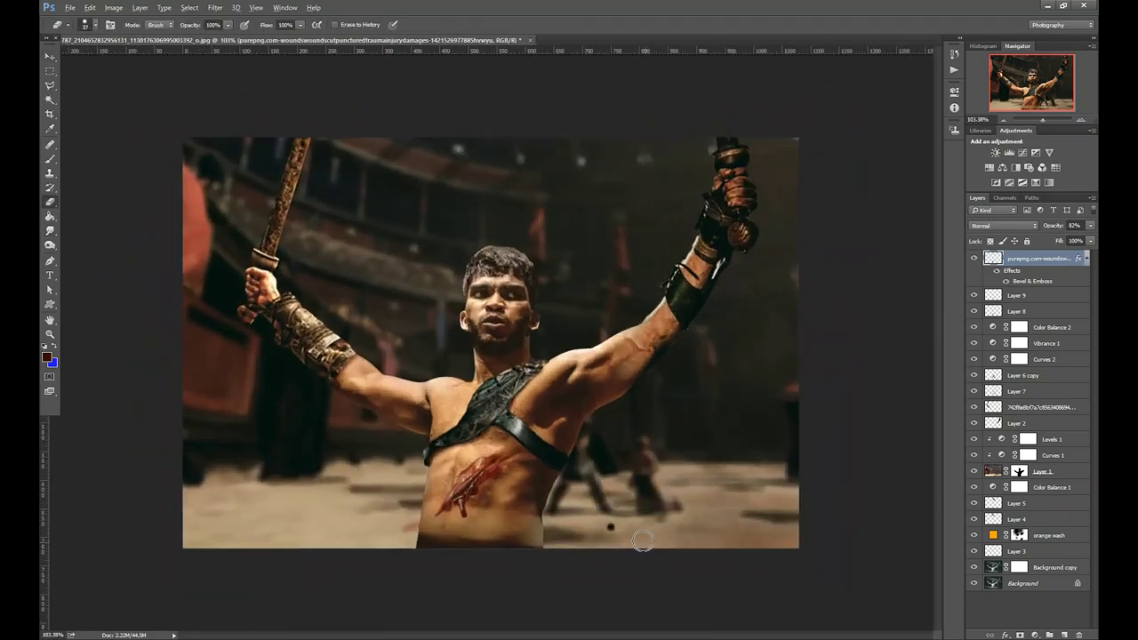
pyautogui.press('v')
pyautogui.click(993, 257)
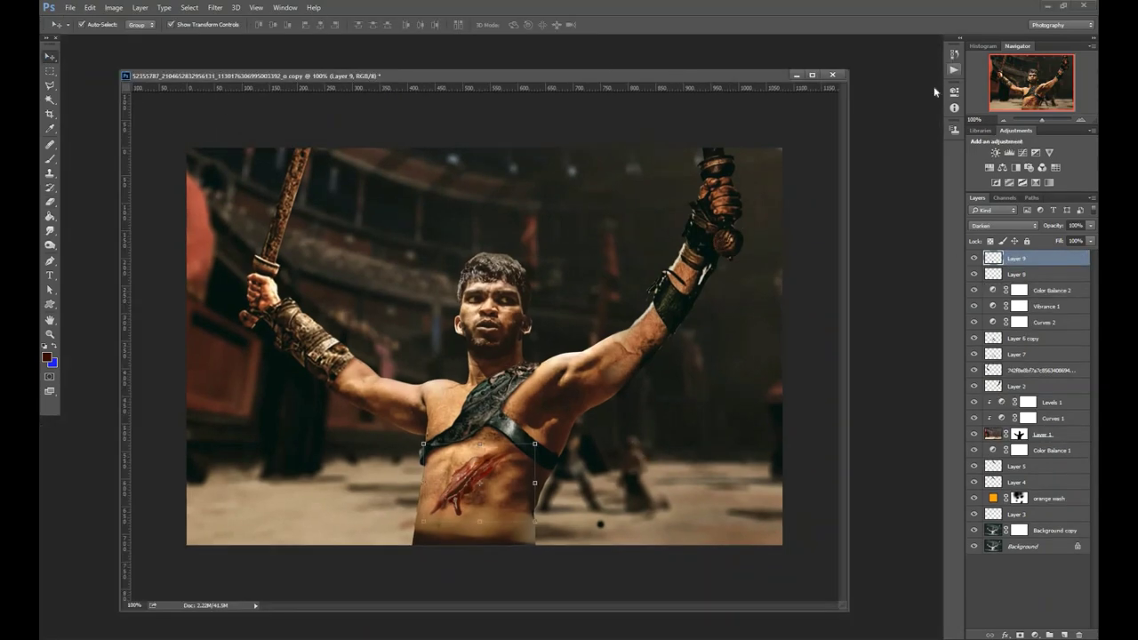
# - Flatten all layers into a single Background layer
pyautogui.click(954, 53)
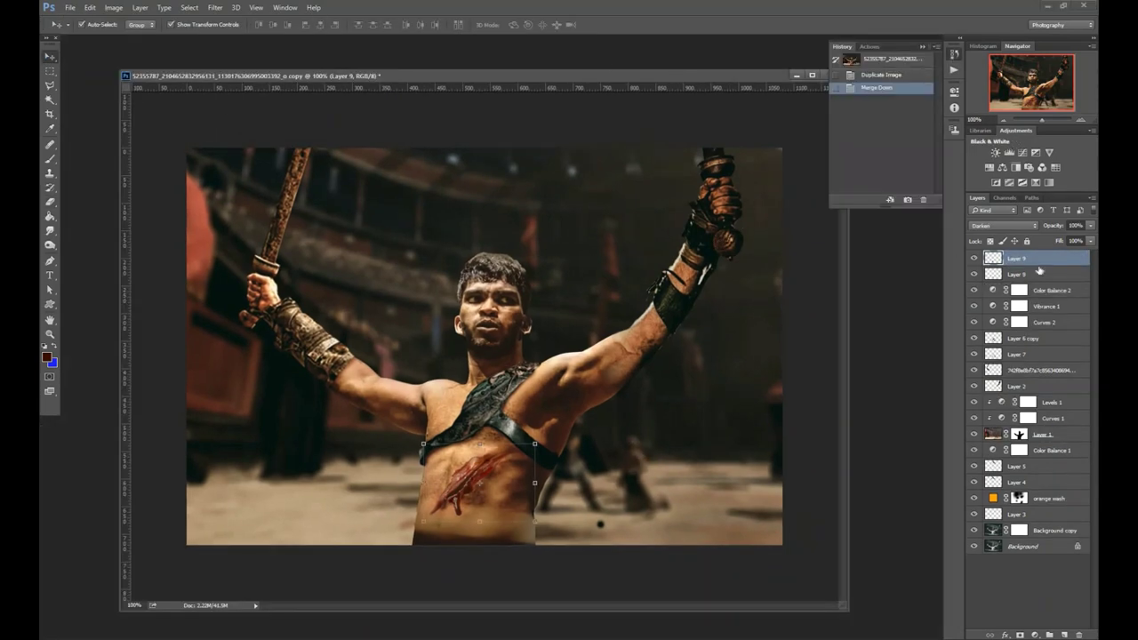
pyautogui.rightClick(1022, 257)
pyautogui.click(804, 555)
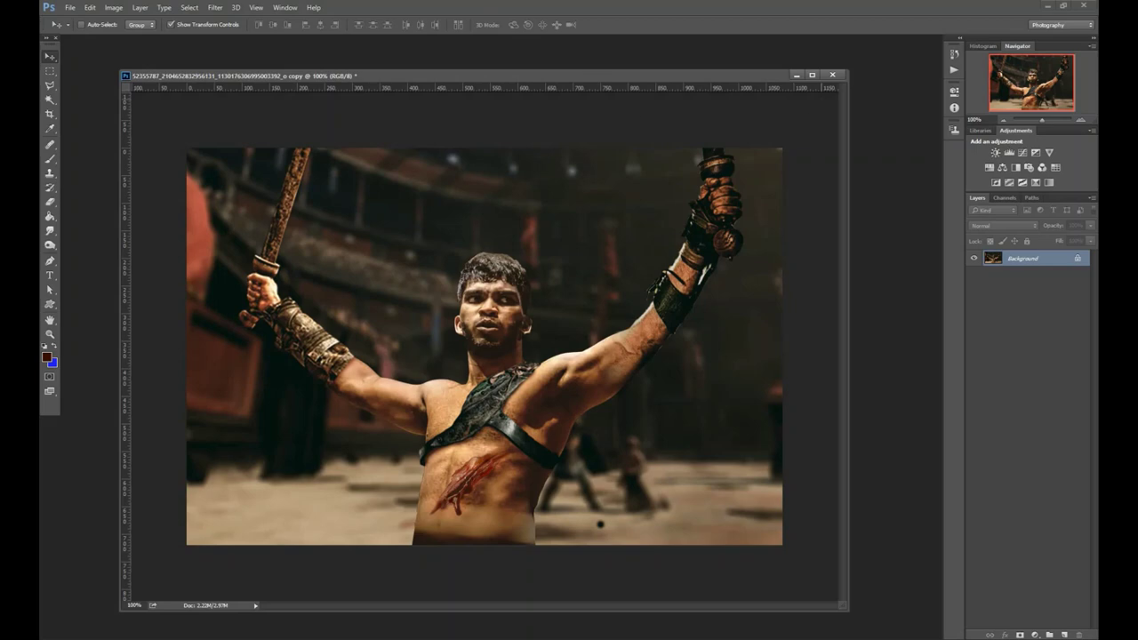
# - Apply a Camera Raw Filter with Contrast -51 and Clarity +18
pyautogui.hotkey('ctrl', 'shift', 'a')
pyautogui.moveTo(982, 373)
pyautogui.mouseDown()
pyautogui.moveTo(1012, 373)
pyautogui.moveTo(952, 391)
pyautogui.moveTo(973, 425)
pyautogui.mouseUp()
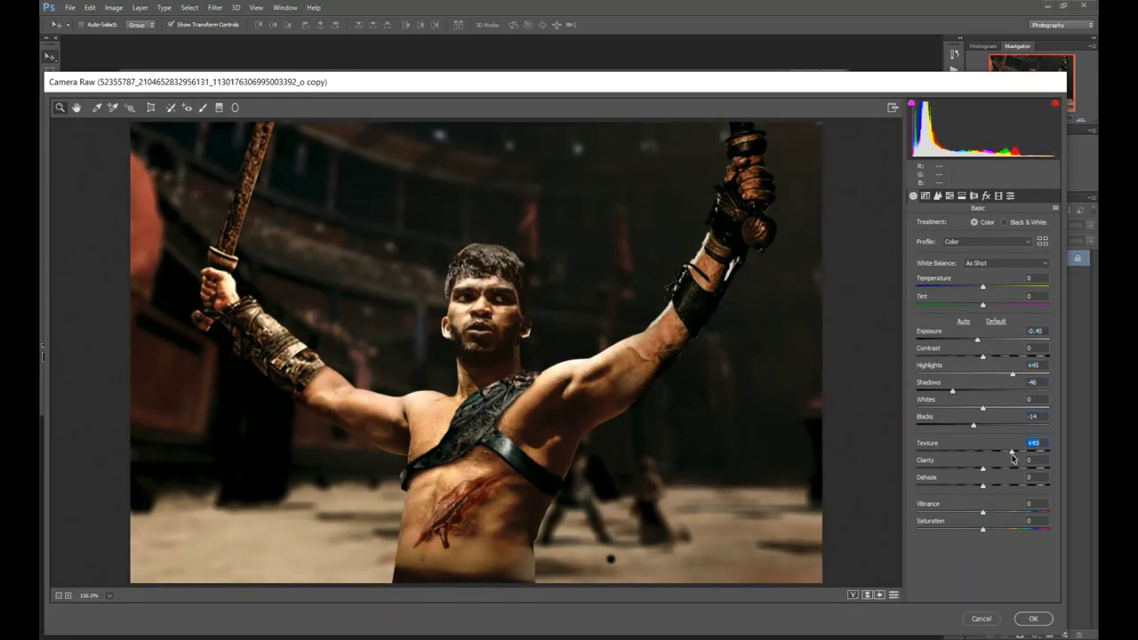
pyautogui.moveTo(984, 469); pyautogui.dragTo(994, 468)
pyautogui.moveTo(982, 356); pyautogui.dragTo(948, 355)
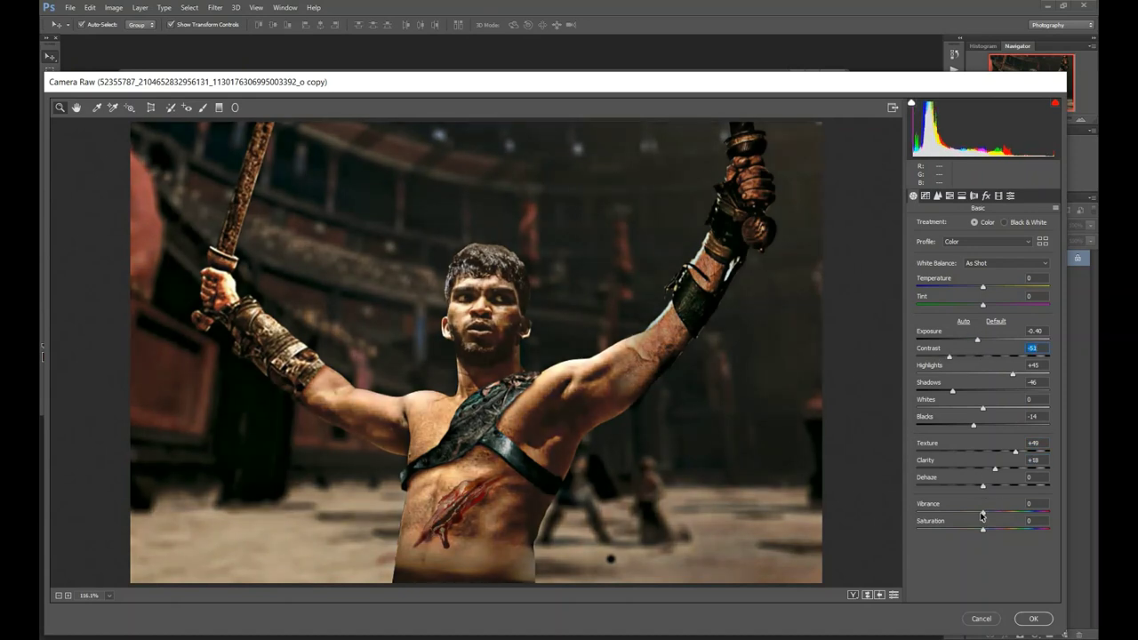
# - Set luminance noise reduction to 16, tweak tone-curve sliders, and apply Camera Raw
pyautogui.click(937, 195)
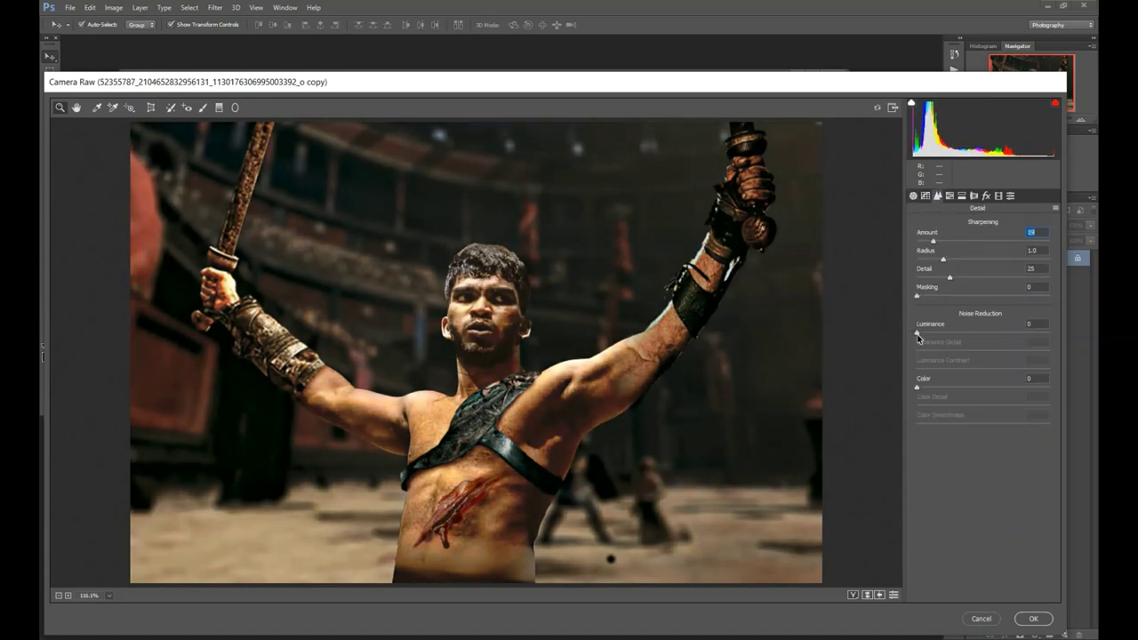
pyautogui.moveTo(918, 334); pyautogui.dragTo(938, 334)
pyautogui.click(925, 196)
pyautogui.moveTo(982, 396); pyautogui.dragTo(984, 397)
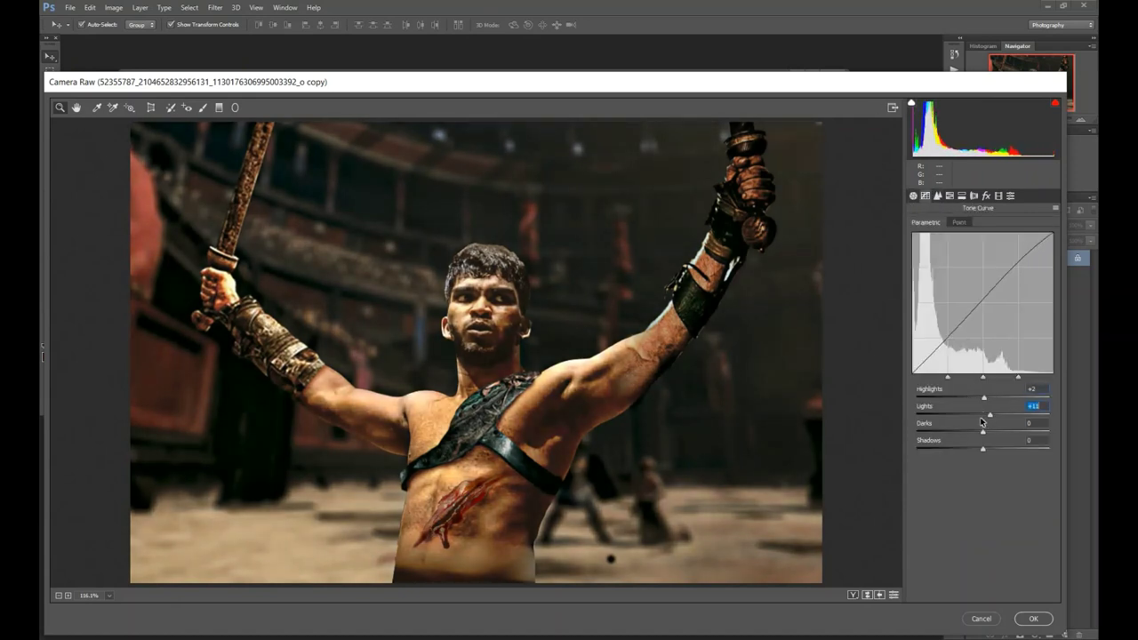
pyautogui.moveTo(982, 450); pyautogui.dragTo(978, 455)
pyautogui.click(1033, 618)
# - Dodge the hair on top of the head to brighten it
pyautogui.hotkey('ctrl', '0')
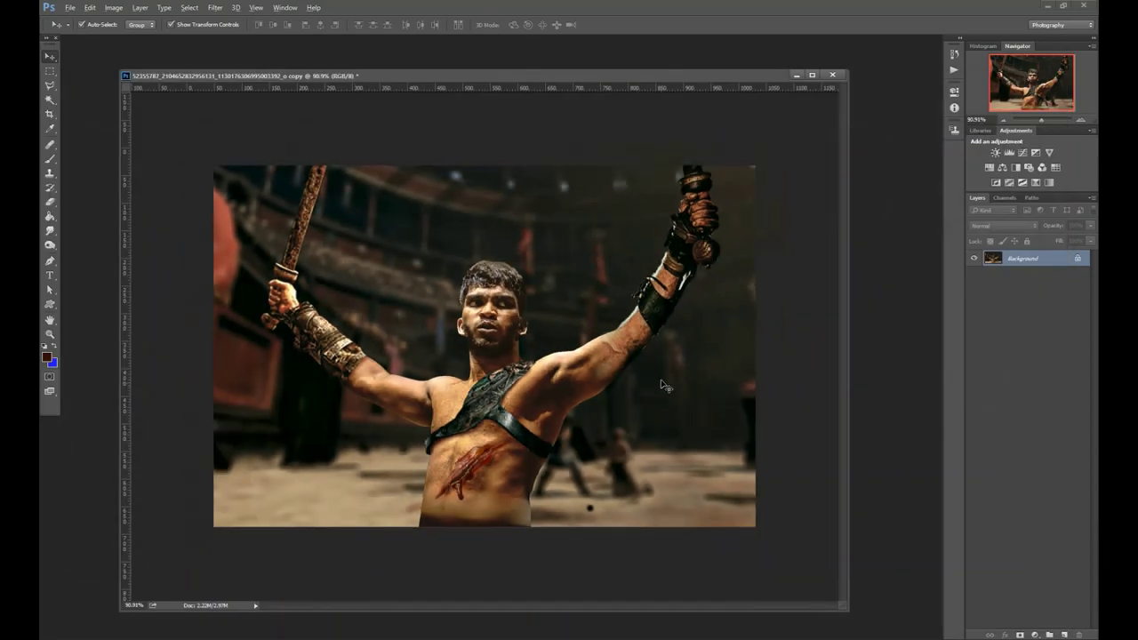
pyautogui.press('o')
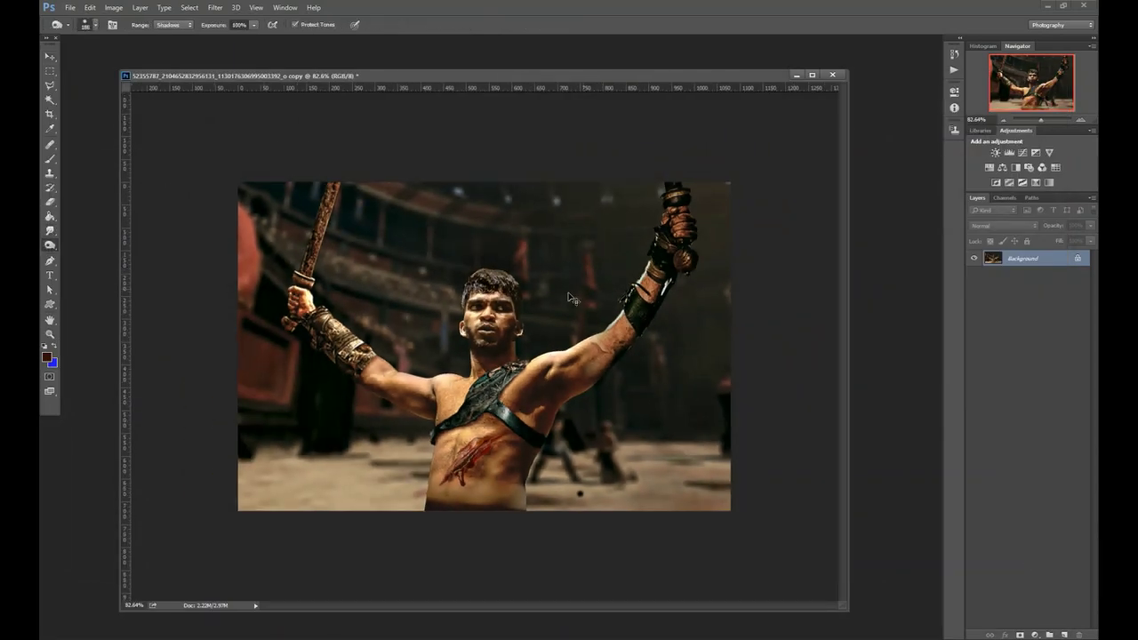
pyautogui.rightClick(569, 294)
pyautogui.click(173, 24)
pyautogui.moveTo(487, 282); pyautogui.dragTo(515, 283)
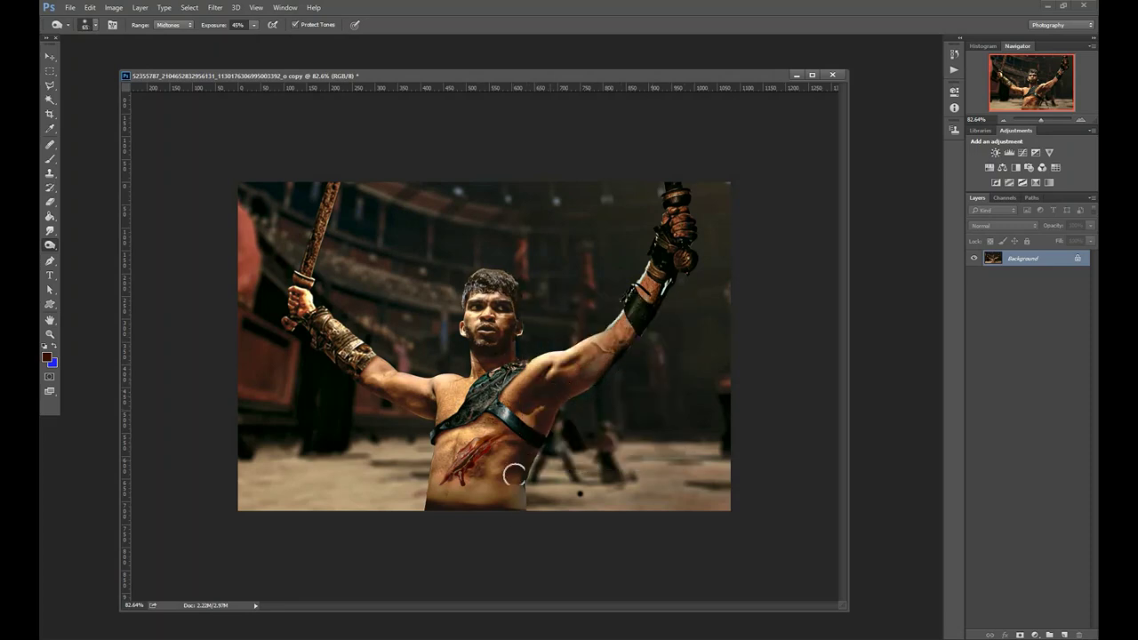
# - Duplicate Background, add a layer mask, and darken the copy with Curves
pyautogui.moveTo(1022, 257); pyautogui.dragTo(1064, 635)
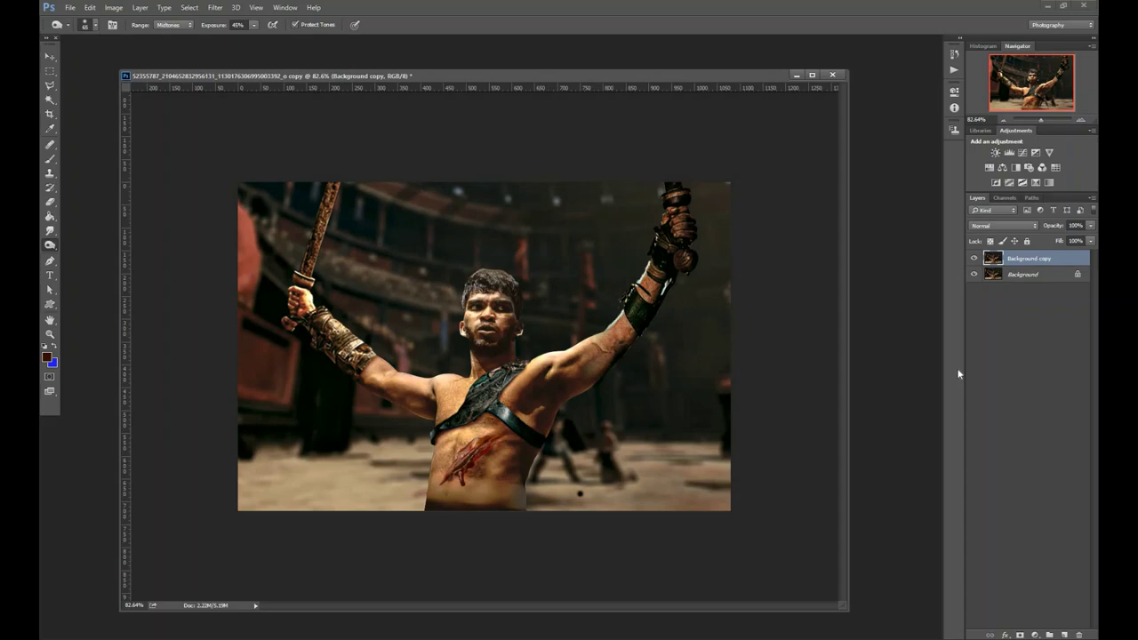
pyautogui.click(1019, 635)
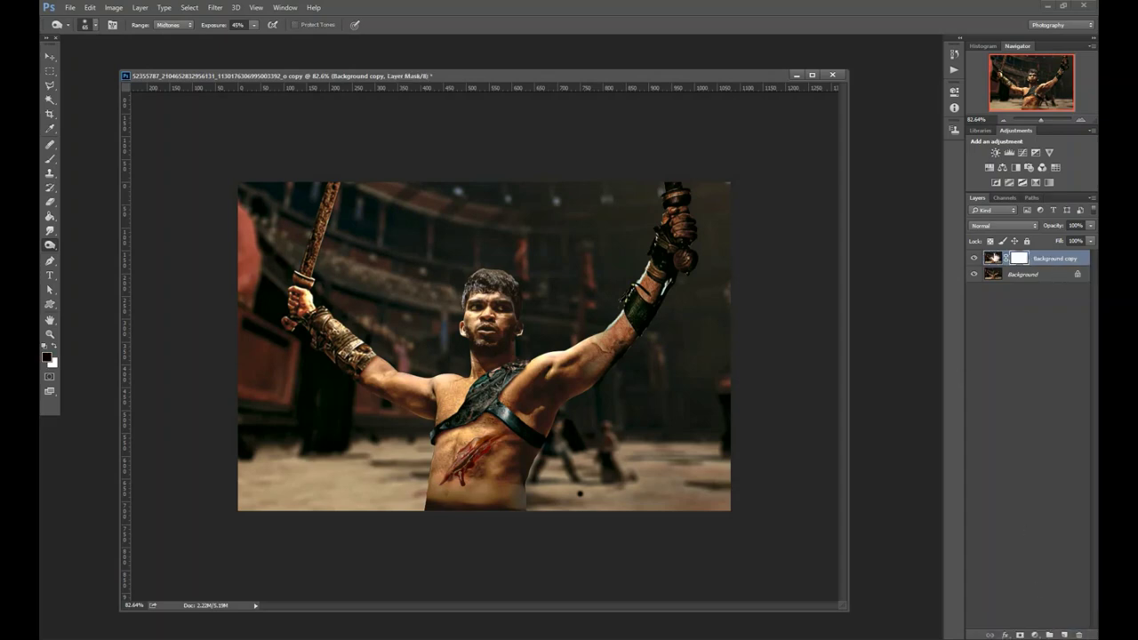
pyautogui.hotkey('ctrl', 'm')
pyautogui.moveTo(750, 365); pyautogui.dragTo(754, 373)
pyautogui.press('Return')
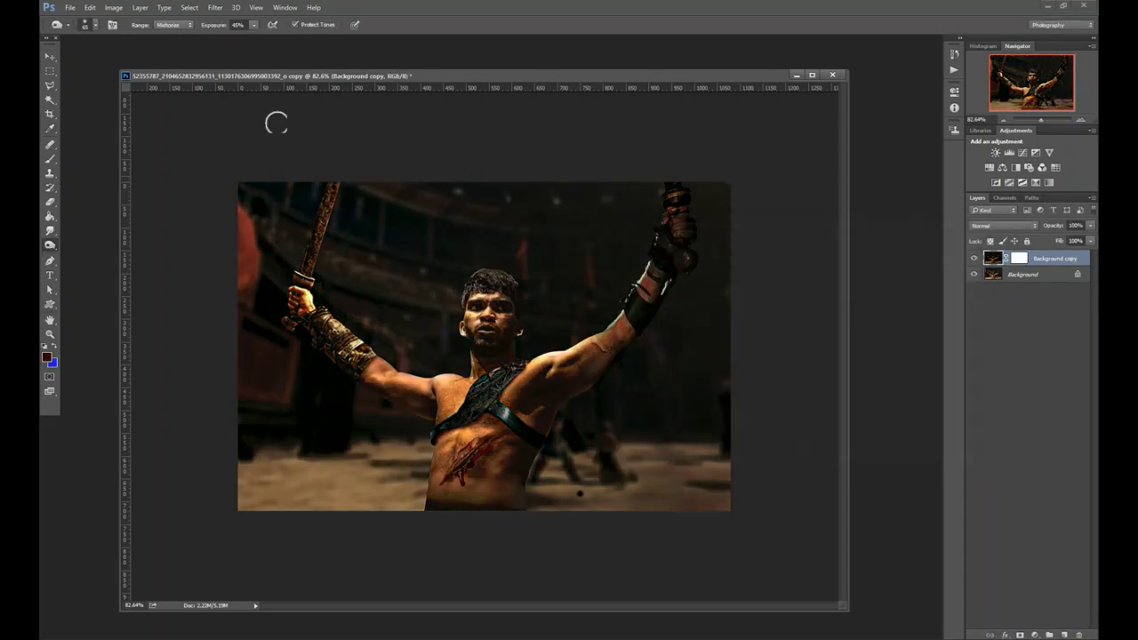
pyautogui.click(50, 86)
# - Draw a diagonal Polygonal Lasso selection across the gladiator
pyautogui.click(187, 253)
pyautogui.click(427, 534)
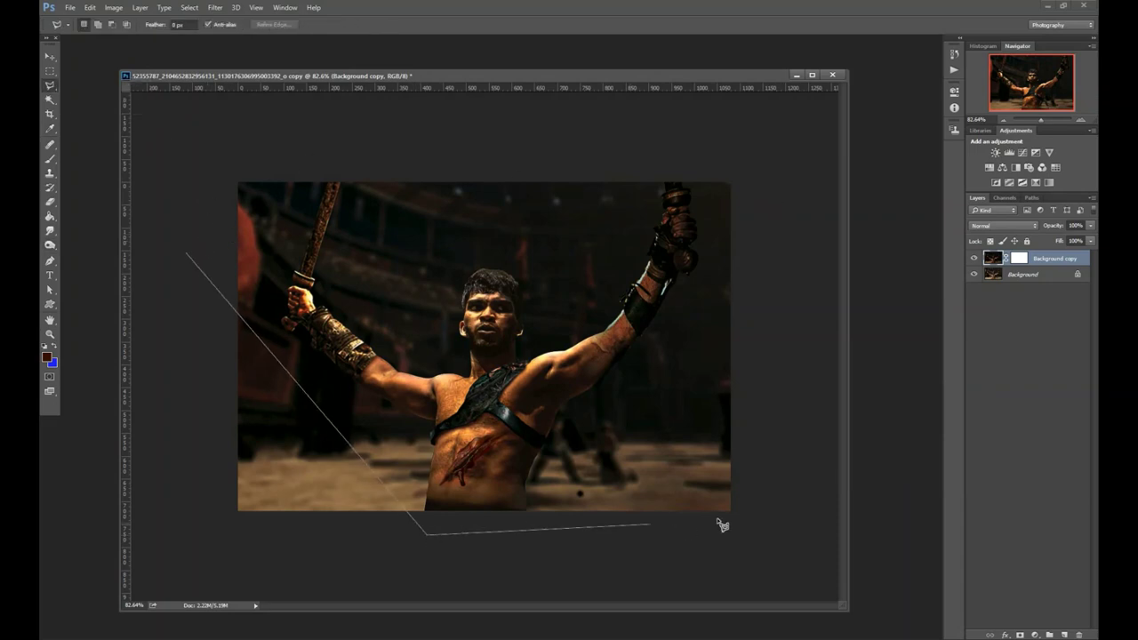
pyautogui.click(723, 523)
pyautogui.click(451, 100)
pyautogui.click(182, 133)
# - Paint black into Background copy's layer mask inside the selection with a 390 px brush
pyautogui.click(187, 254)
pyautogui.click(1019, 258)
pyautogui.press('d')
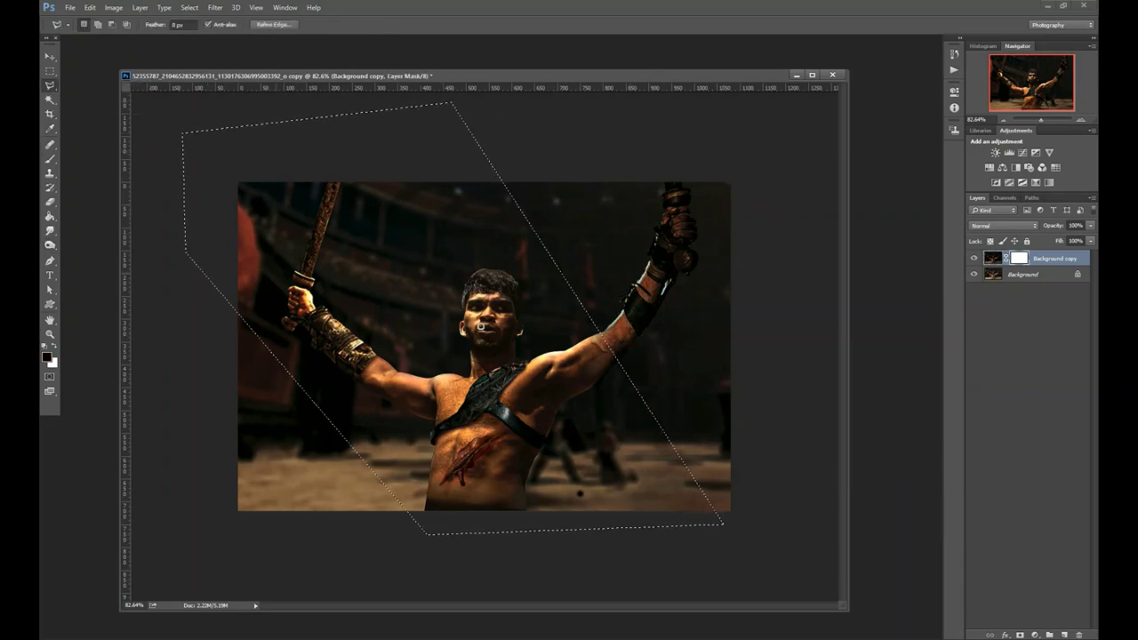
pyautogui.press('b')
pyautogui.rightClick(595, 267)
pyautogui.moveTo(458, 306); pyautogui.dragTo(524, 306)
pyautogui.moveTo(400, 267); pyautogui.dragTo(658, 480)
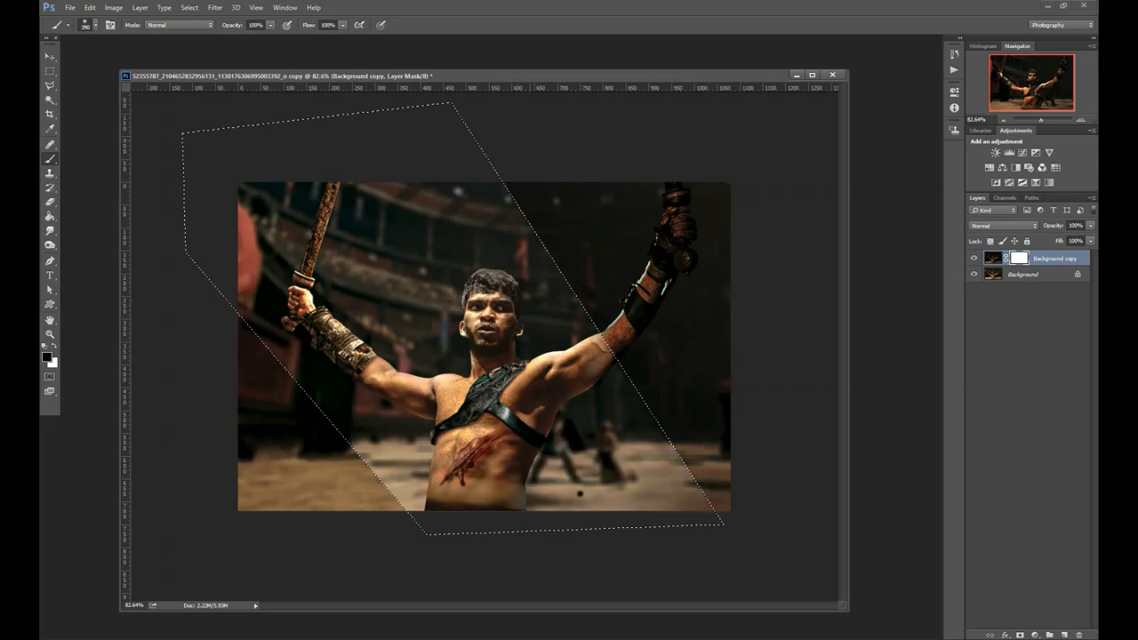
# - Deselect, then soften the diagonal mask edges with a 27 px soft brush
pyautogui.press('m')
pyautogui.hotkey('ctrl', 'd')
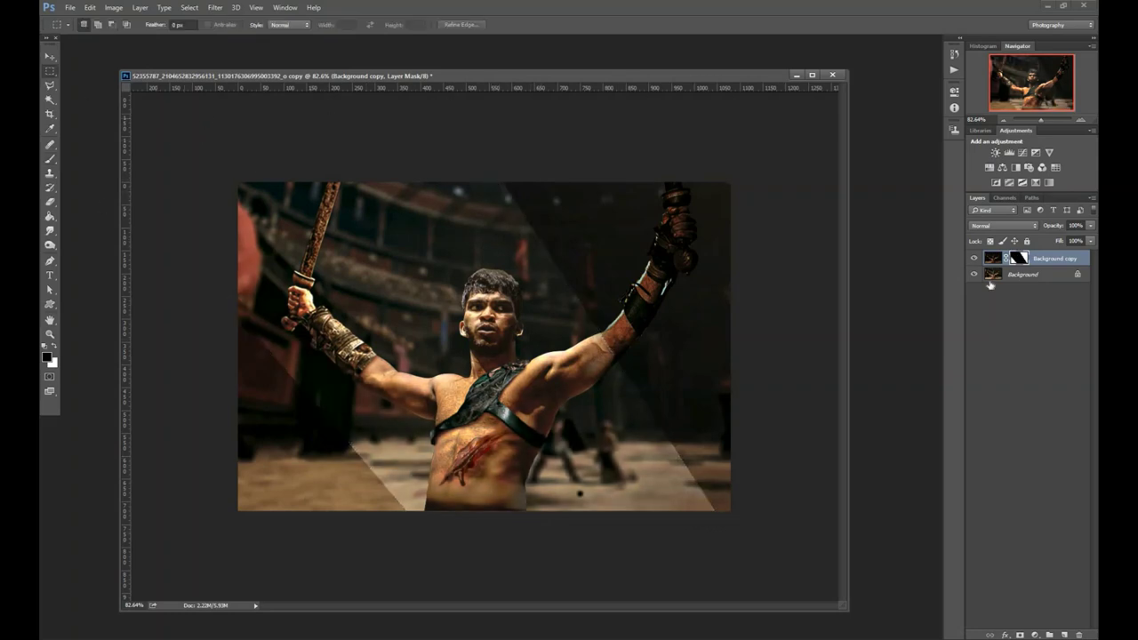
pyautogui.press('b')
pyautogui.rightClick(717, 349)
pyautogui.moveTo(742, 320); pyautogui.dragTo(723, 306)
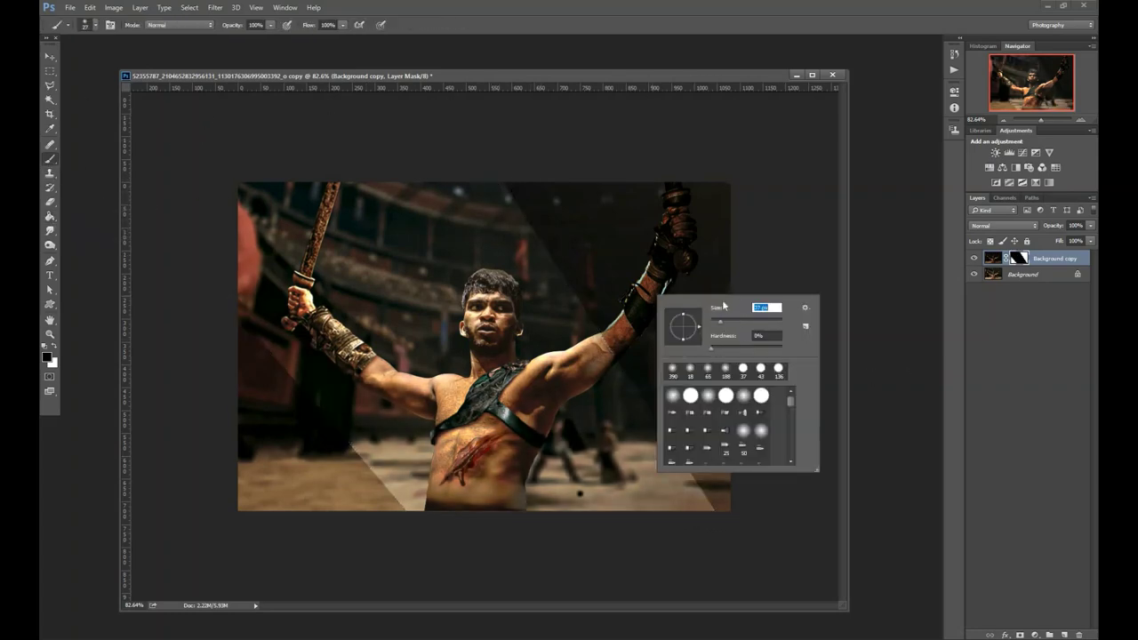
pyautogui.moveTo(504, 180); pyautogui.dragTo(711, 507)
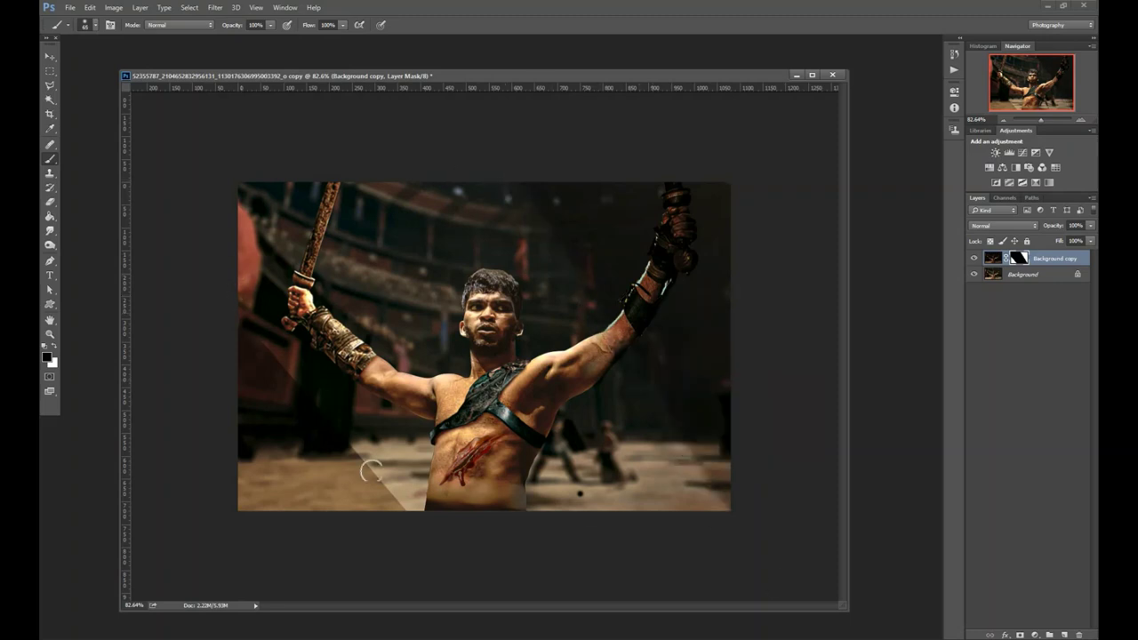
pyautogui.moveTo(380, 470); pyautogui.dragTo(400, 511)
pyautogui.moveTo(681, 457); pyautogui.dragTo(724, 511)
pyautogui.moveTo(702, 436); pyautogui.dragTo(724, 498)
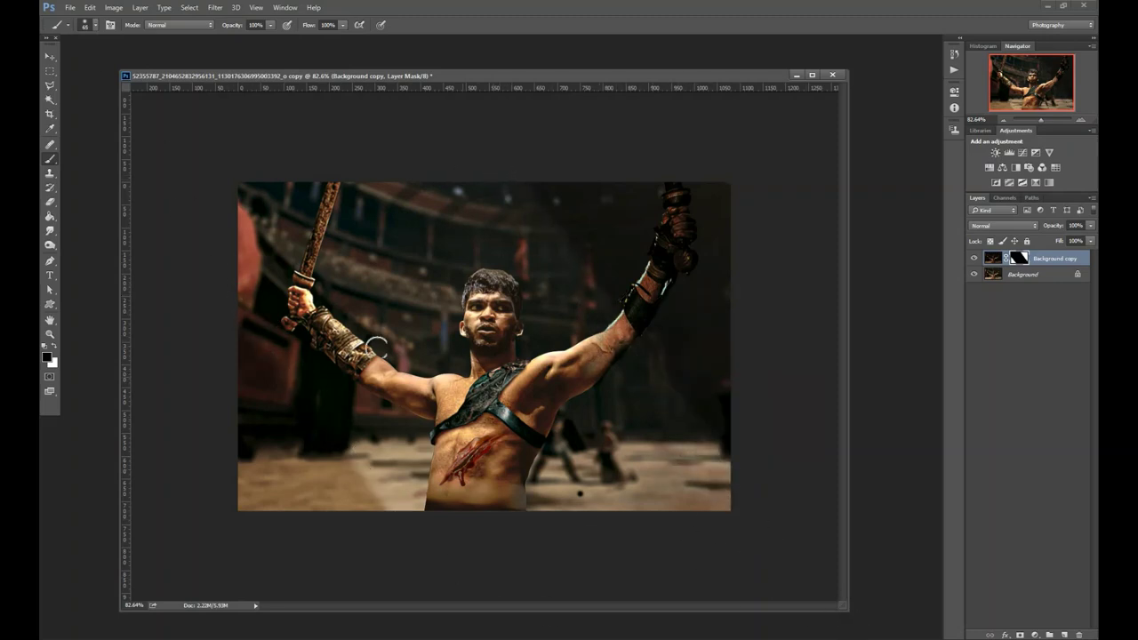
# - Set up the Dodge tool on the Background layer with Range set to Shadows
pyautogui.click(1022, 274)
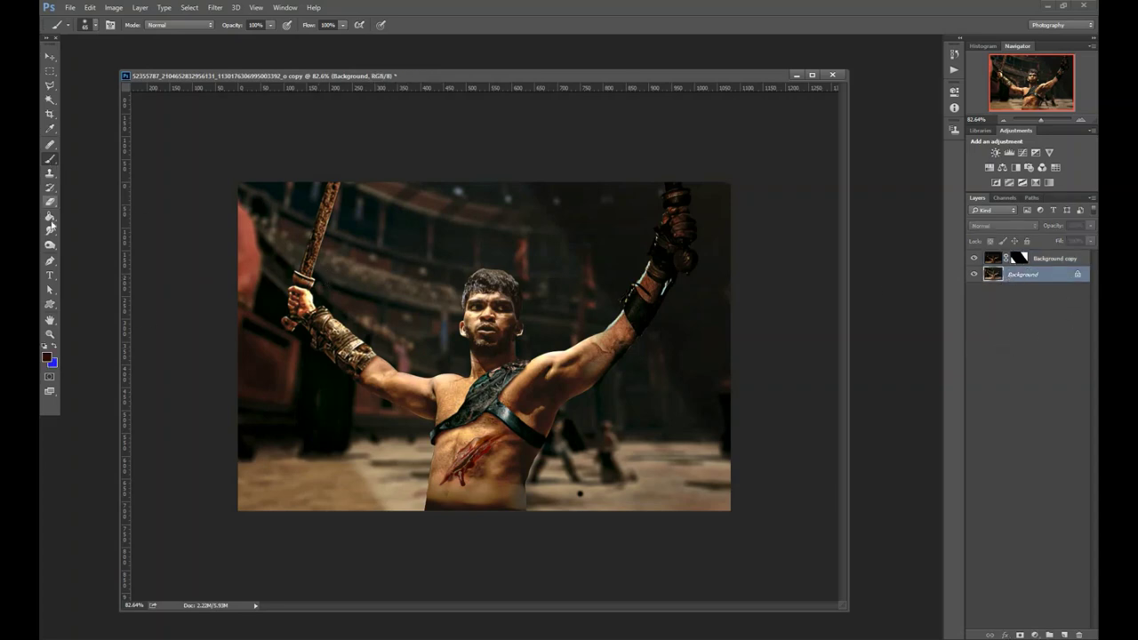
pyautogui.rightClick(50, 244)
pyautogui.click(89, 245)
pyautogui.click(169, 25)
pyautogui.click(183, 36)
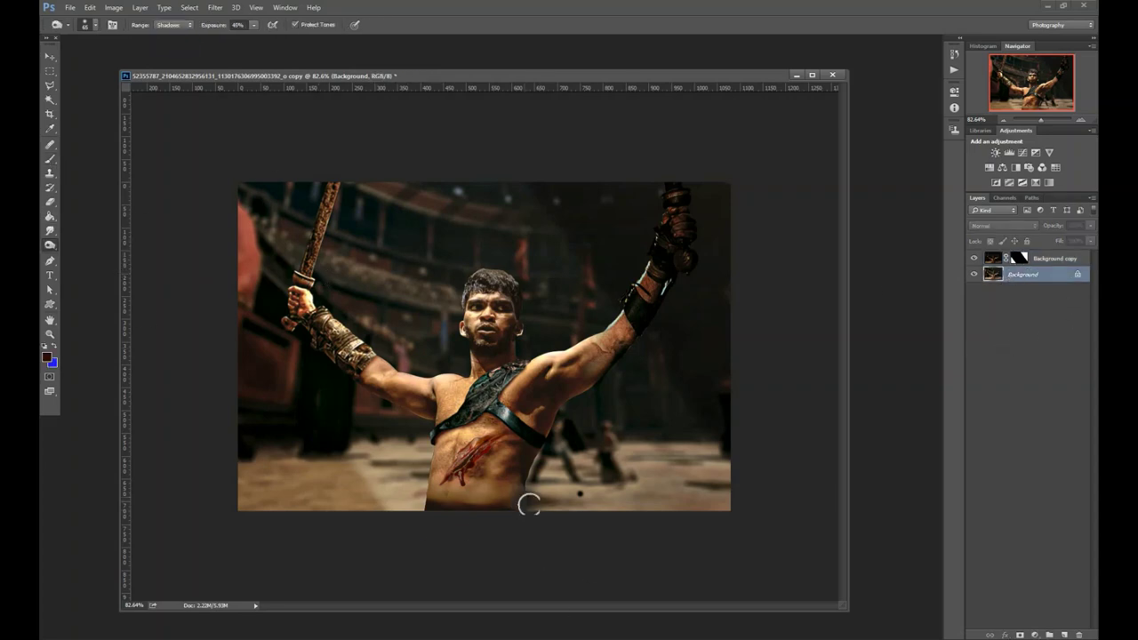
pyautogui.rightClick(587, 464)
pyautogui.press('Return')
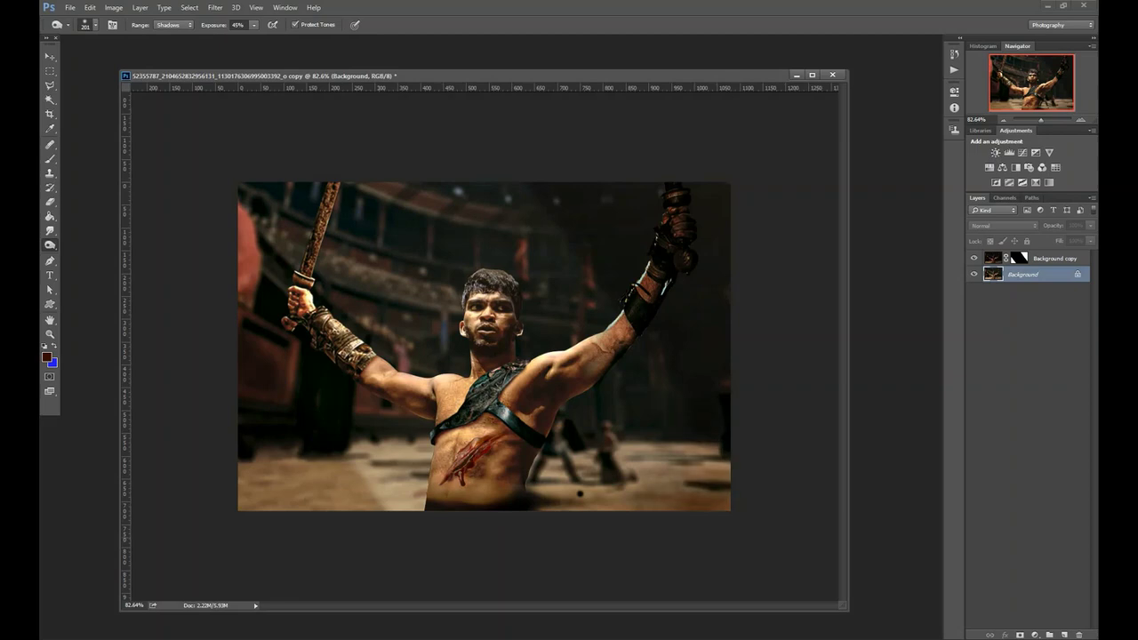
# - Add a Curves layer above Background copy, moving the white point in to brighten
pyautogui.click(1033, 260)
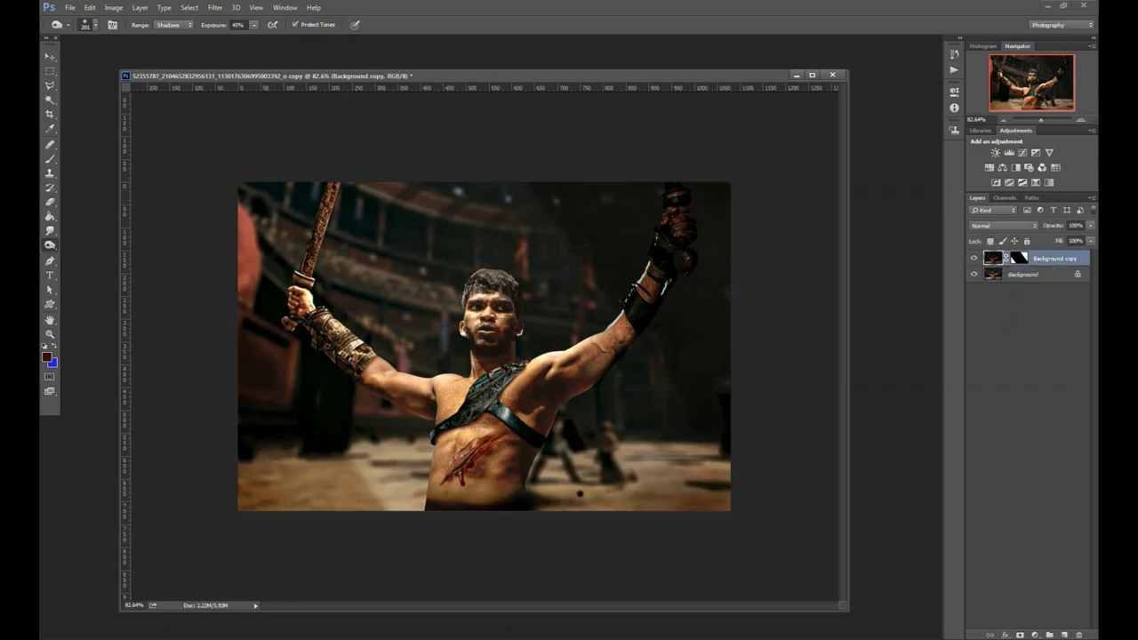
pyautogui.hotkey('ctrl', 'shift', 'alt', 'n')
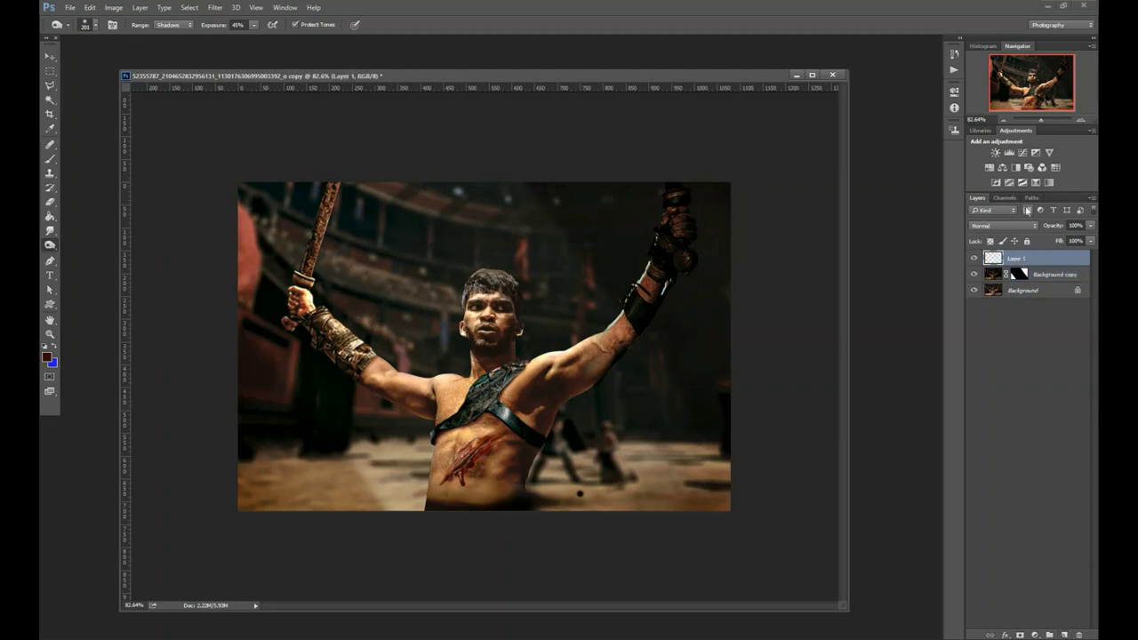
pyautogui.click(1021, 152)
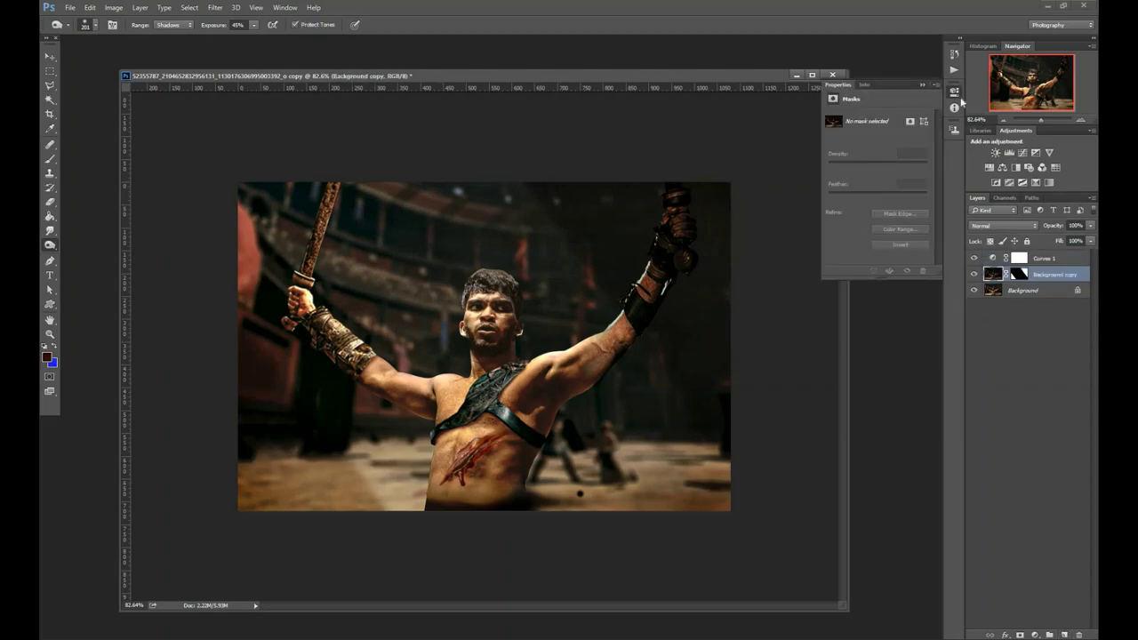
pyautogui.click(993, 257)
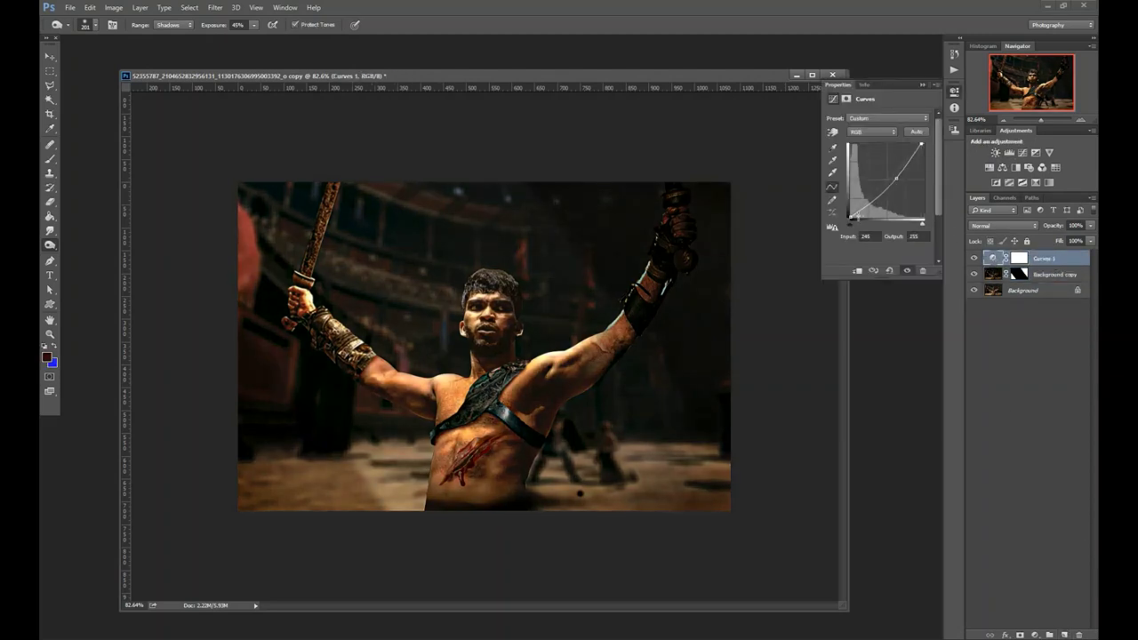
pyautogui.moveTo(924, 222); pyautogui.dragTo(918, 227)
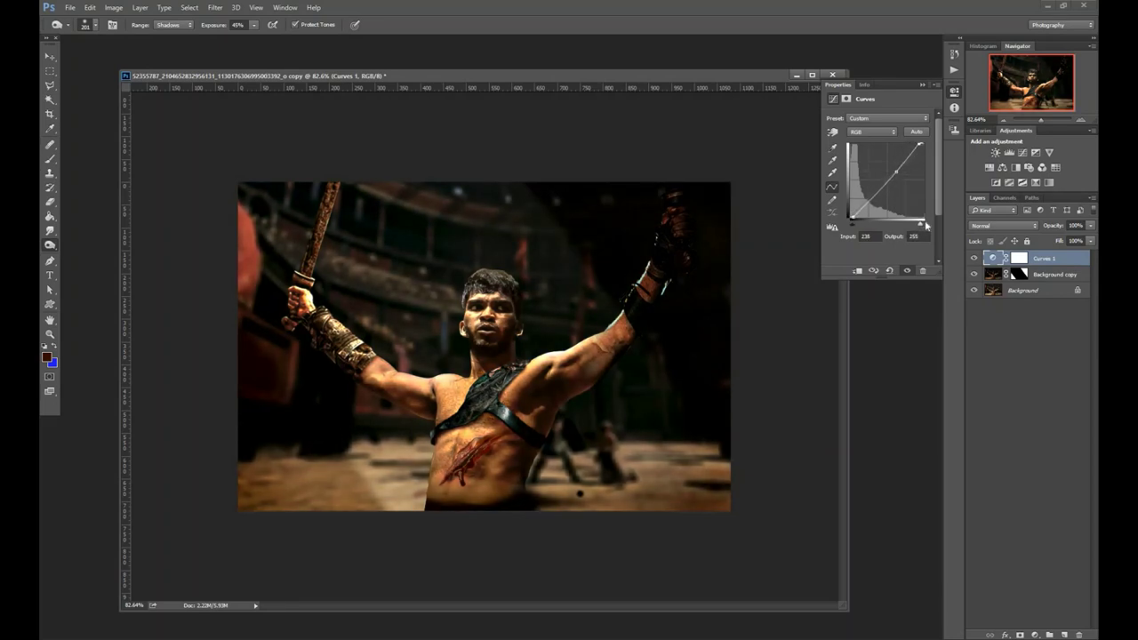
pyautogui.moveTo(852, 215); pyautogui.dragTo(847, 220)
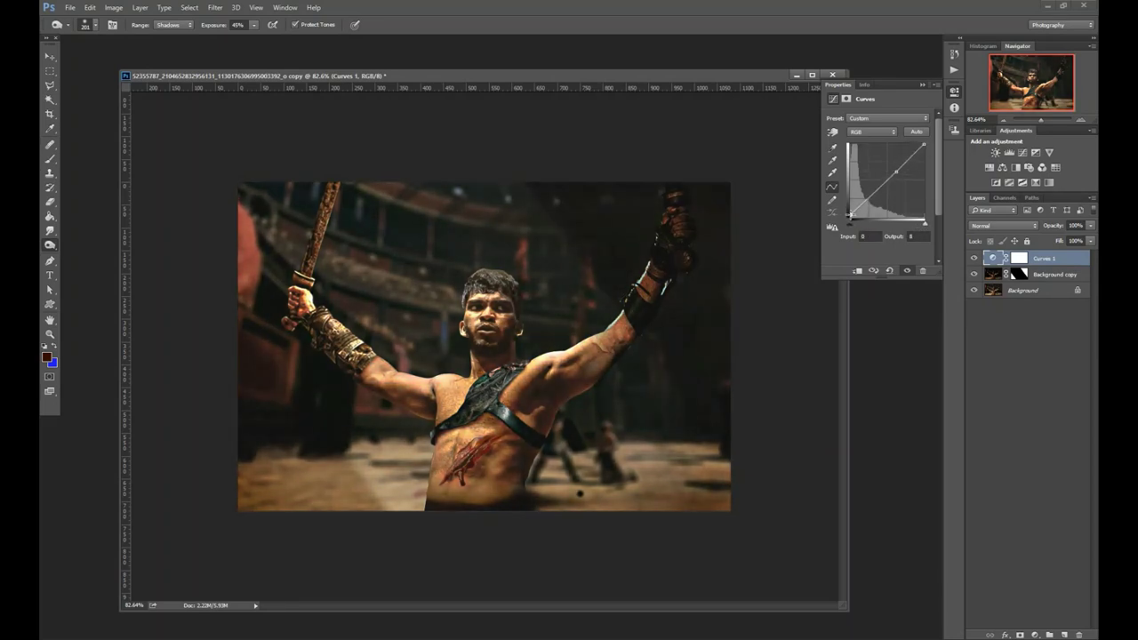
# - Add a Brightness/Contrast layer and a new empty Layer 1 on top
pyautogui.click(1026, 400)
pyautogui.click(995, 153)
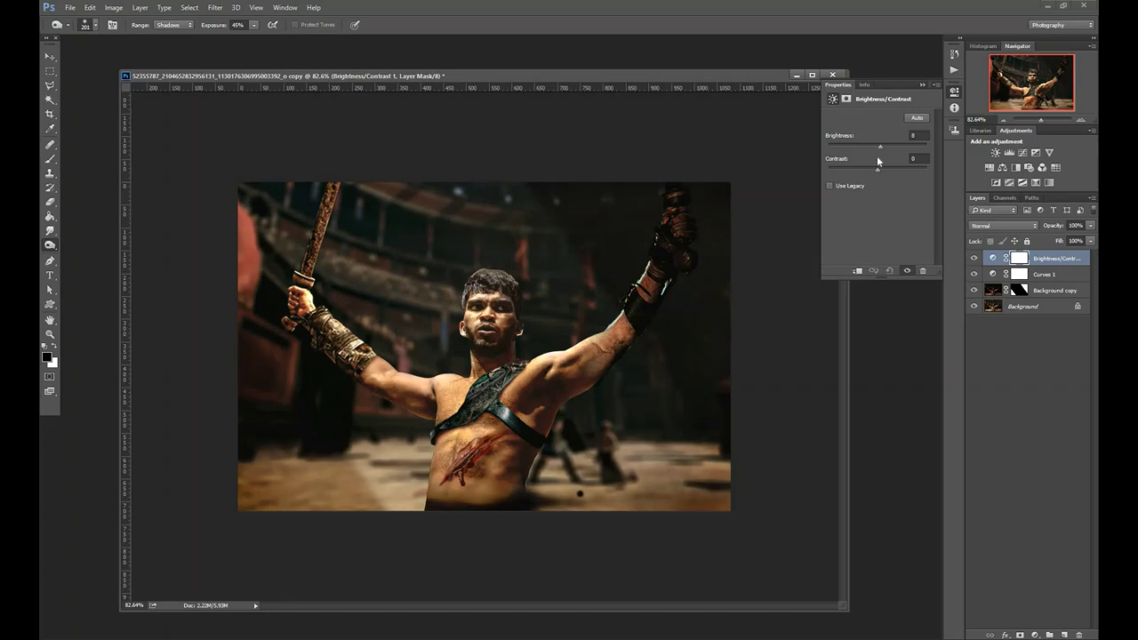
pyautogui.click(1064, 634)
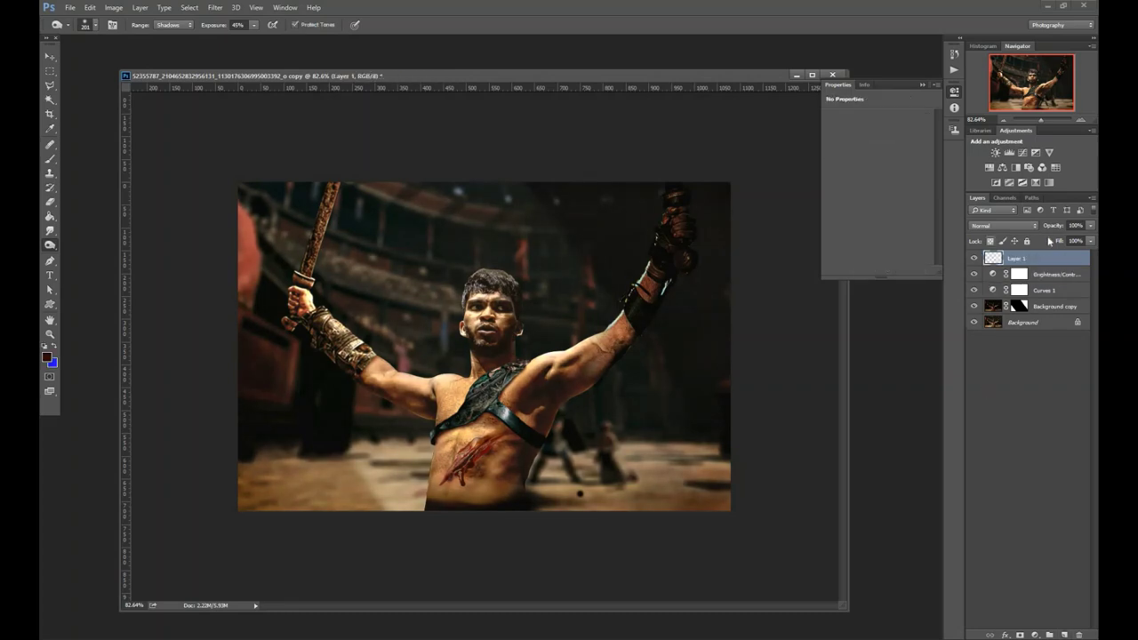
# - Add a Gradient Map with the orange preset, removing its yellow middle stop
pyautogui.click(1049, 184)
pyautogui.click(871, 120)
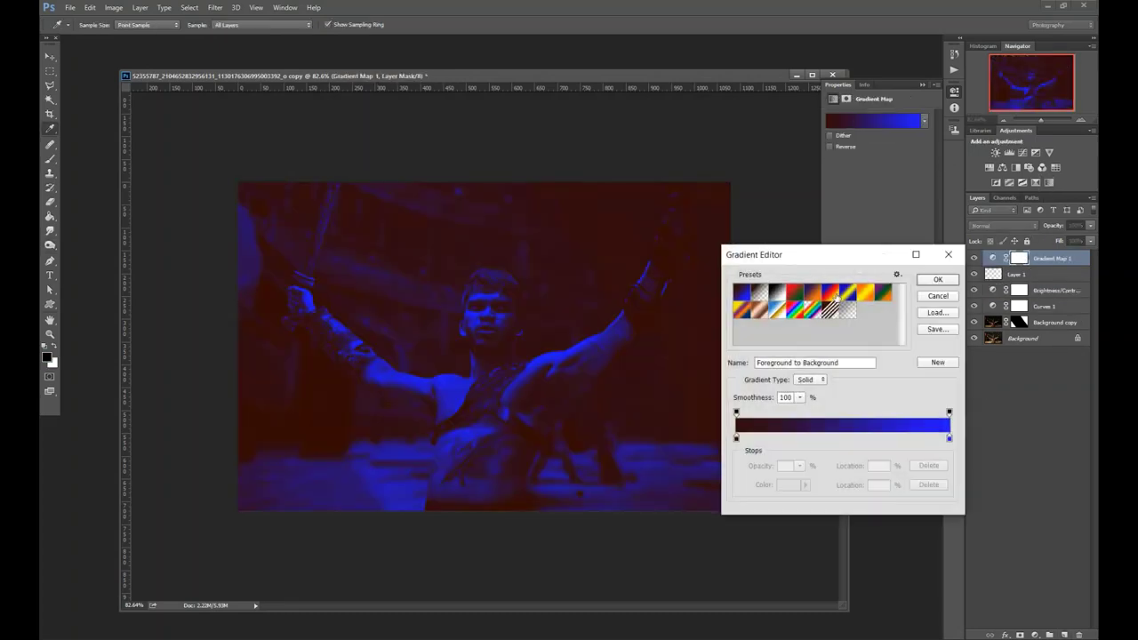
pyautogui.click(865, 293)
pyautogui.click(843, 438)
pyautogui.moveTo(842, 438); pyautogui.dragTo(840, 480)
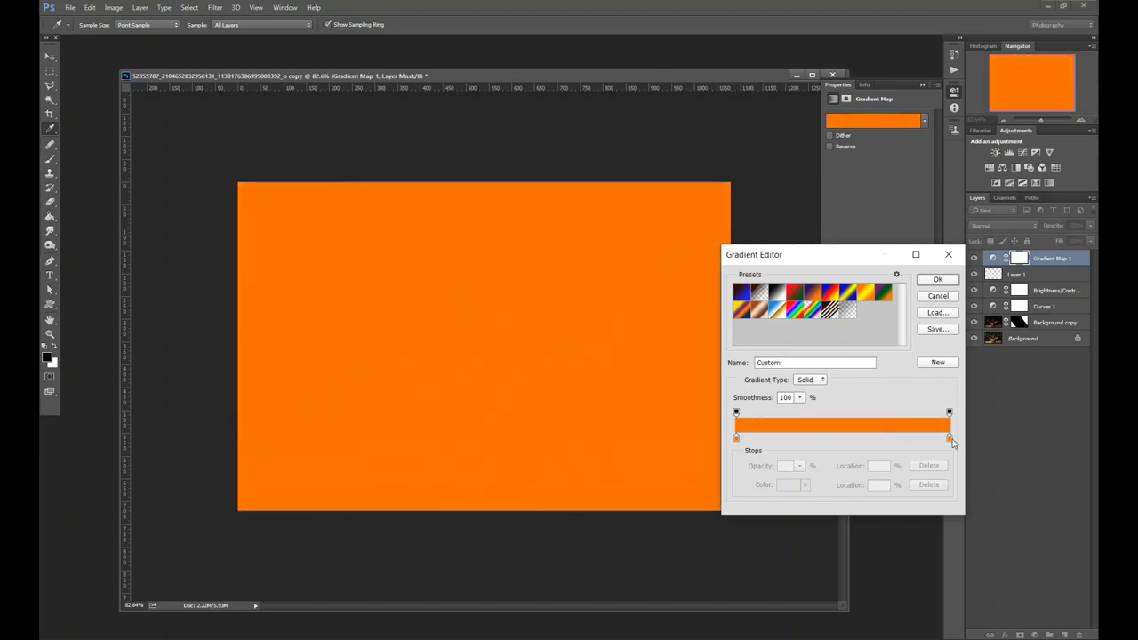
pyautogui.doubleClick(949, 437)
pyautogui.click(971, 320)
pyautogui.click(937, 279)
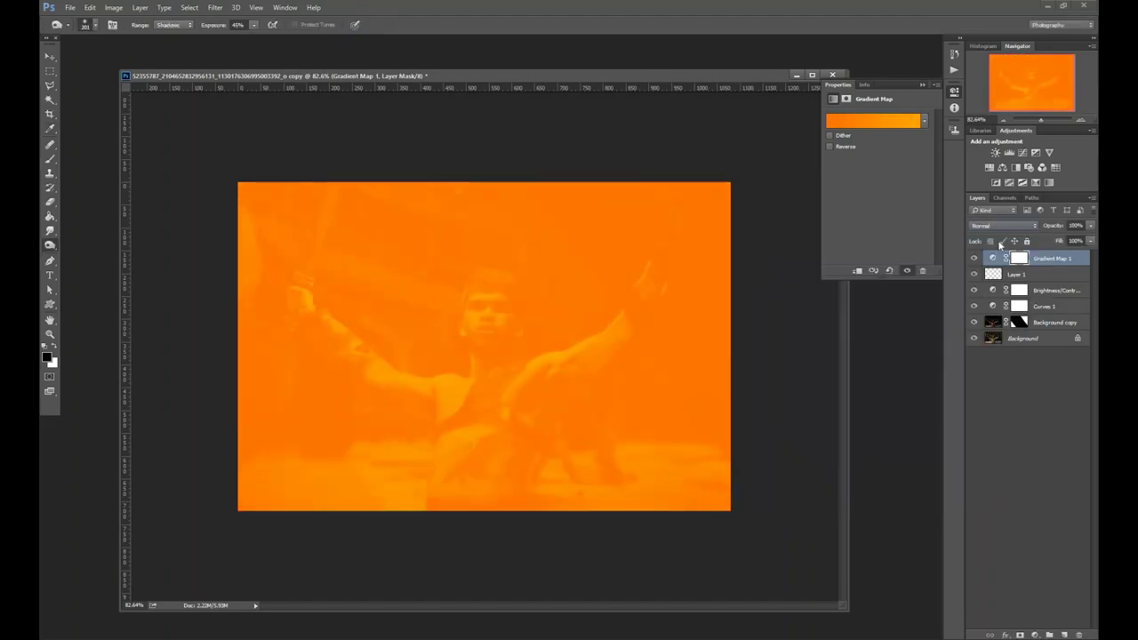
# - Try Darken blending on Gradient Map 1 and lower its opacity to 33%
pyautogui.click(1003, 225)
pyautogui.click(986, 250)
pyautogui.click(1091, 225)
pyautogui.moveTo(1085, 238); pyautogui.dragTo(1054, 241)
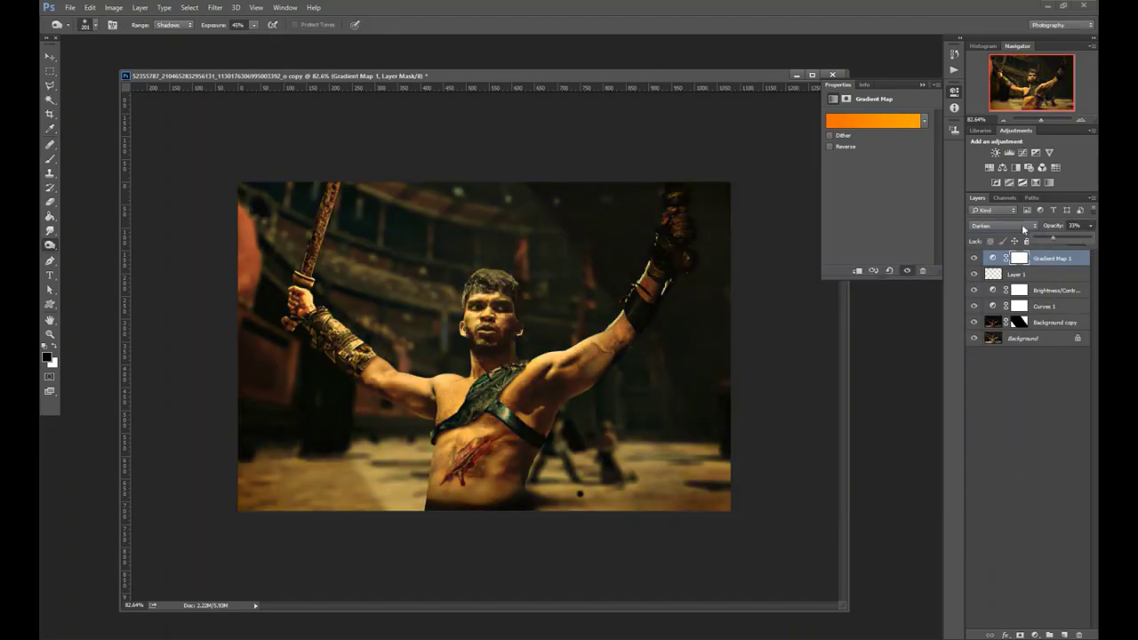
# - Compare several blend modes, settle on Overlay at about 34% opacity, then deselect
pyautogui.click(1023, 225)
pyautogui.click(1009, 383)
pyautogui.click(1007, 224)
pyautogui.click(1008, 392)
pyautogui.click(1007, 224)
pyautogui.click(1011, 418)
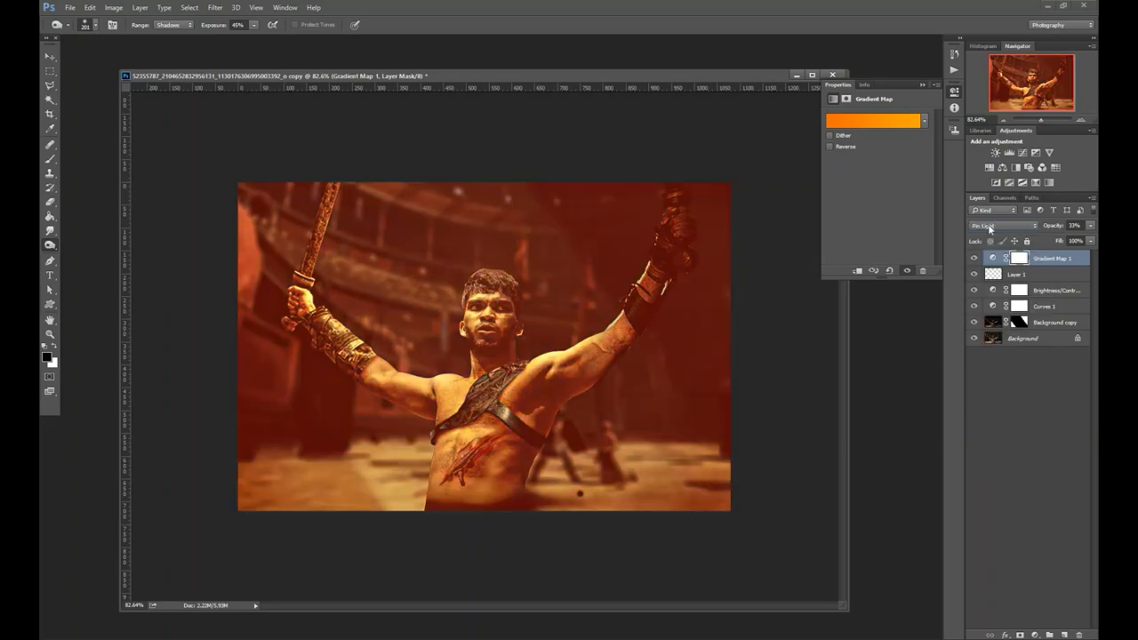
pyautogui.click(989, 225)
pyautogui.click(1010, 349)
pyautogui.click(1001, 225)
pyautogui.click(1009, 355)
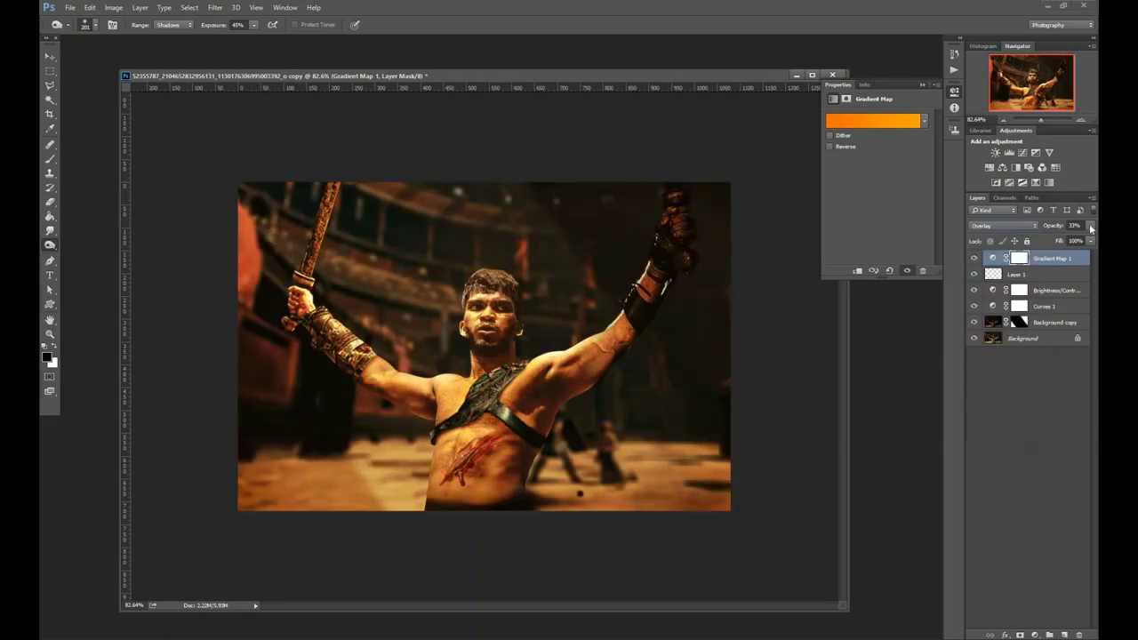
pyautogui.moveTo(1091, 228); pyautogui.dragTo(1046, 243)
pyautogui.click(1022, 391)
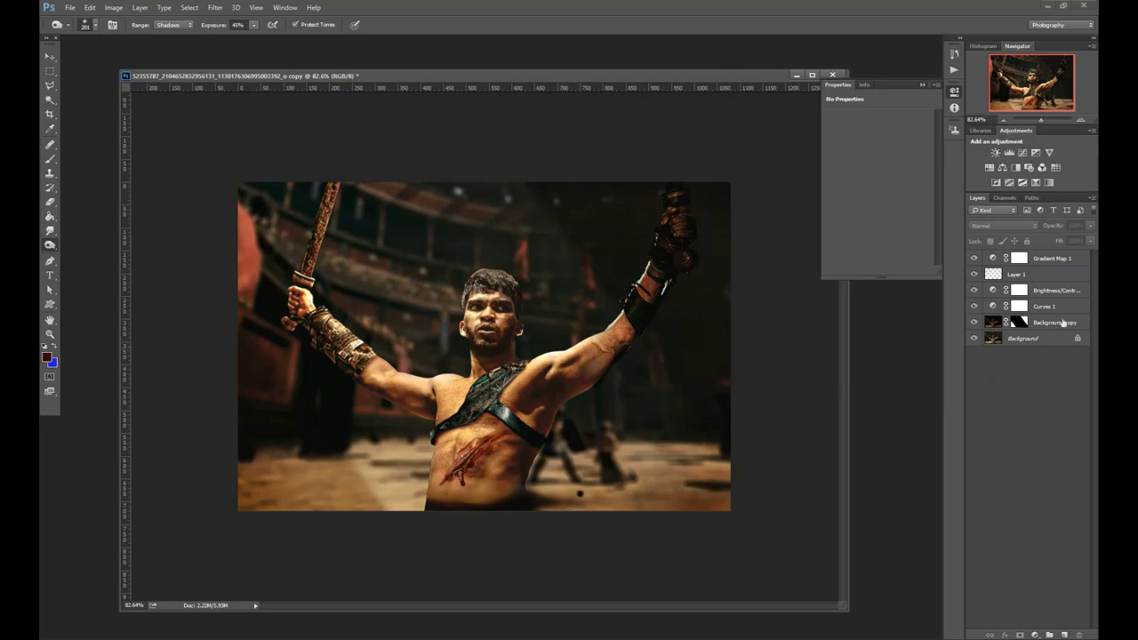
# - Add 5.29% monochromatic Add Noise to the Background layer
pyautogui.click(1048, 338)
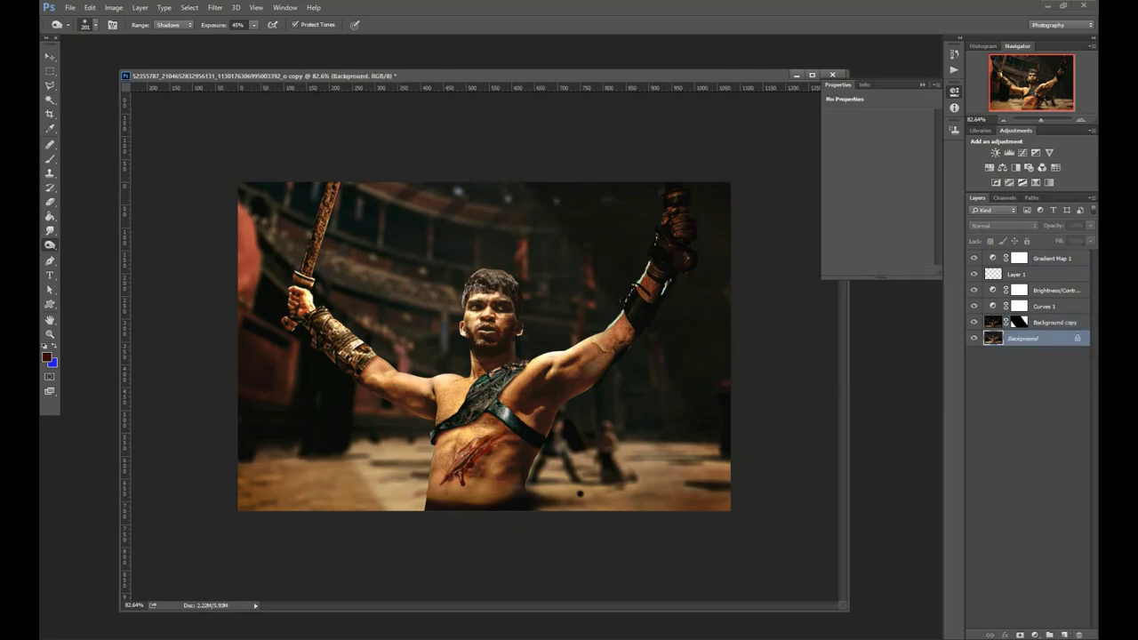
pyautogui.click(120, 7)
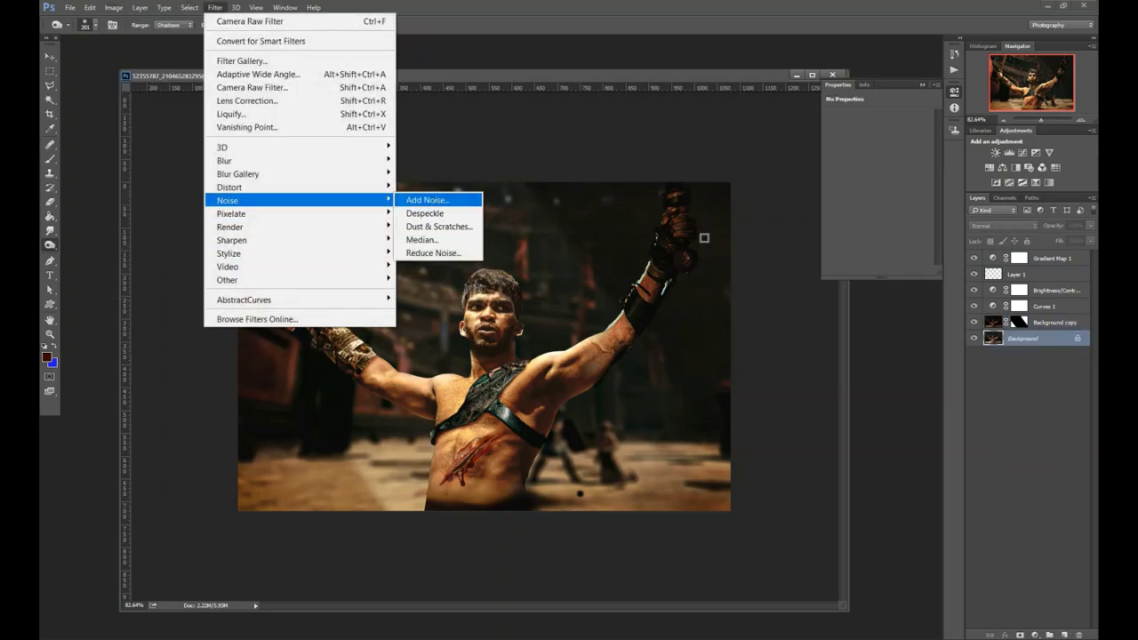
pyautogui.click(431, 263)
pyautogui.moveTo(766, 411); pyautogui.dragTo(763, 407)
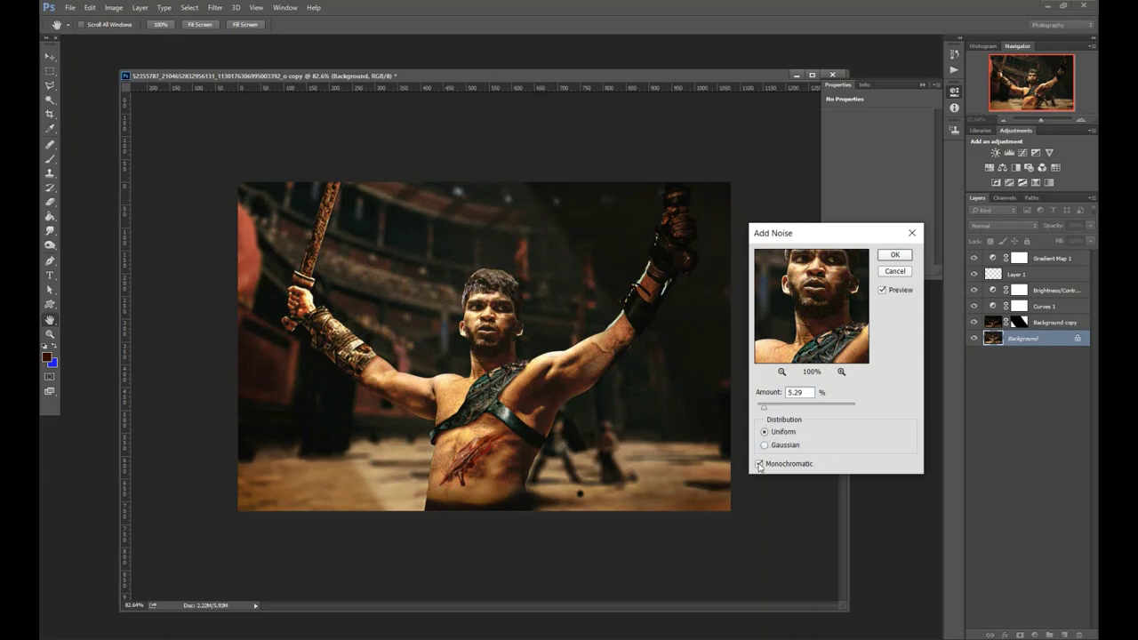
pyautogui.press('Return')
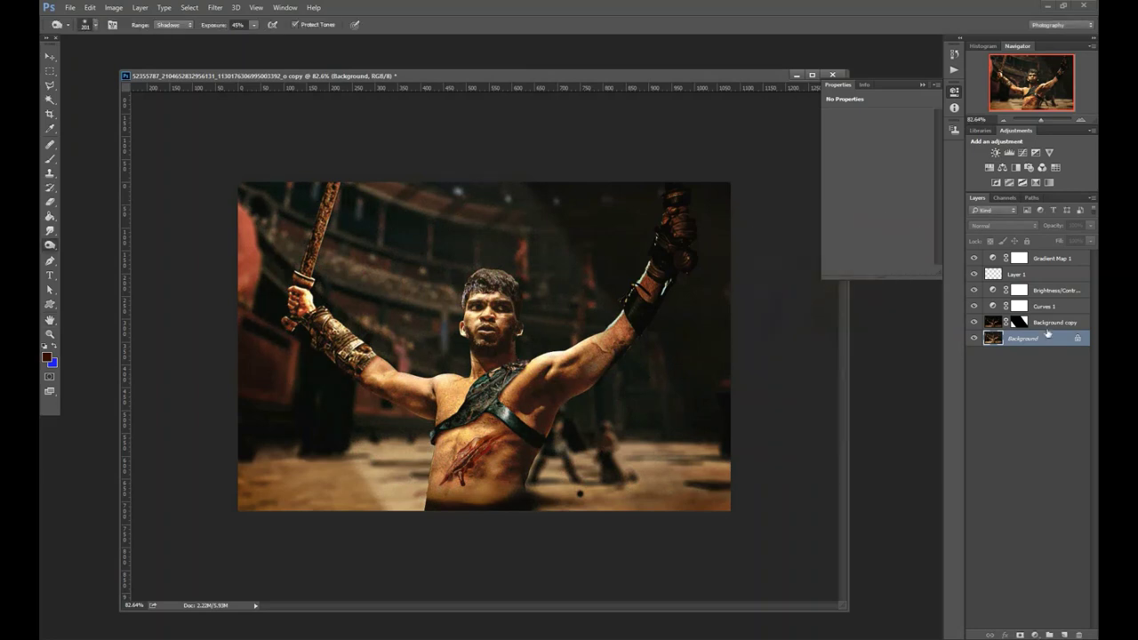
# - Pick the Eraser and target Background copy's layer mask
pyautogui.click(1063, 324)
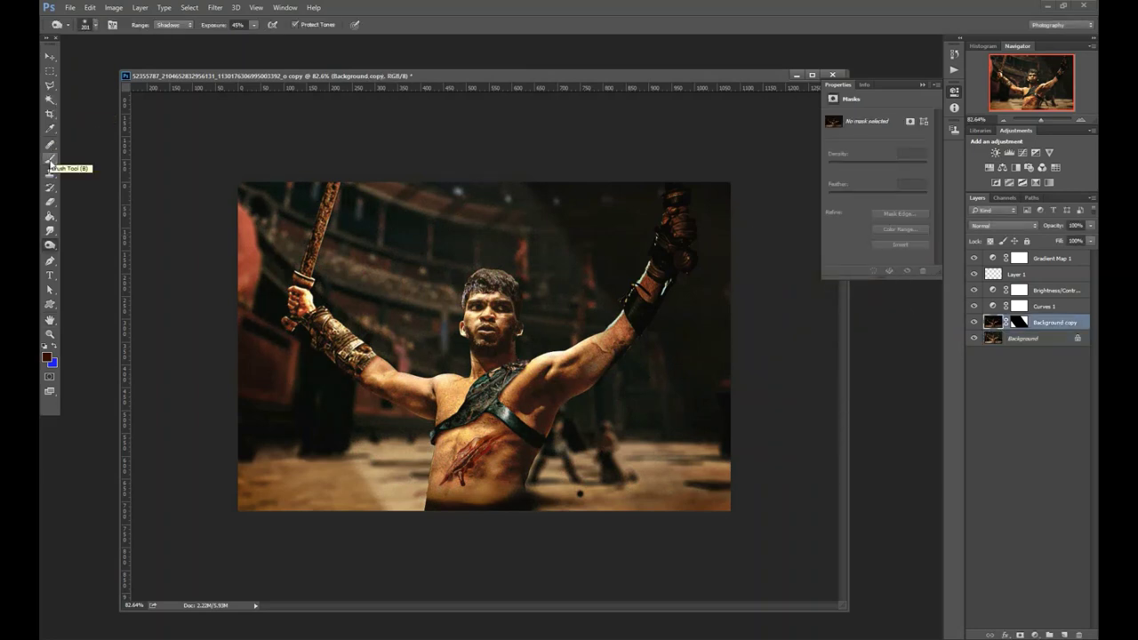
pyautogui.press('e')
pyautogui.rightClick(622, 224)
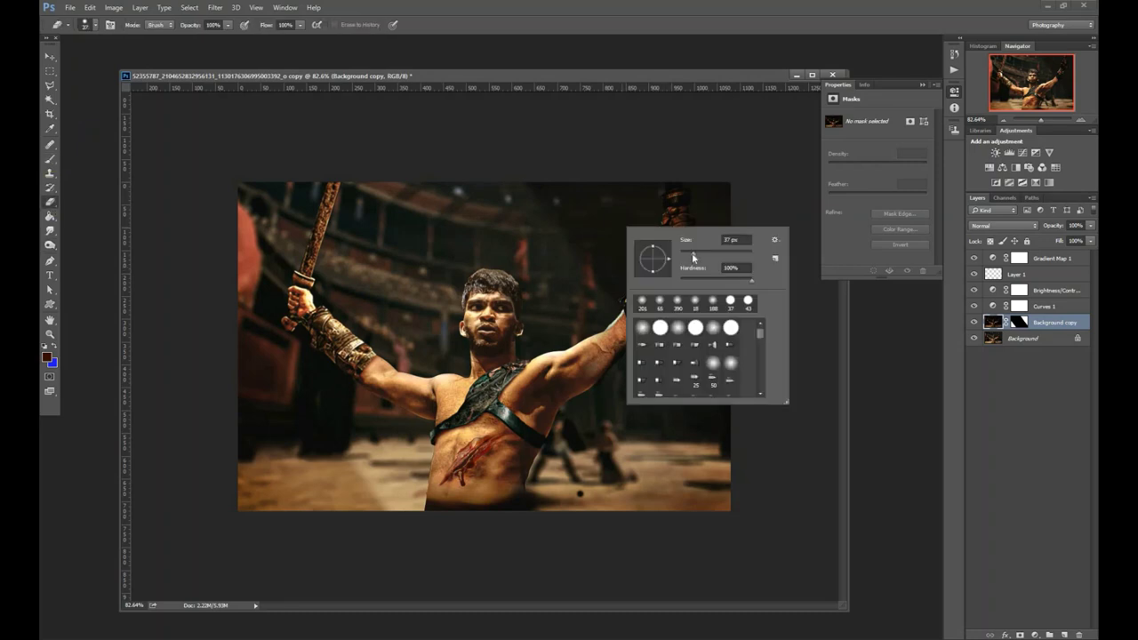
pyautogui.press('Return')
pyautogui.click(1017, 322)
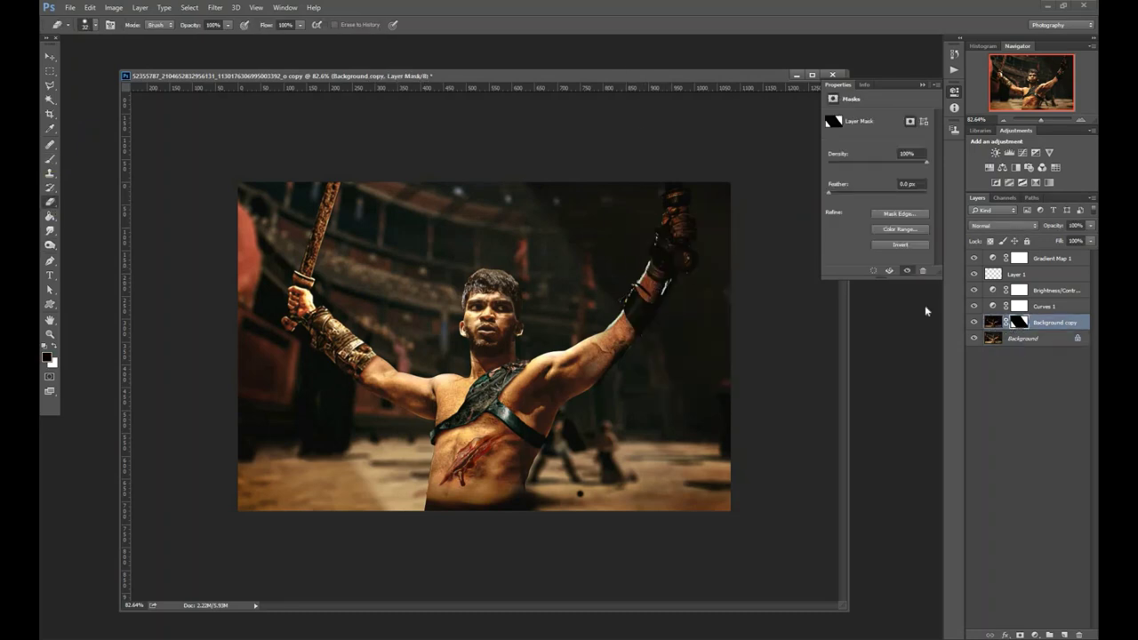
pyautogui.scroll(-3, 661, 399)
pyautogui.scroll(2, 659, 399)
pyautogui.scroll(1, 655, 359)
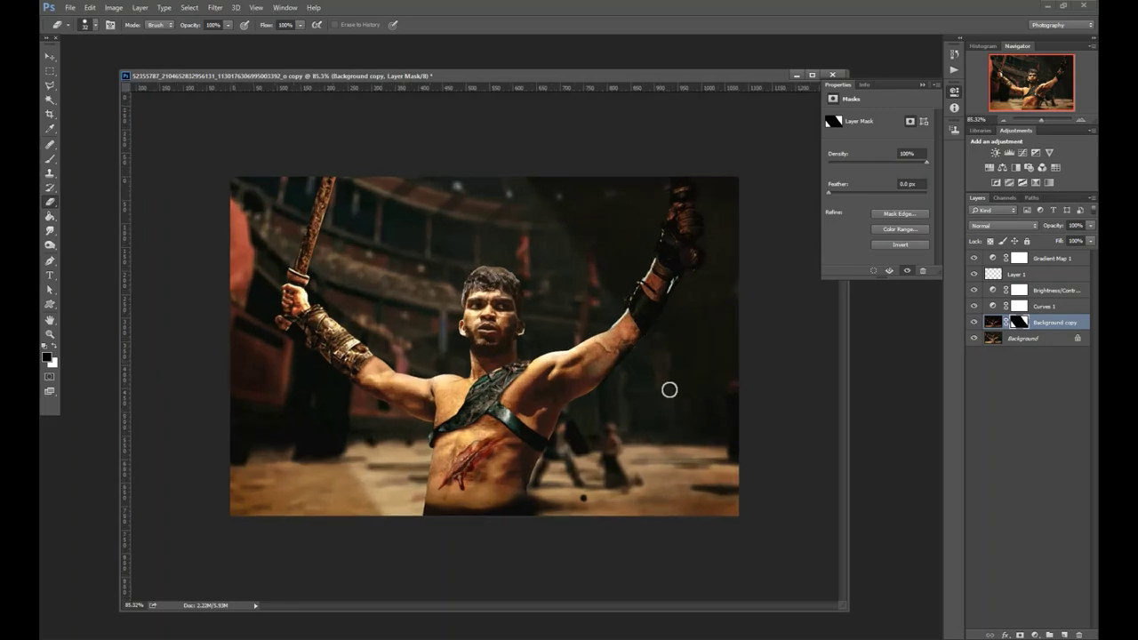
pyautogui.scroll(1, 667, 389)
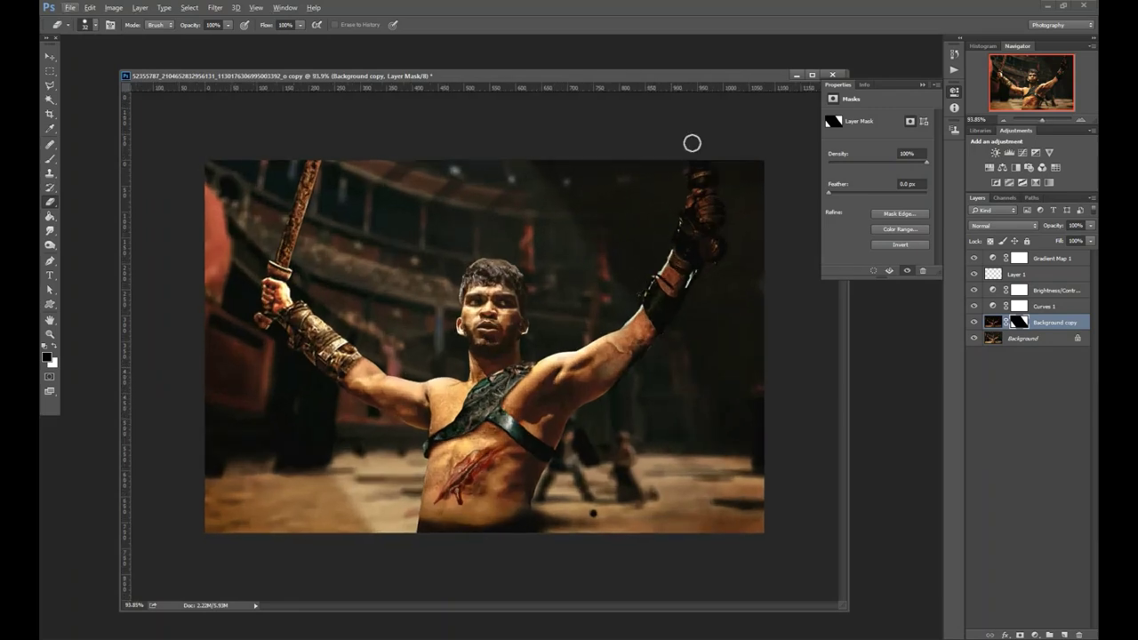
# - Apply a Lens Flare with value 95 to the Background
pyautogui.click(215, 7)
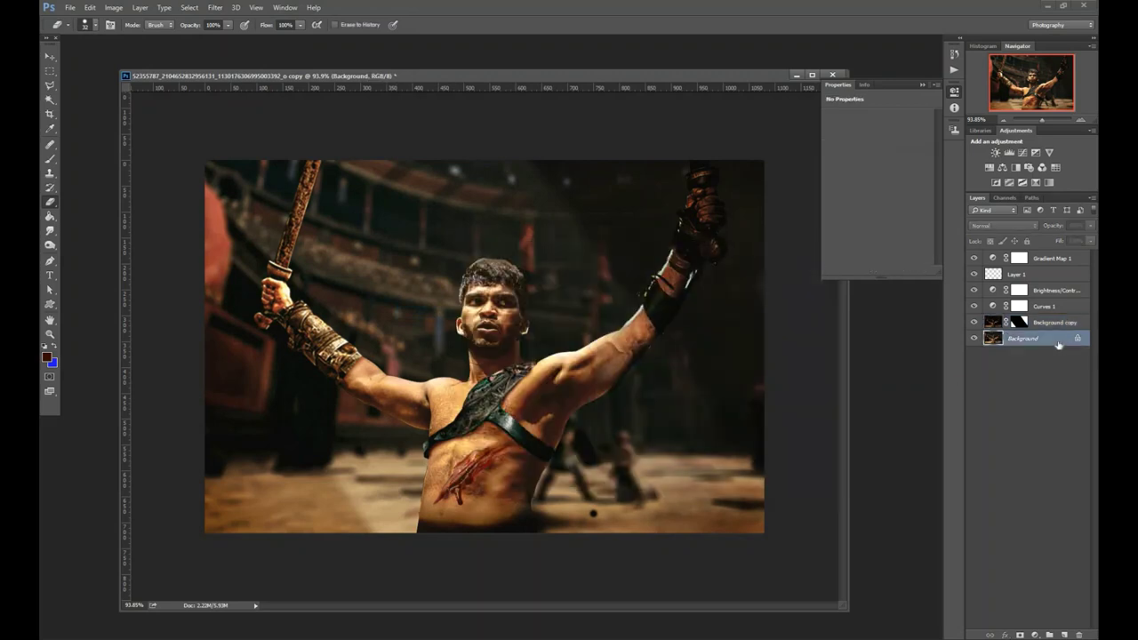
pyautogui.click(427, 313)
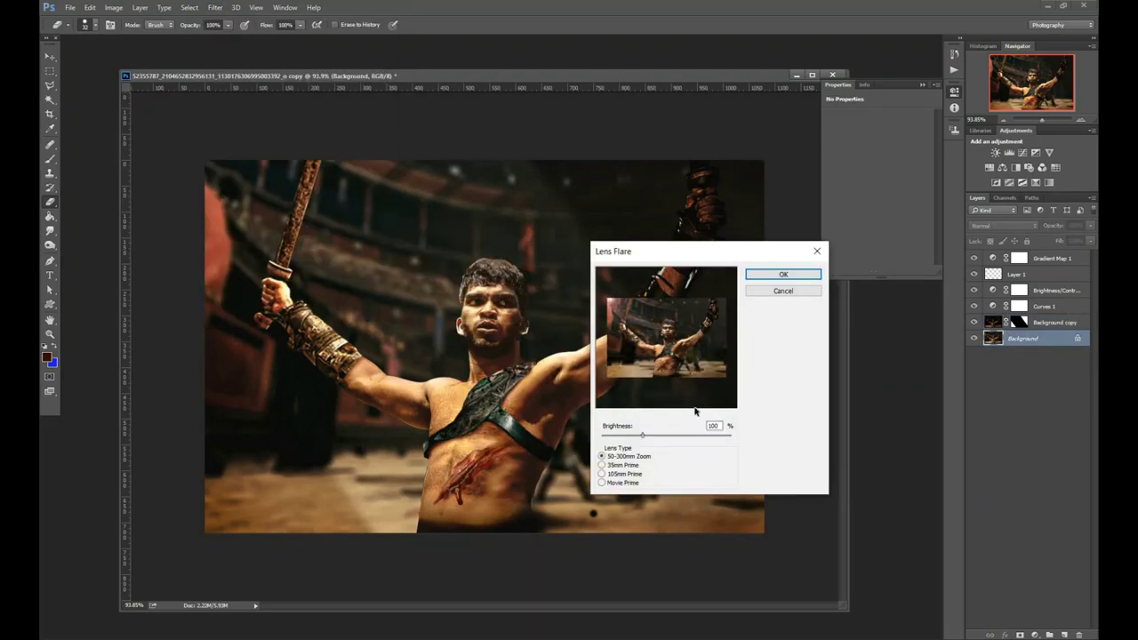
pyautogui.write('95')
pyautogui.click(602, 465)
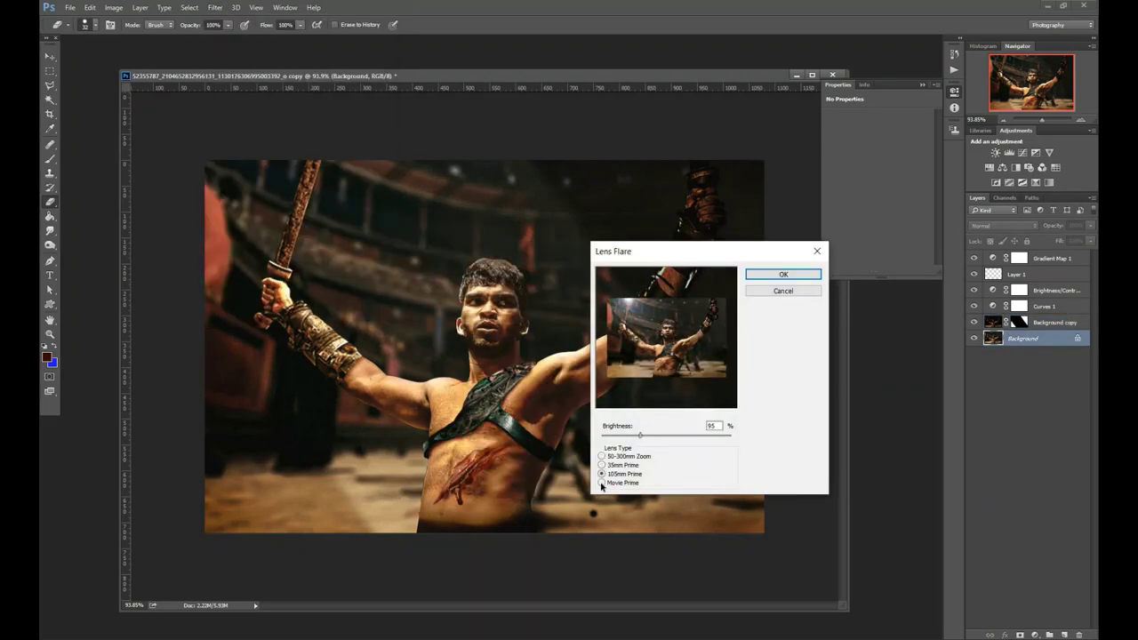
pyautogui.click(602, 456)
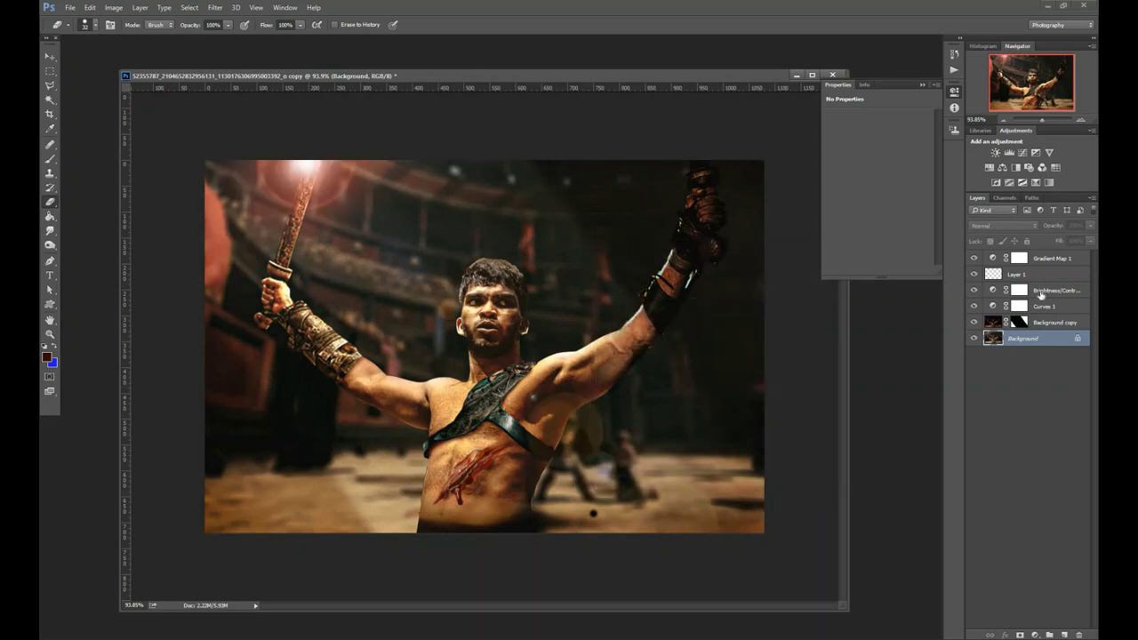
# - Move the lens flare onto a Background duplicate faded to 34% opacity
pyautogui.hotkey('ctrl', 'z')
pyautogui.hotkey('ctrl', 'j')
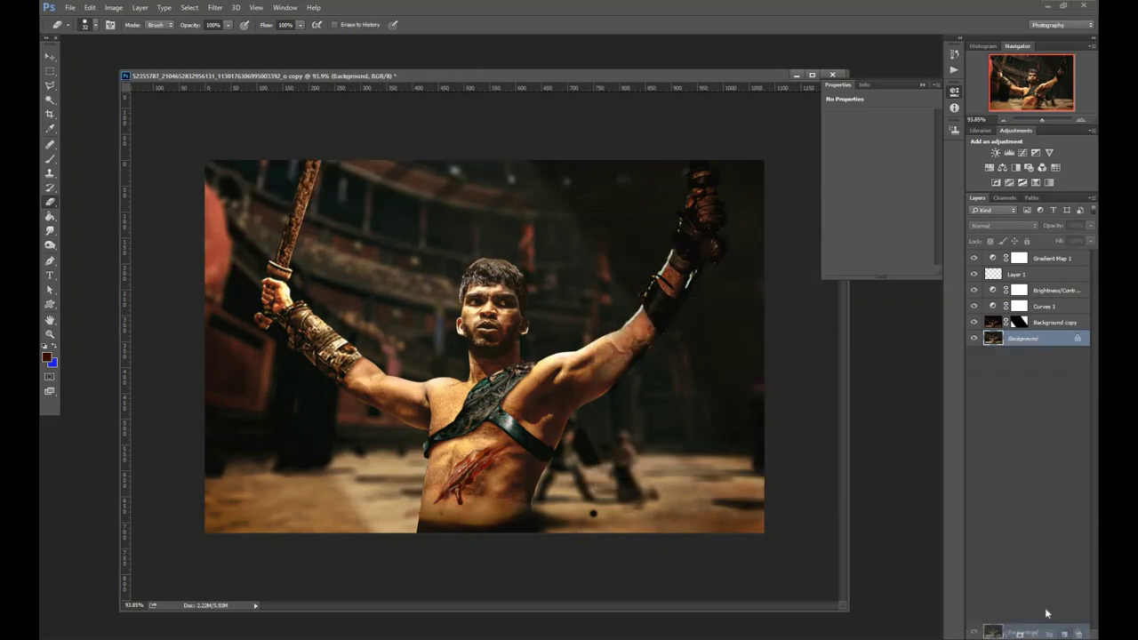
pyautogui.click(215, 7)
pyautogui.hotkey('ctrl', 'f')
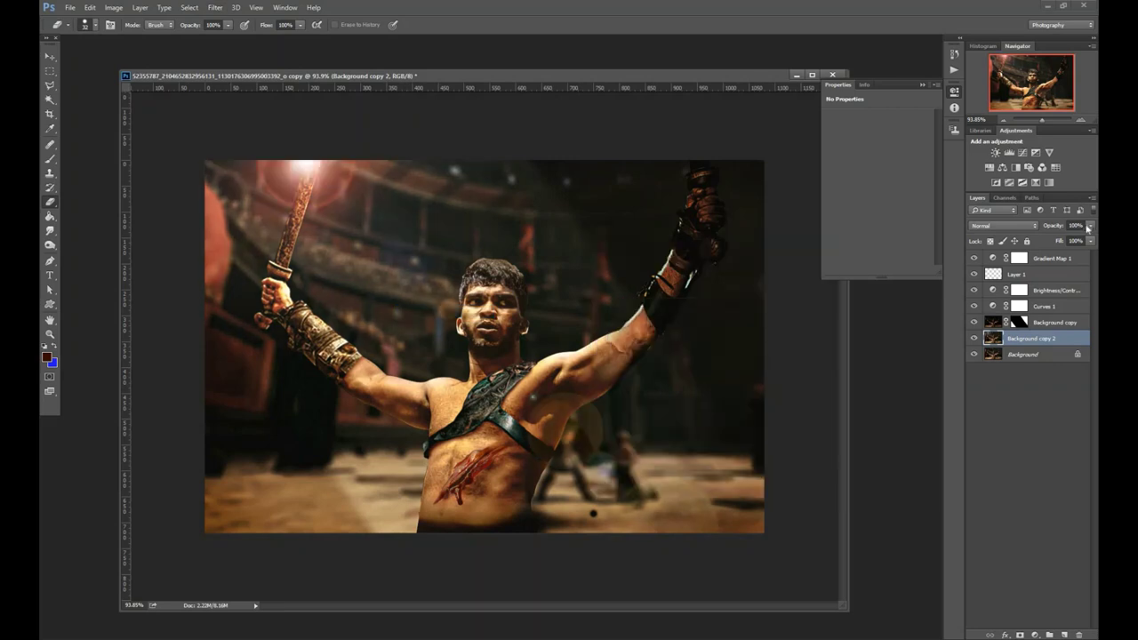
pyautogui.moveTo(1090, 226); pyautogui.dragTo(1053, 242)
pyautogui.moveTo(507, 81); pyautogui.dragTo(475, 80)
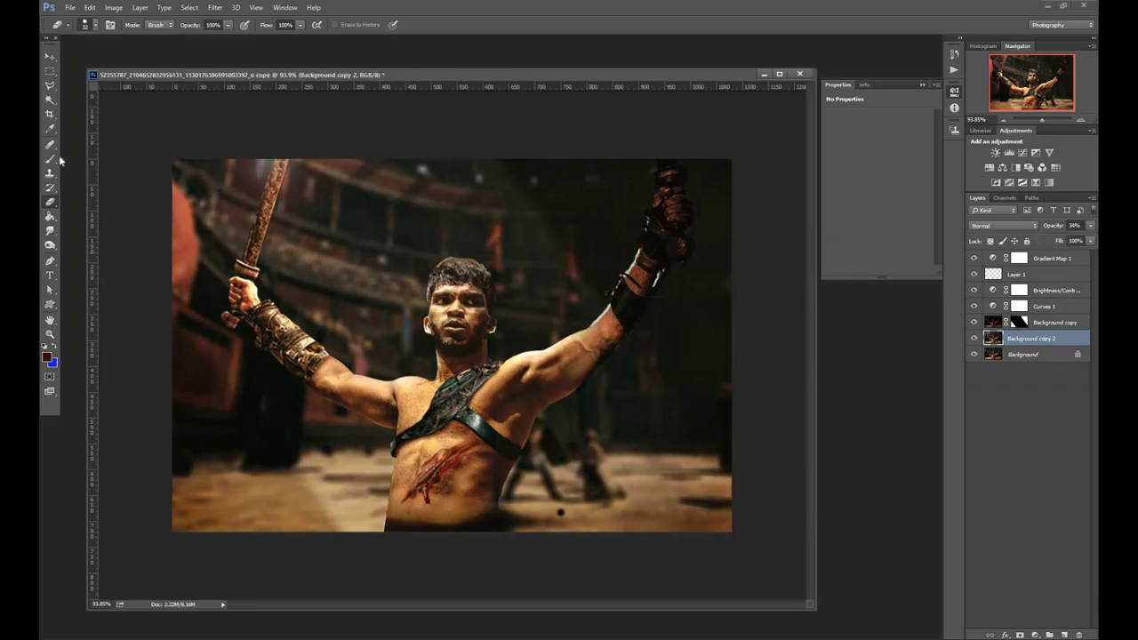
# - Flatten all layers into a single Background
pyautogui.click(1020, 355)
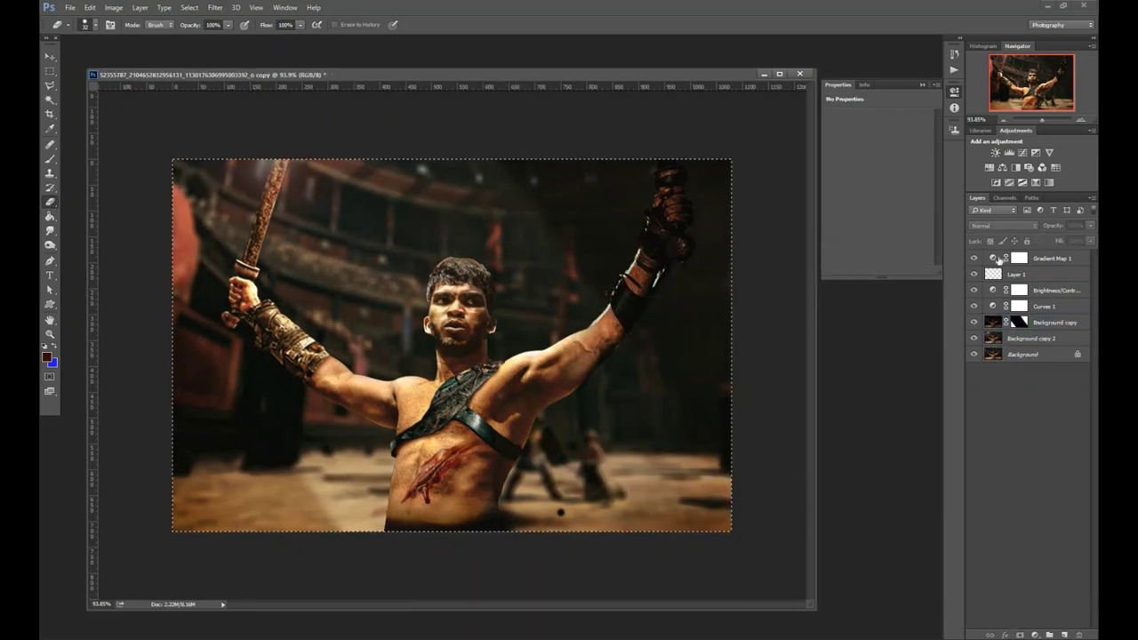
pyautogui.keyDown('ctrl'); pyautogui.click(1018, 258); pyautogui.keyUp('ctrl')
pyautogui.rightClick(1036, 258)
pyautogui.click(800, 559)
# - Burn in dark areas with a size-35 Burn Tool limited to Shadows
pyautogui.press('o')
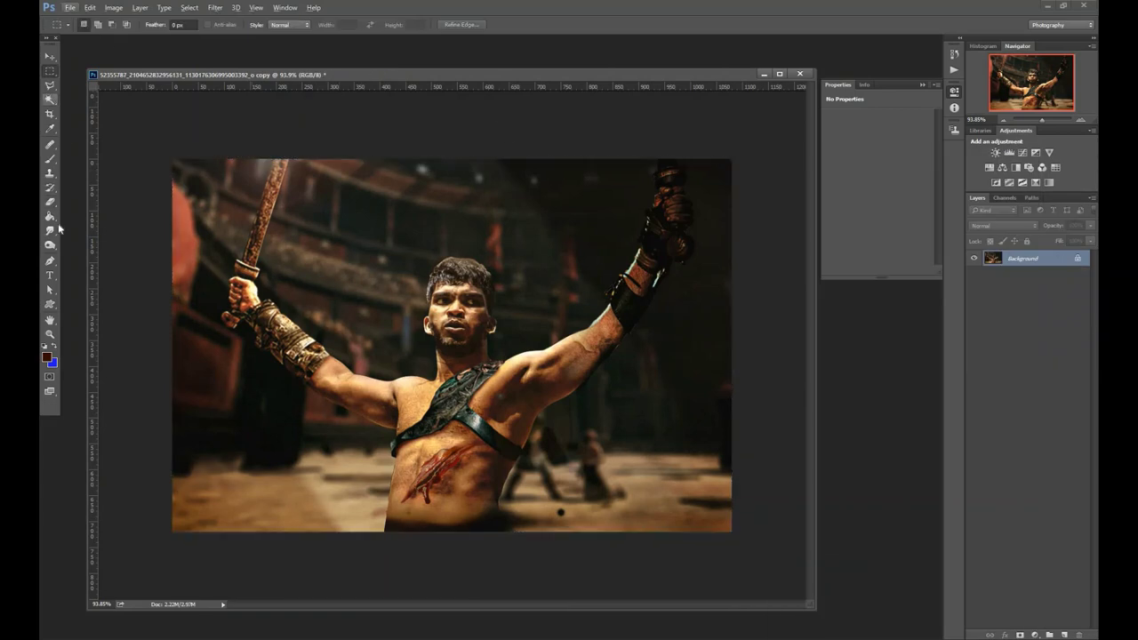
pyautogui.rightClick(50, 245)
pyautogui.click(94, 254)
pyautogui.rightClick(542, 280)
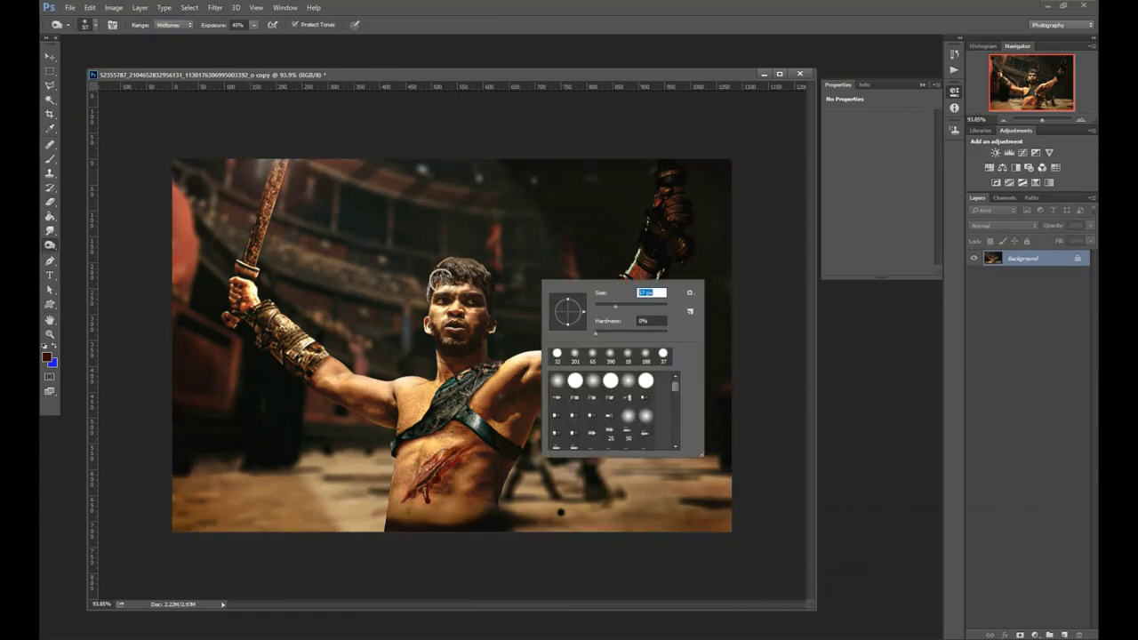
pyautogui.rightClick(471, 263)
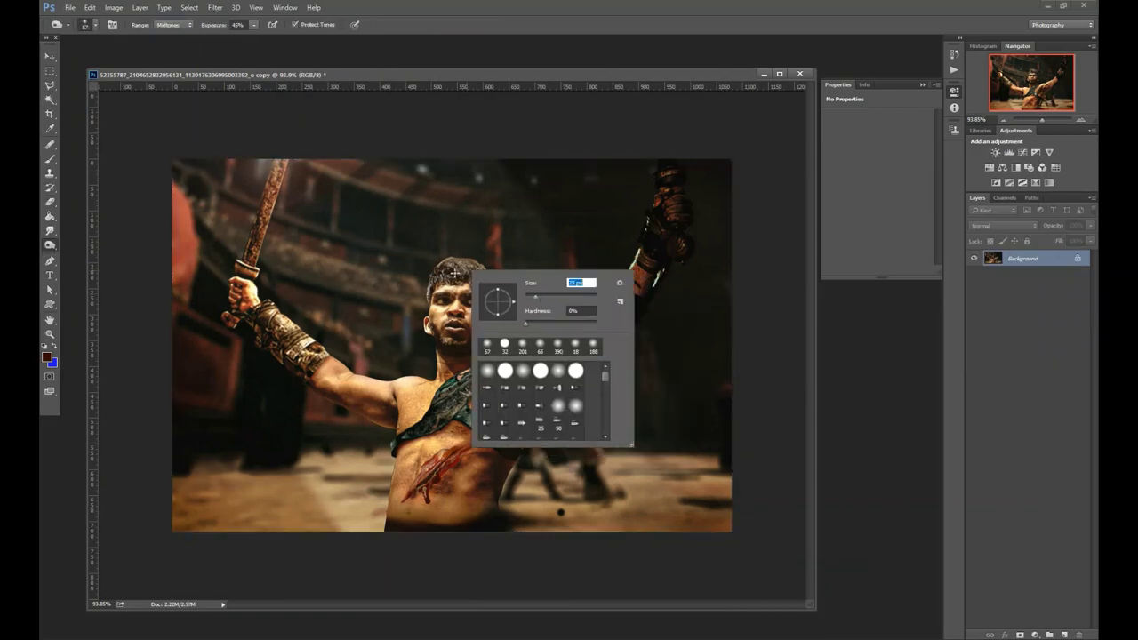
pyautogui.click(175, 25)
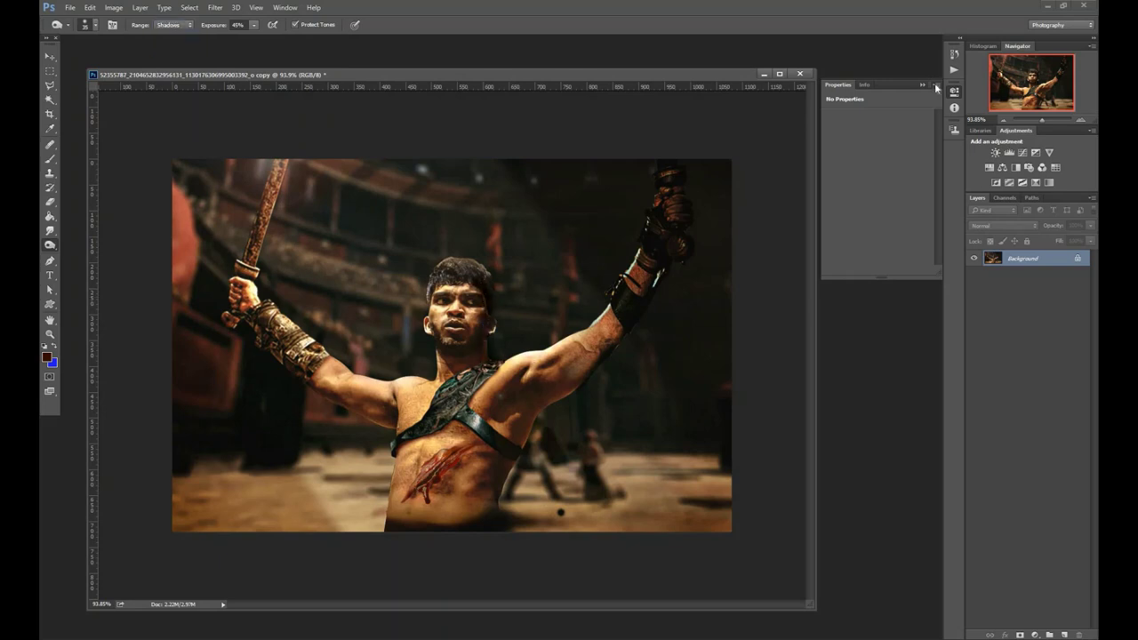
pyautogui.click(953, 55)
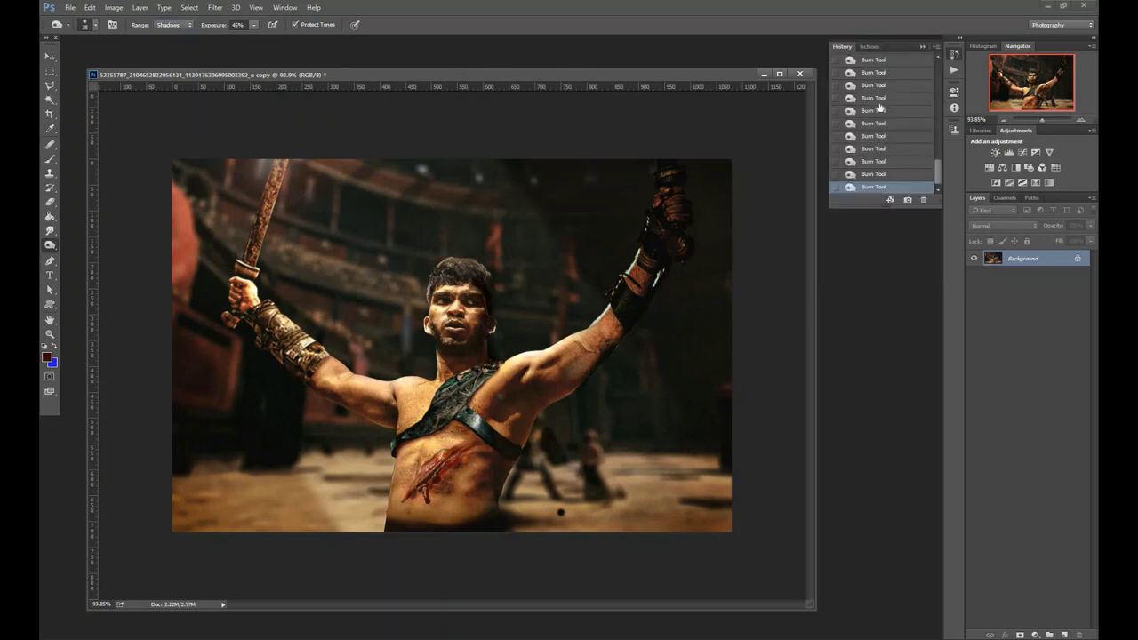
pyautogui.click(504, 486)
pyautogui.hotkey('ctrl', 'z')
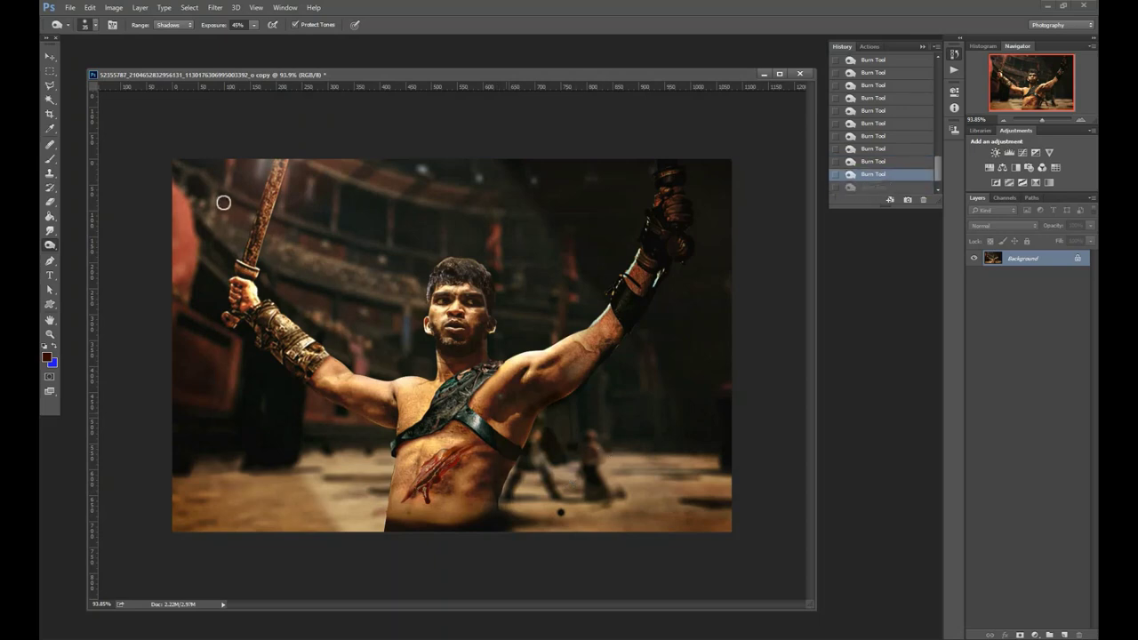
pyautogui.press('v')
pyautogui.scroll(-2, 550, 526)
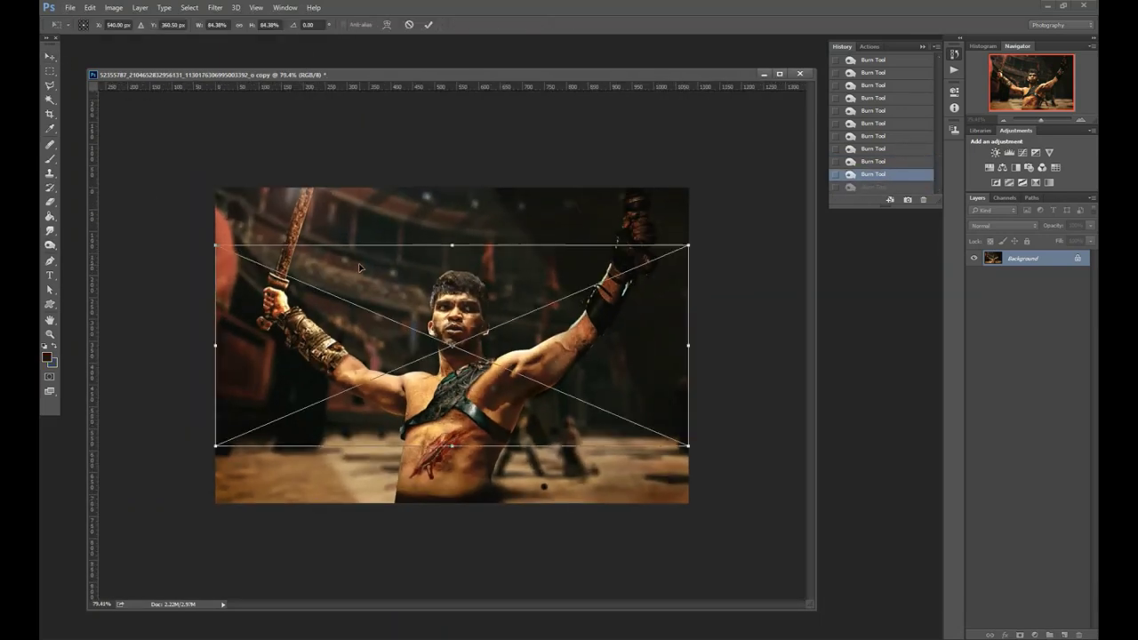
# - Free-transform the SPARTACUS logo, resizing and repositioning it above the gladiator
pyautogui.hotkey('ctrl', 't')
pyautogui.moveTo(688, 347); pyautogui.dragTo(396, 413)
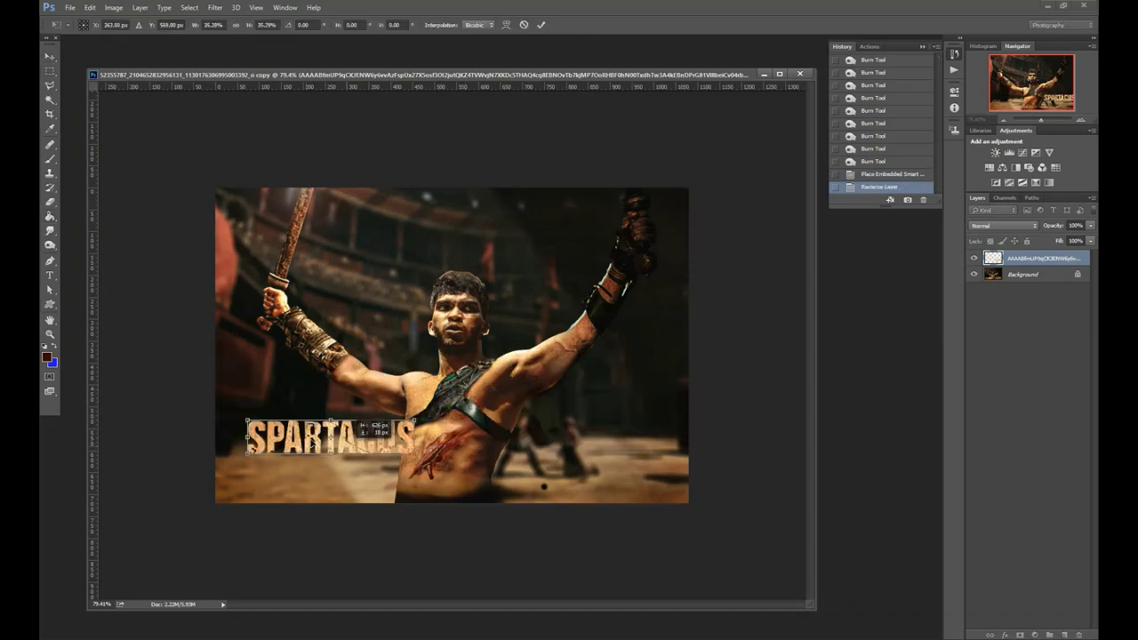
pyautogui.moveTo(317, 430); pyautogui.dragTo(461, 228)
pyautogui.moveTo(546, 210)
pyautogui.mouseDown()
pyautogui.moveTo(520, 188)
pyautogui.moveTo(562, 214)
pyautogui.mouseUp()
pyautogui.click(541, 25)
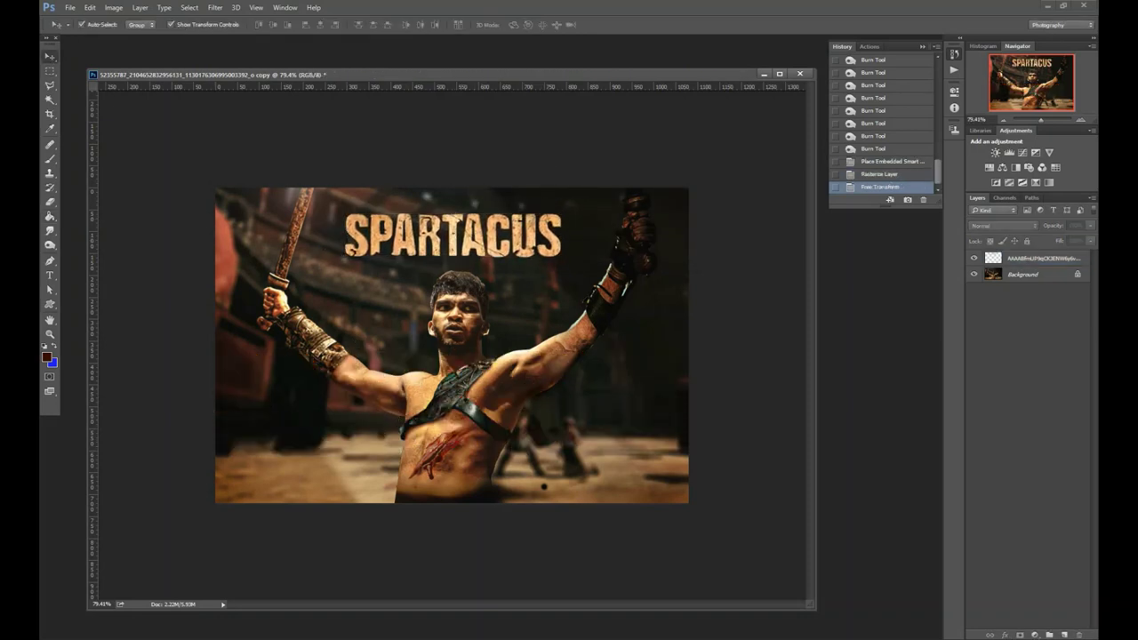
# - Mute the logo with Vibrance at -100 and apply a Levels adjustment
pyautogui.click(113, 7)
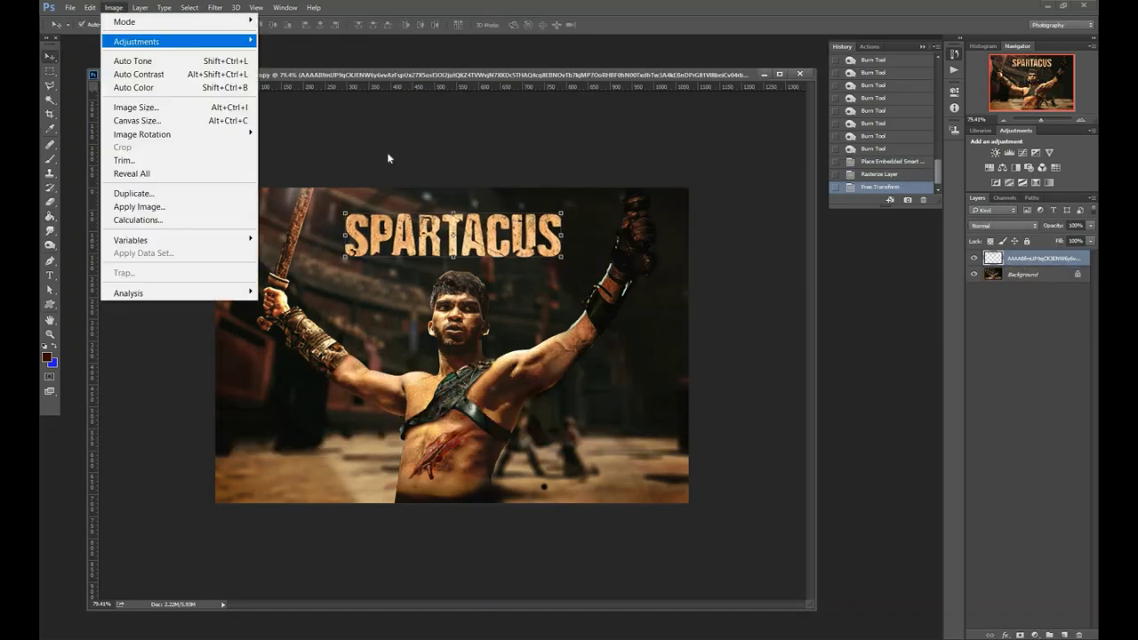
pyautogui.click(293, 100)
pyautogui.moveTo(232, 240); pyautogui.dragTo(203, 246)
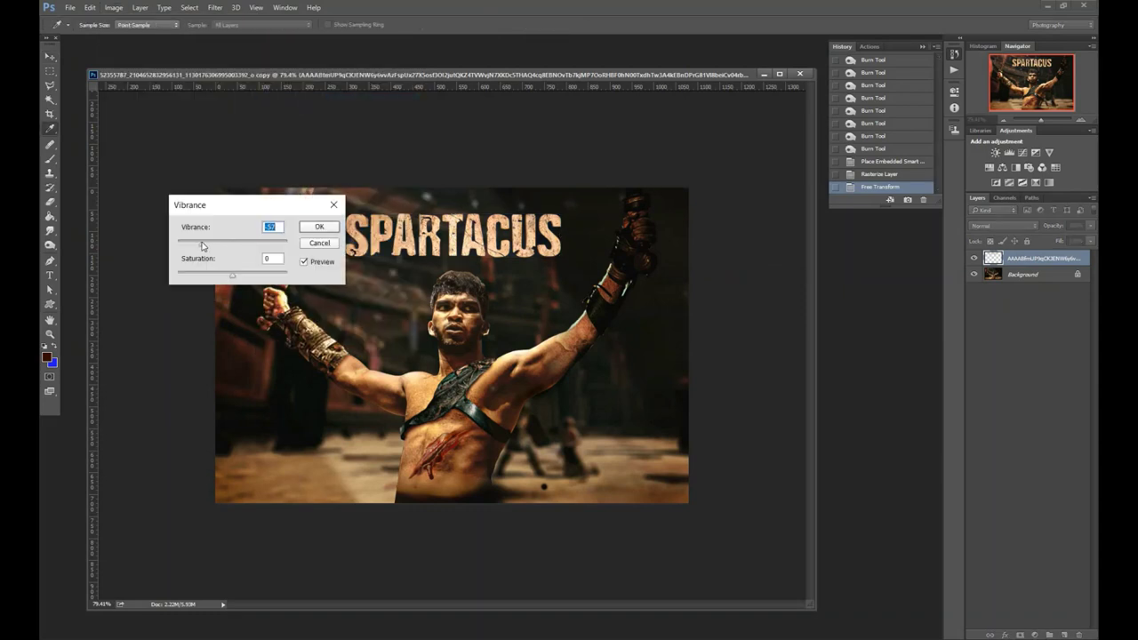
pyautogui.click(322, 227)
pyautogui.hotkey('ctrl', 'l')
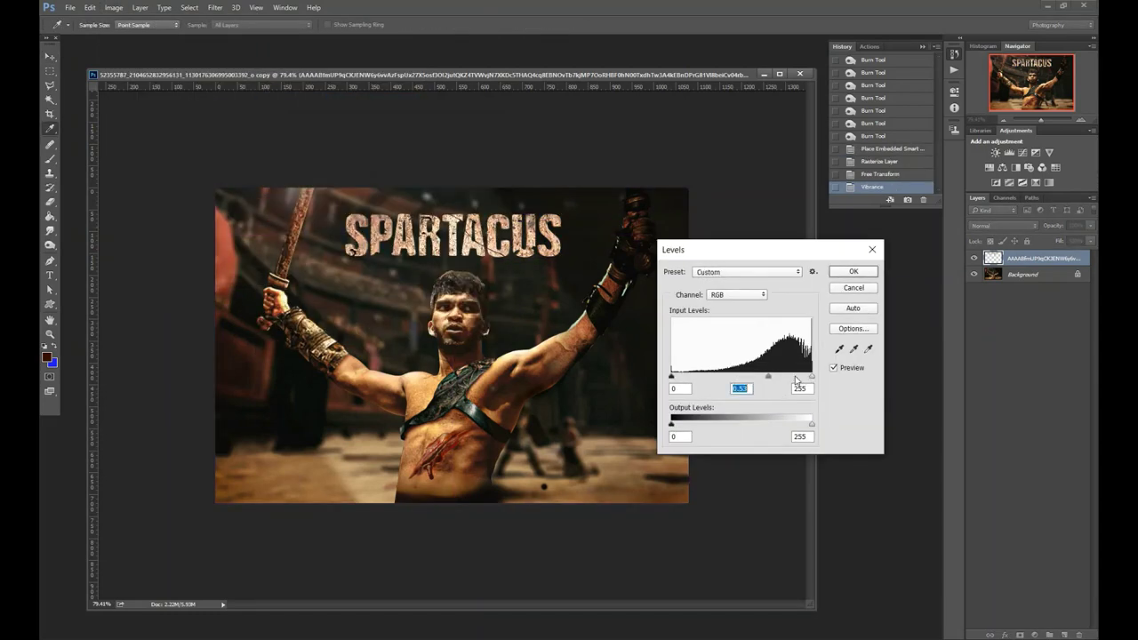
pyautogui.press('Return')
# - Move the logo to the lower right and start a text layer beneath it
pyautogui.press('v')
pyautogui.moveTo(501, 222)
pyautogui.mouseDown()
pyautogui.moveTo(383, 411)
pyautogui.moveTo(582, 435)
pyautogui.mouseUp()
pyautogui.hotkey('ctrl', 't')
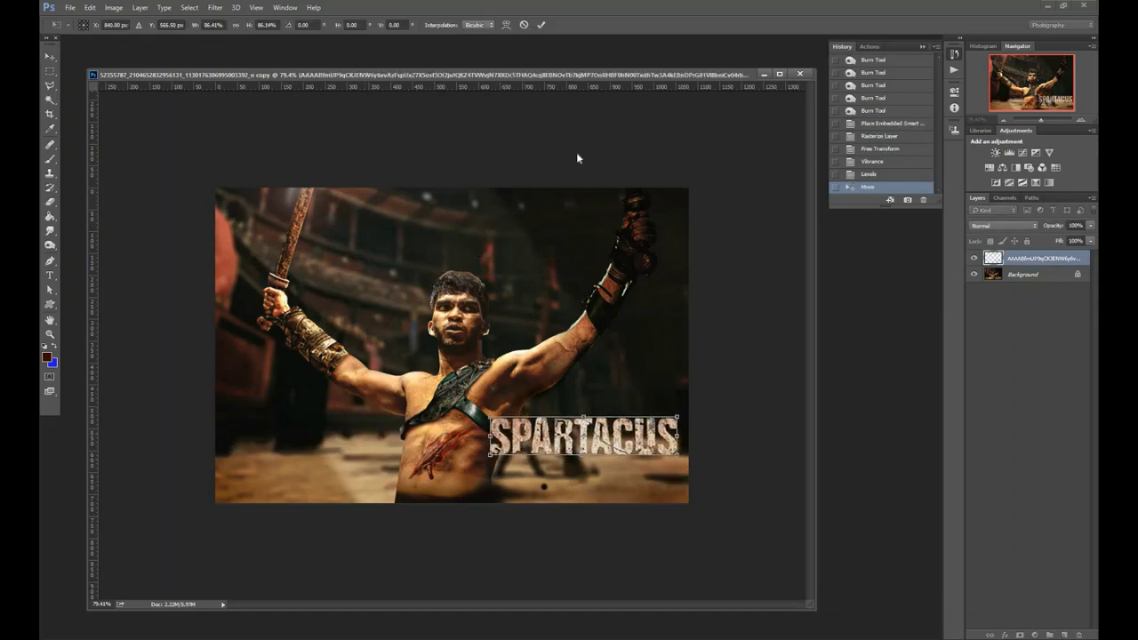
pyautogui.press('Return')
pyautogui.press('t')
pyautogui.click(577, 529)
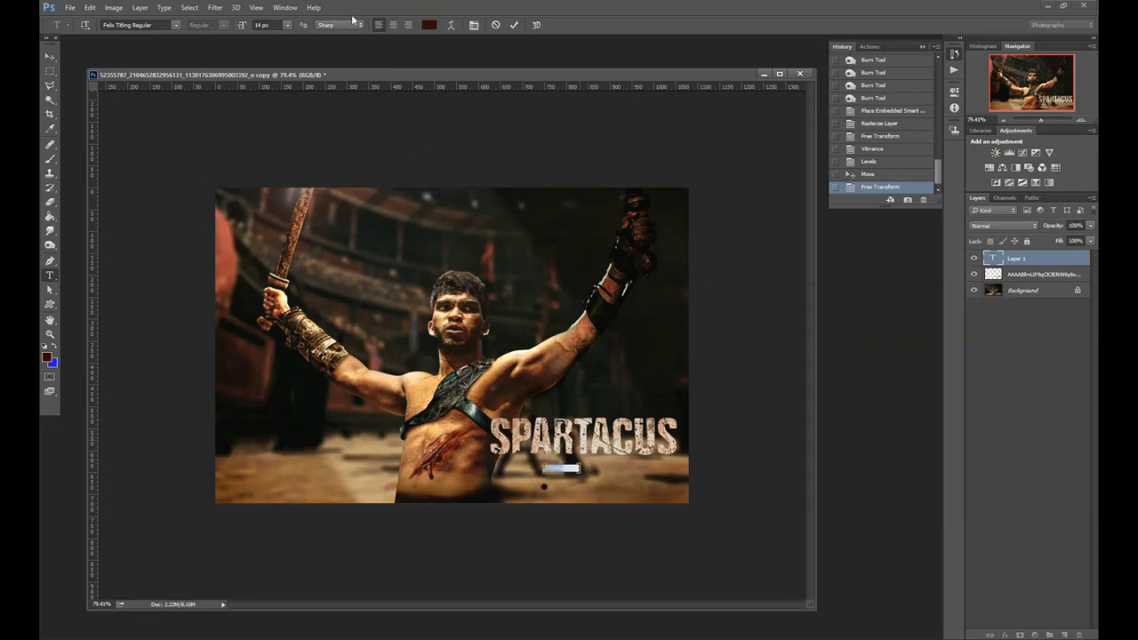
# - Enlarge the VENGENCE subtitle and shift it left beneath the SPARTACUS logo
pyautogui.moveTo(242, 25); pyautogui.dragTo(258, 27)
pyautogui.click(49, 55)
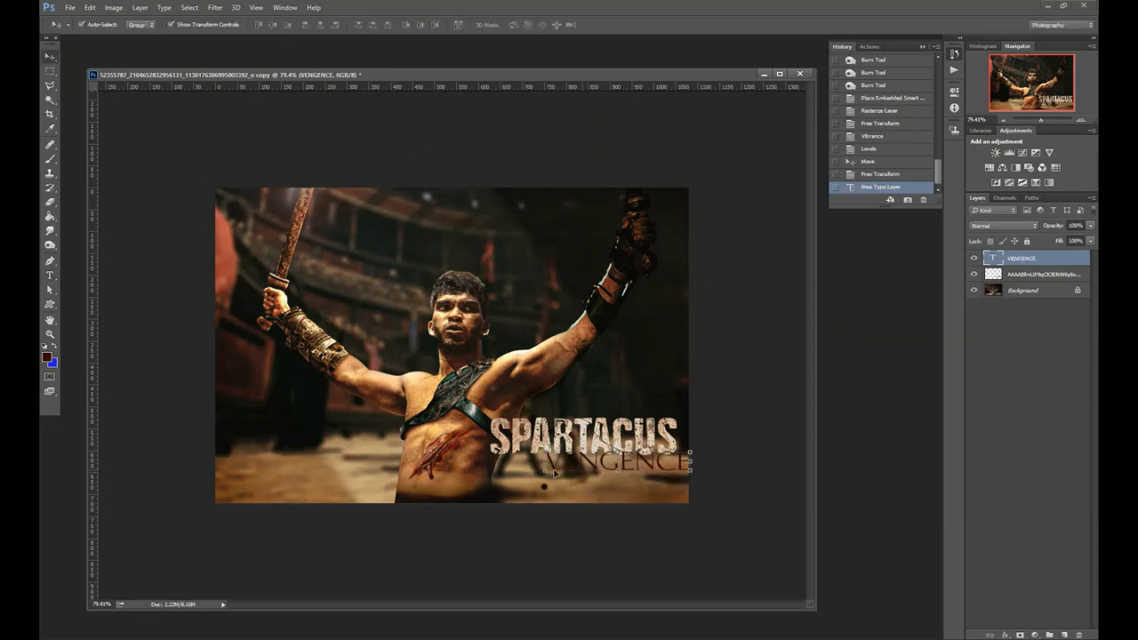
pyautogui.moveTo(613, 462); pyautogui.dragTo(573, 462)
# - Set the VENGENCE subtitle font to Georgia Regular
pyautogui.click(51, 278)
pyautogui.click(176, 25)
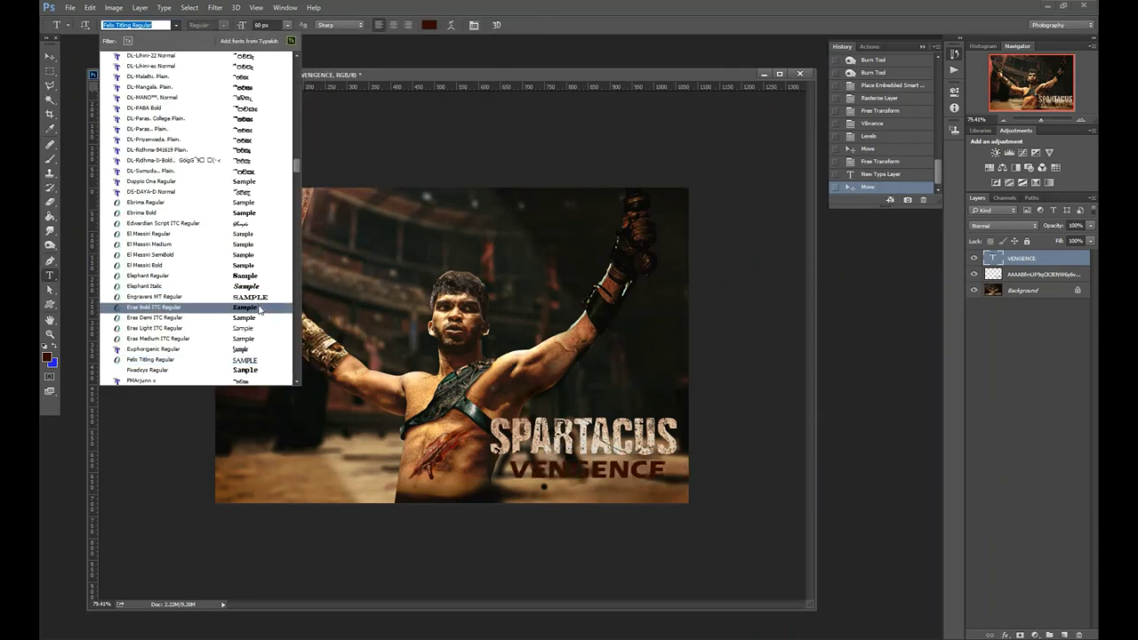
pyautogui.scroll(3, 246, 258)
pyautogui.scroll(-2, 253, 294)
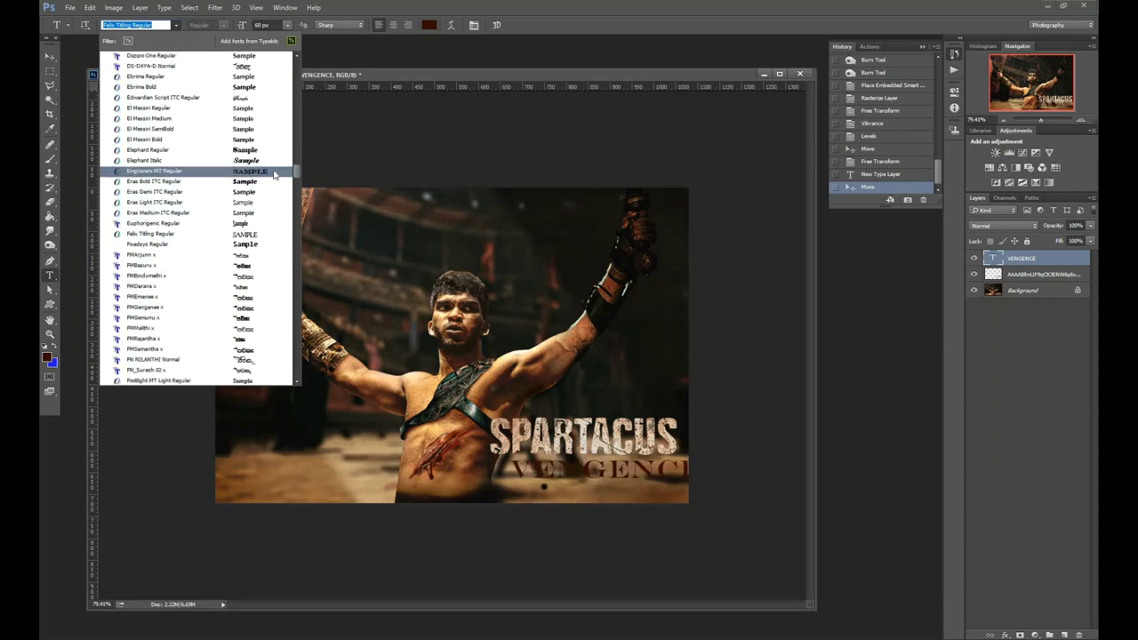
pyautogui.scroll(-2, 260, 339)
pyautogui.scroll(-3, 259, 333)
pyautogui.scroll(-3, 258, 311)
pyautogui.scroll(-2, 258, 294)
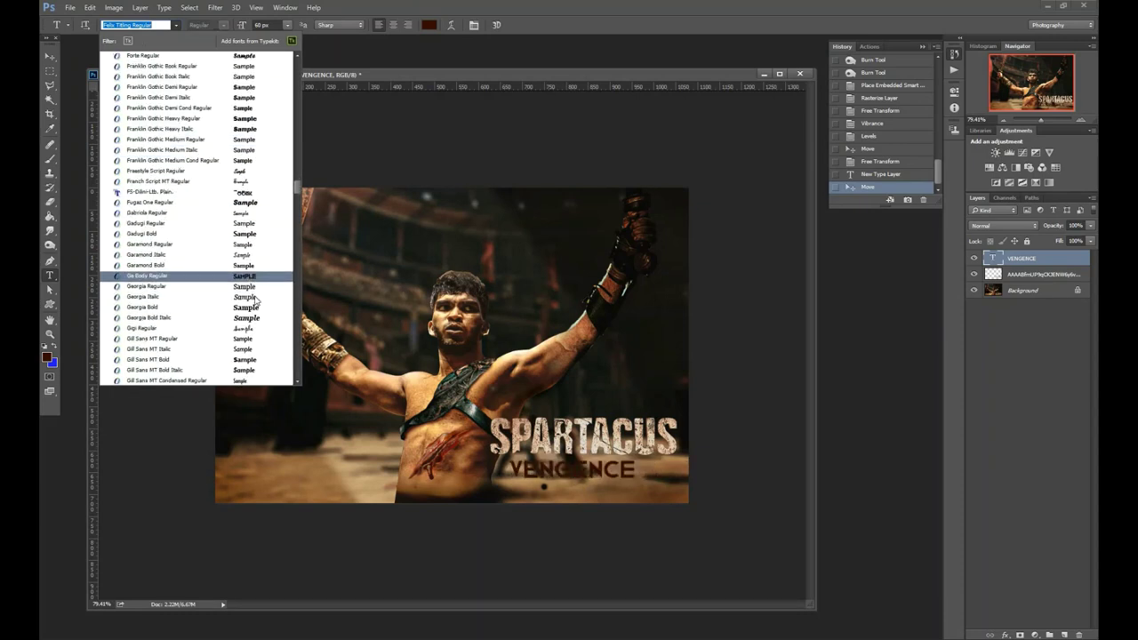
pyautogui.click(258, 288)
pyautogui.click(474, 25)
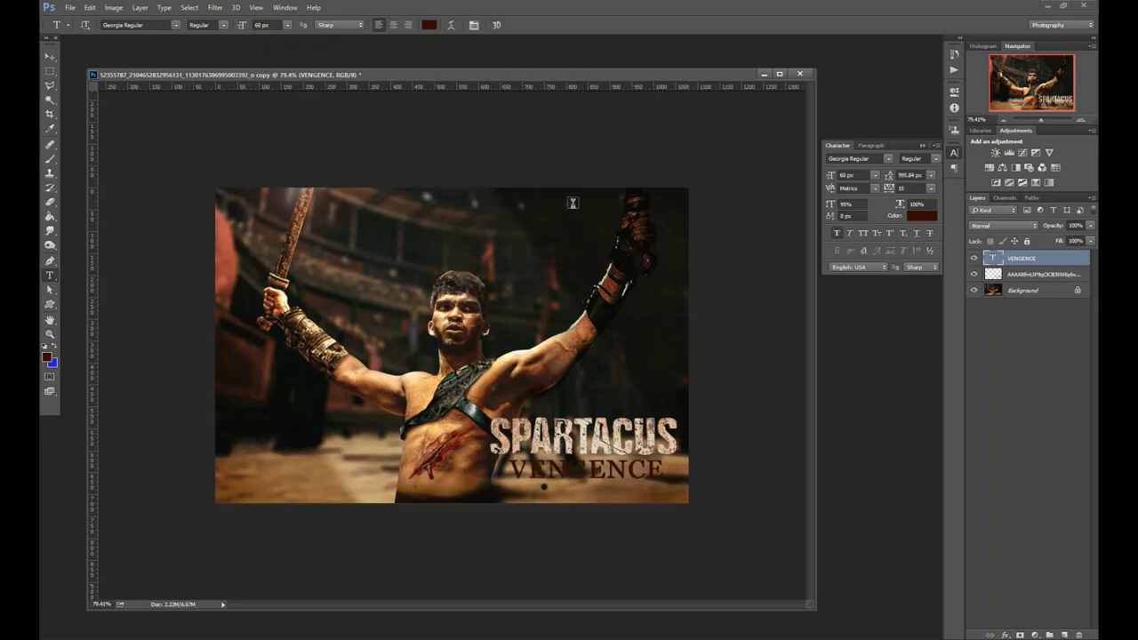
# - Colour VENGENCE a bright saturated red and scale it down to fit under SPARTACUS
pyautogui.press('v')
pyautogui.press('t')
pyautogui.click(451, 24)
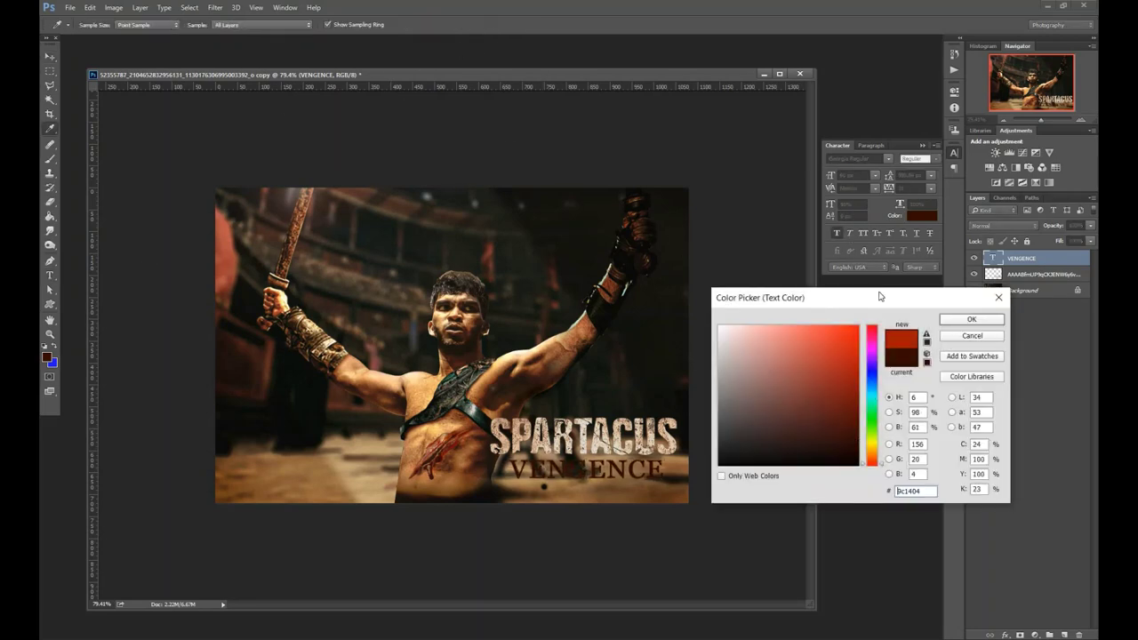
pyautogui.click(847, 354)
pyautogui.moveTo(848, 353); pyautogui.dragTo(858, 327)
pyautogui.press('Return')
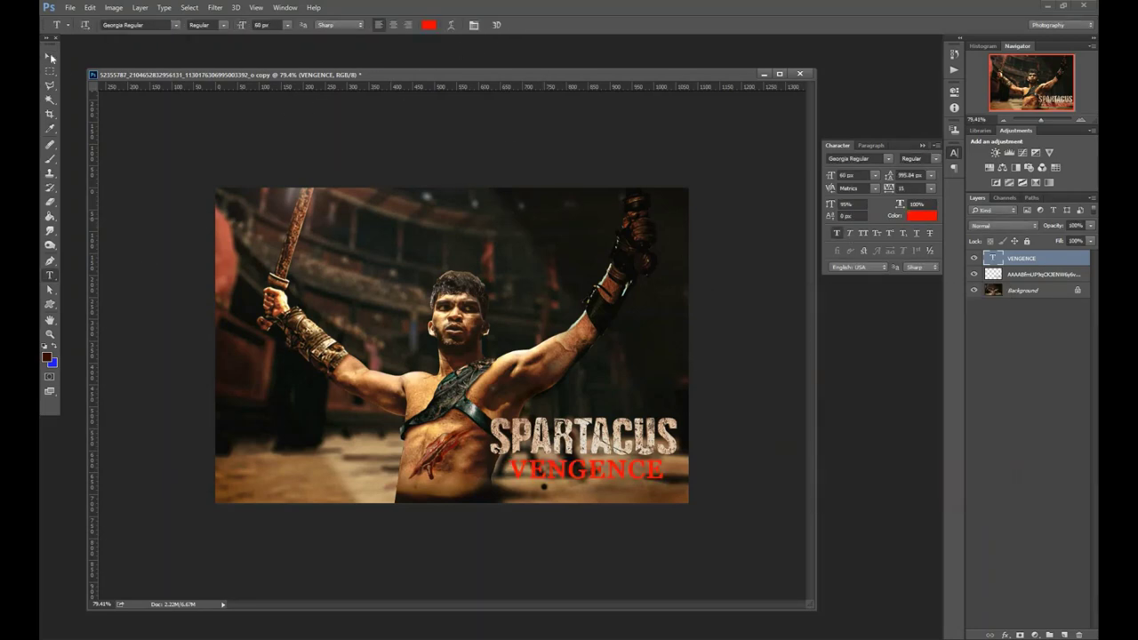
pyautogui.moveTo(660, 480); pyautogui.dragTo(593, 480)
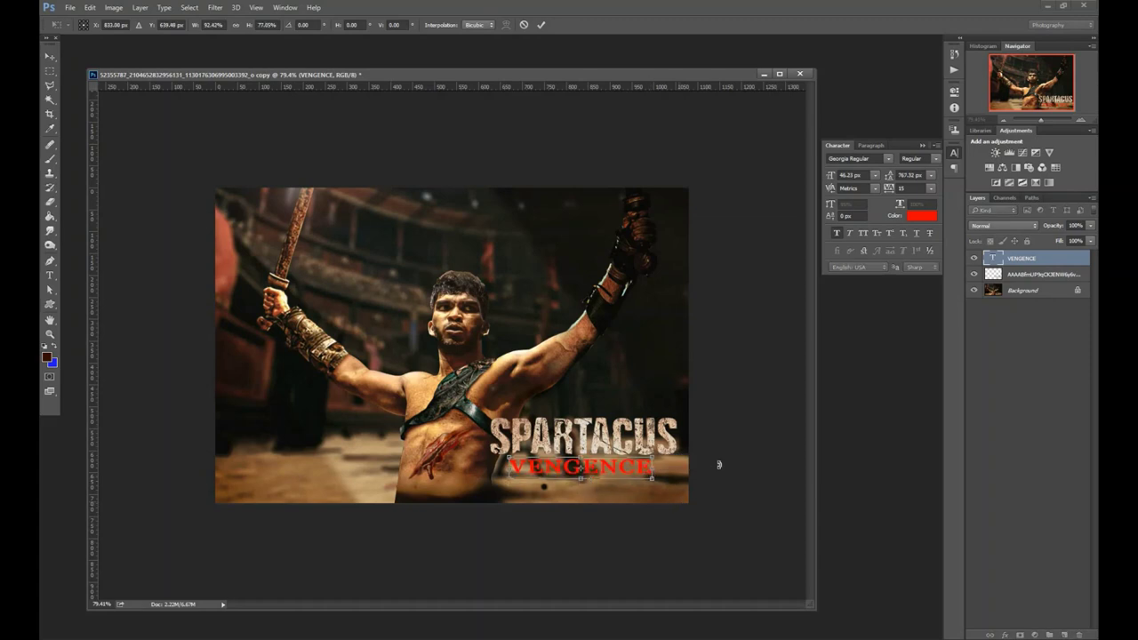
pyautogui.press('Return')
# - Add a drop shadow at 47% opacity to the VENGENCE layer
pyautogui.click(1004, 634)
pyautogui.write('47')
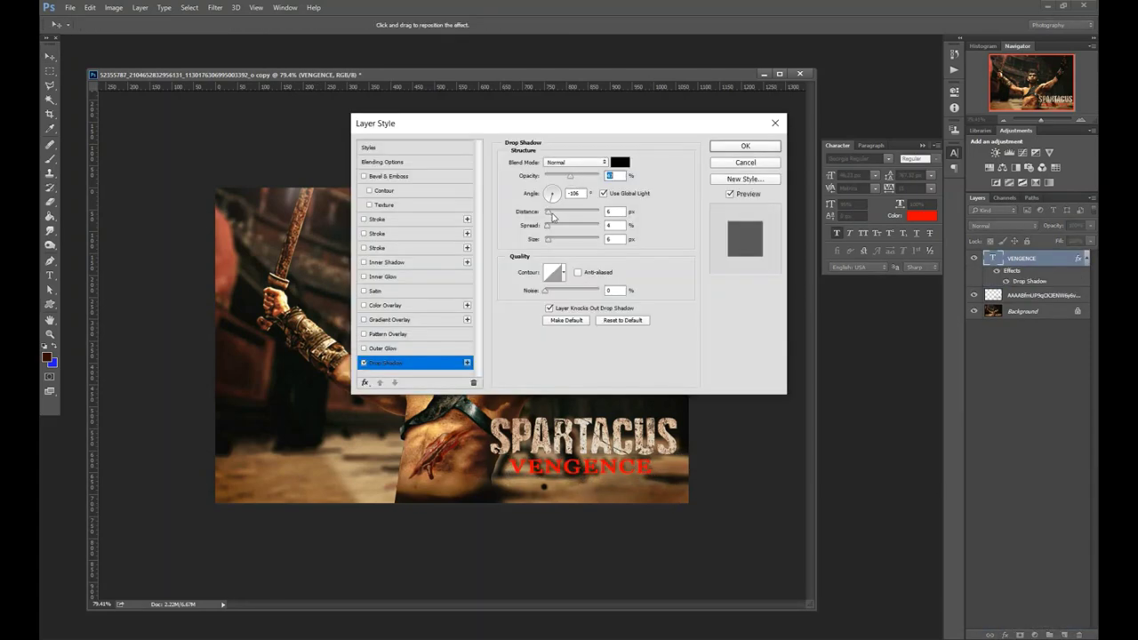
pyautogui.press('Tab')
pyautogui.click(745, 146)
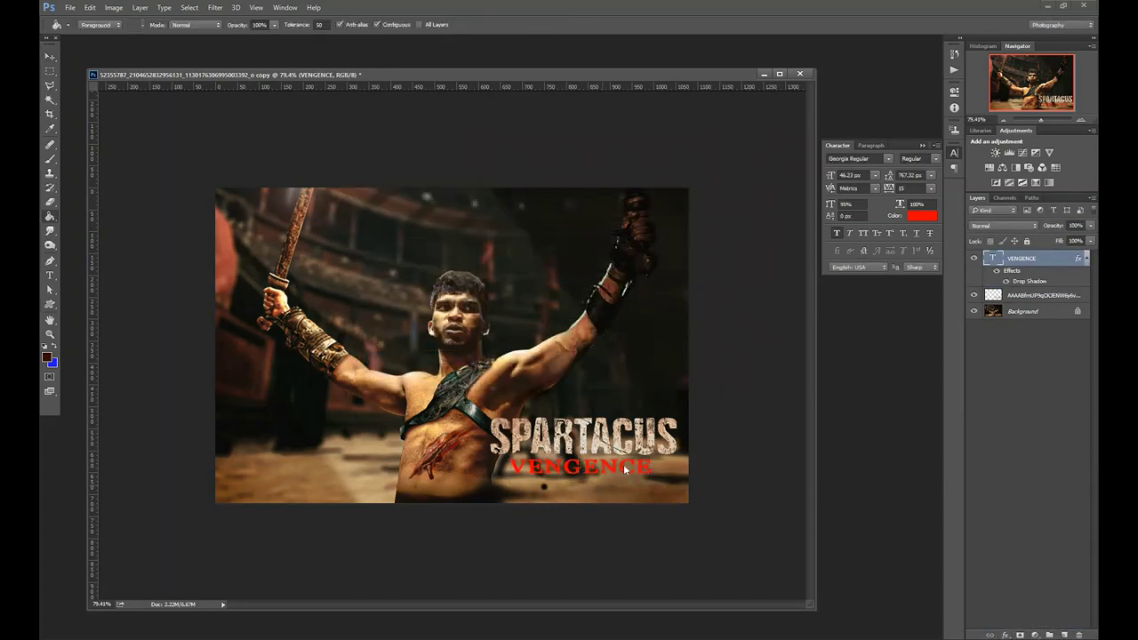
# - Choose a bristle brush tip for the Eraser, then deselect the VENGENCE layer
pyautogui.press('e')
pyautogui.rightClick(640, 580)
pyautogui.doubleClick(640, 580)
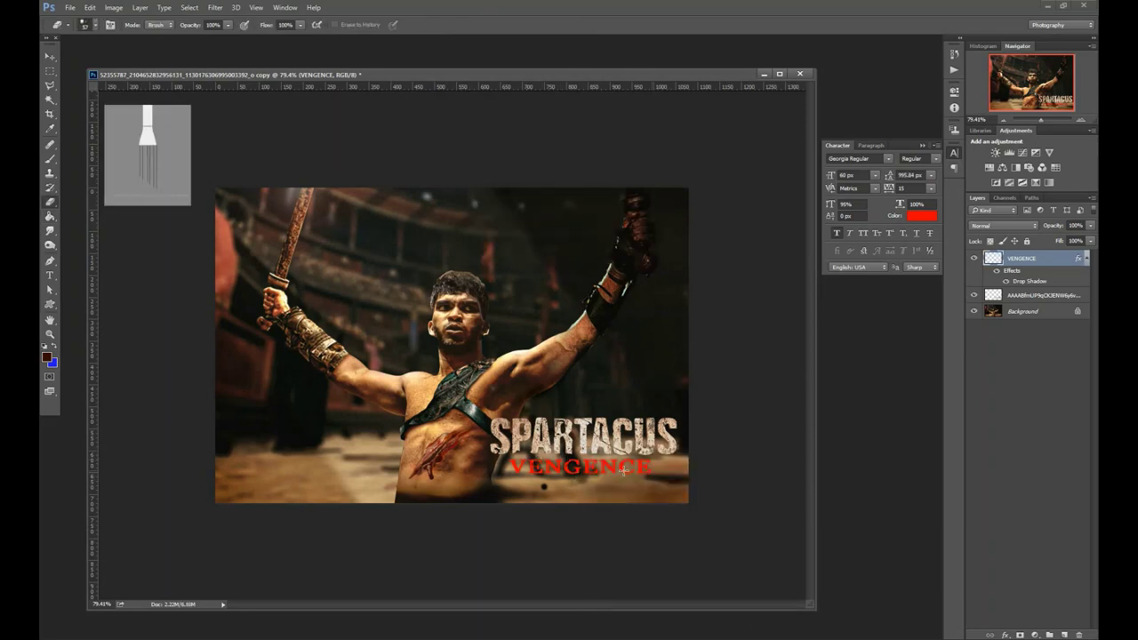
pyautogui.click(51, 55)
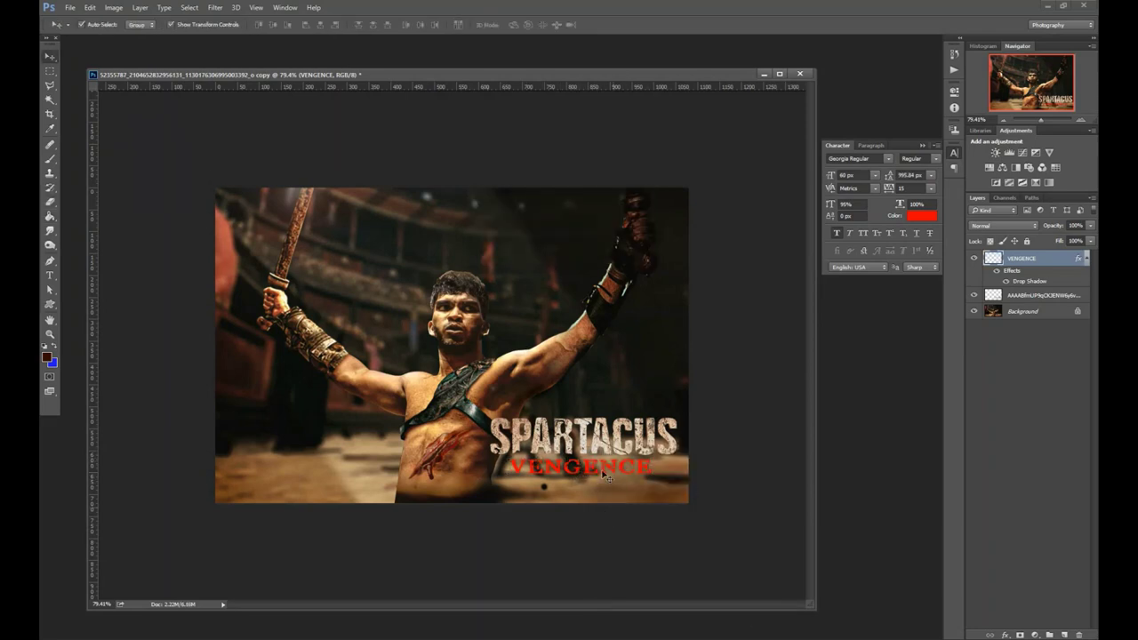
pyautogui.click(597, 540)
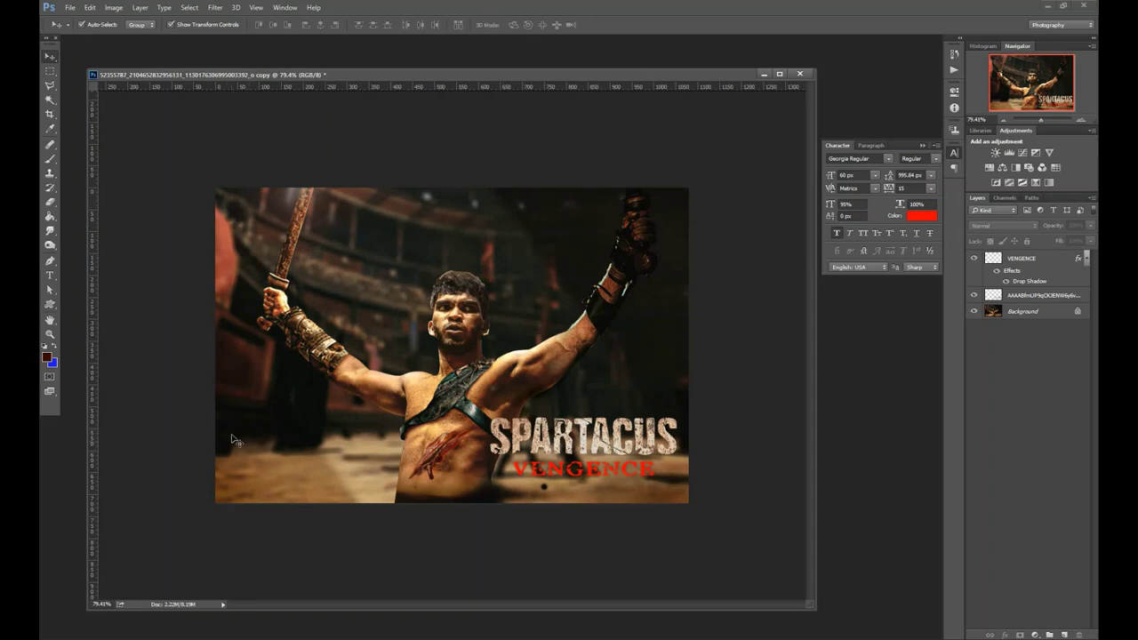
# - Type the two-line SPEED ART BY credit at the lower left with Auto leading
pyautogui.press('t')
pyautogui.click(238, 447)
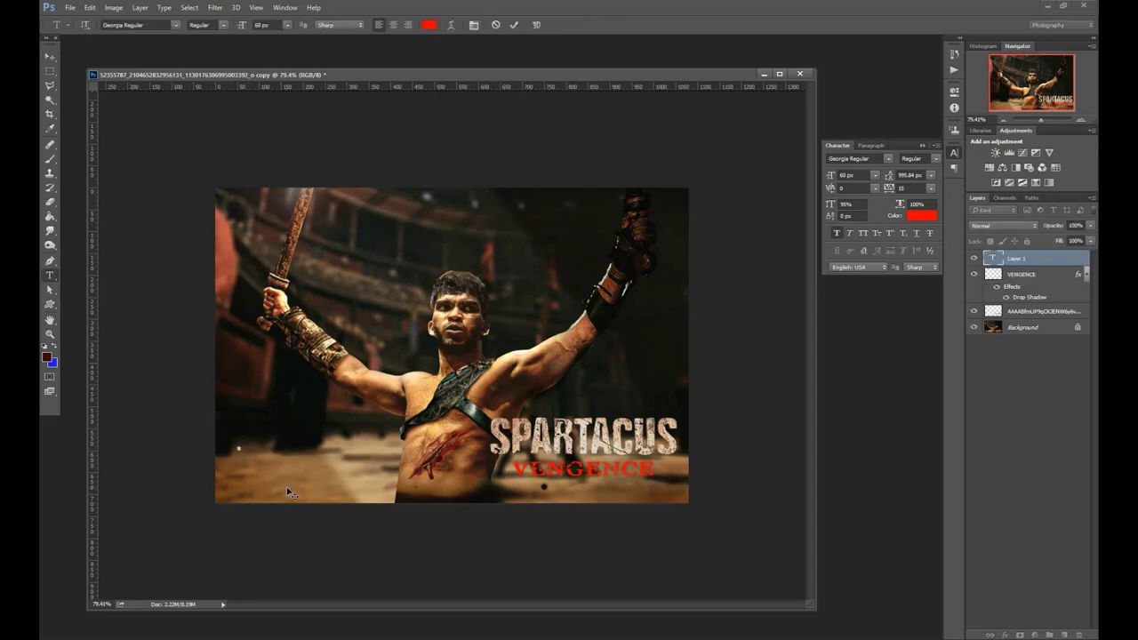
pyautogui.write('SPEED ART BY')
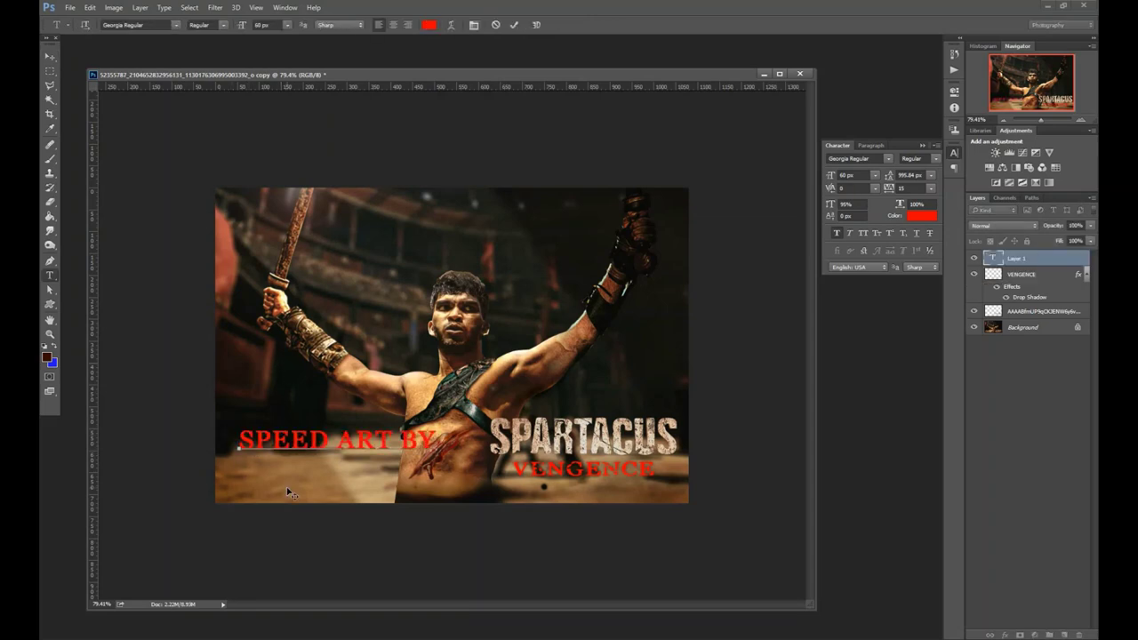
pyautogui.hotkey('ctrl', 'a')
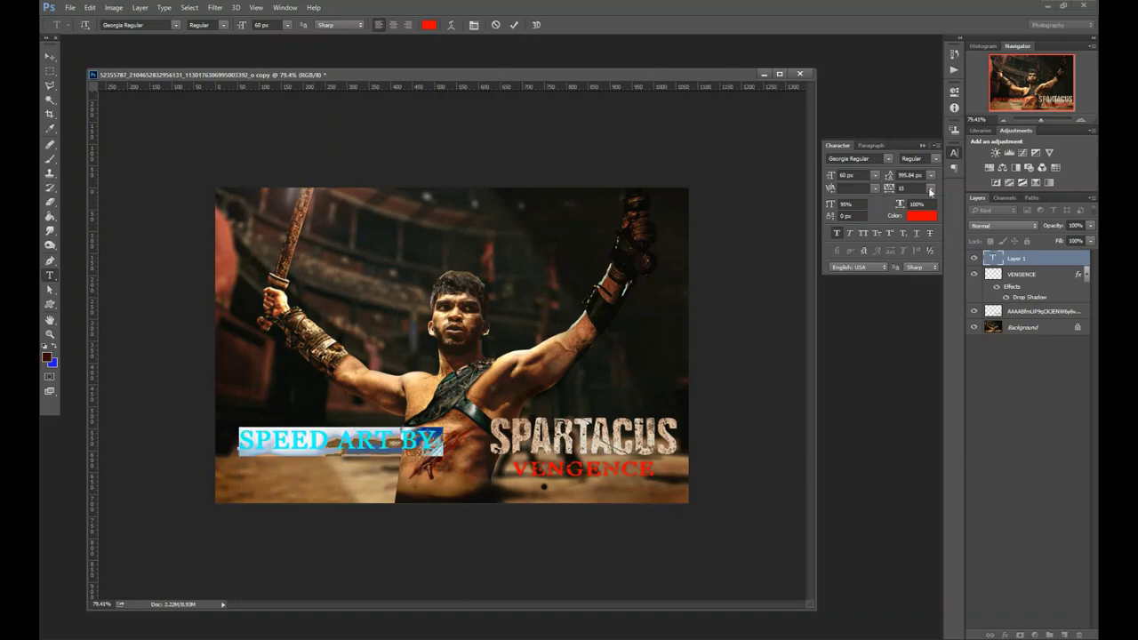
pyautogui.click(930, 175)
pyautogui.hotkey('ctrl', 'Return')
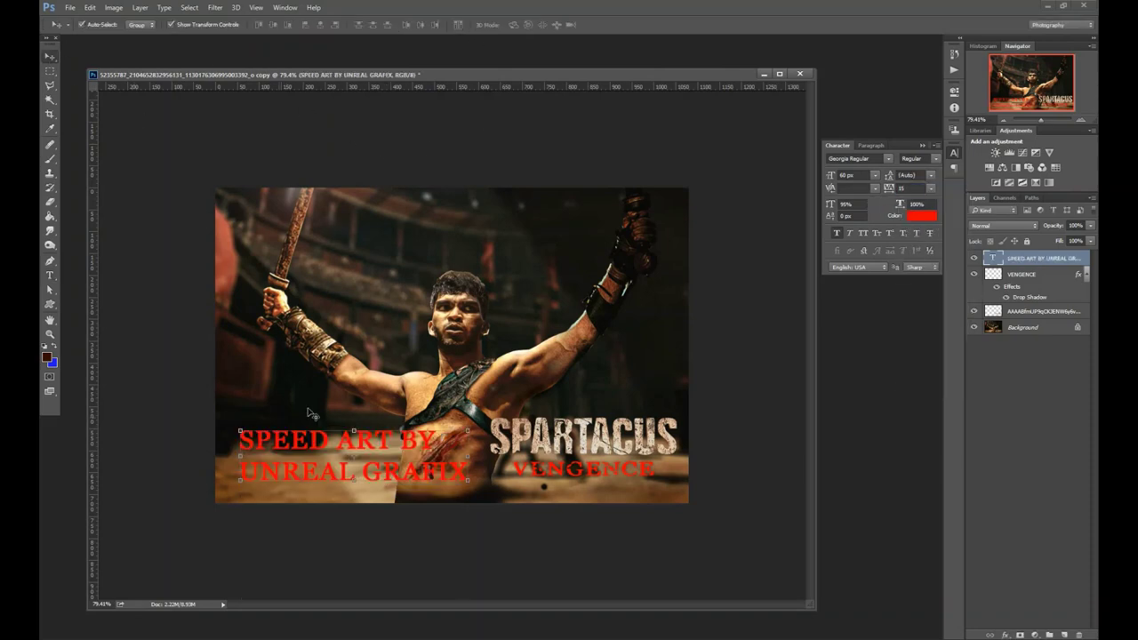
# - Shrink the credit text to 18 px and nudge it into place at the lower left
pyautogui.write('46')
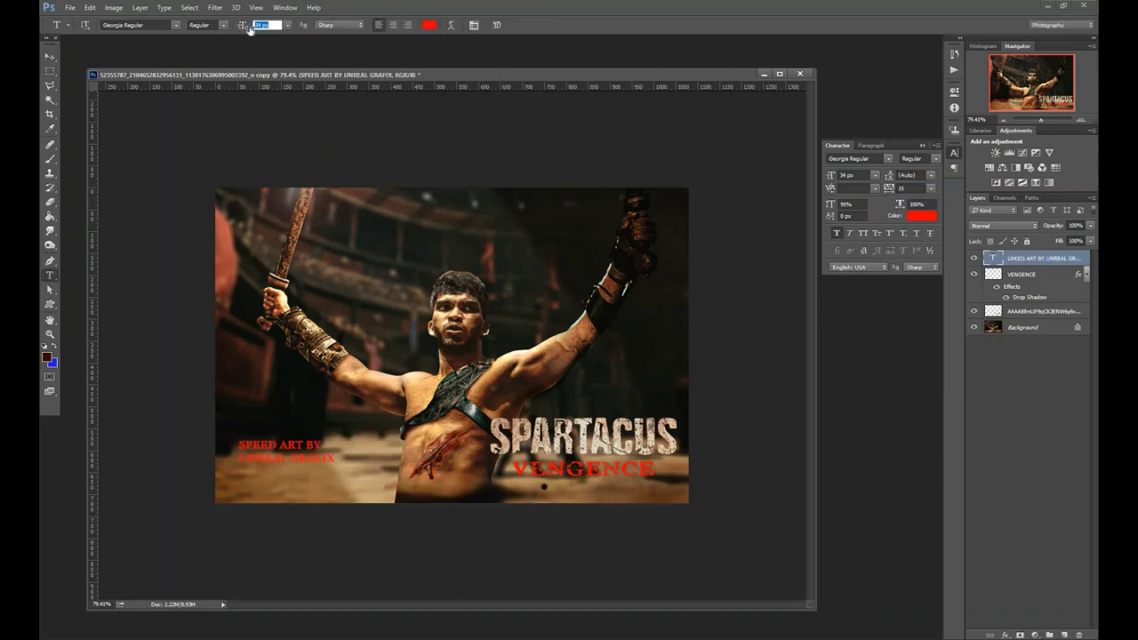
pyautogui.press('Return')
pyautogui.press('v')
pyautogui.press('t')
pyautogui.moveTo(242, 27); pyautogui.dragTo(245, 29)
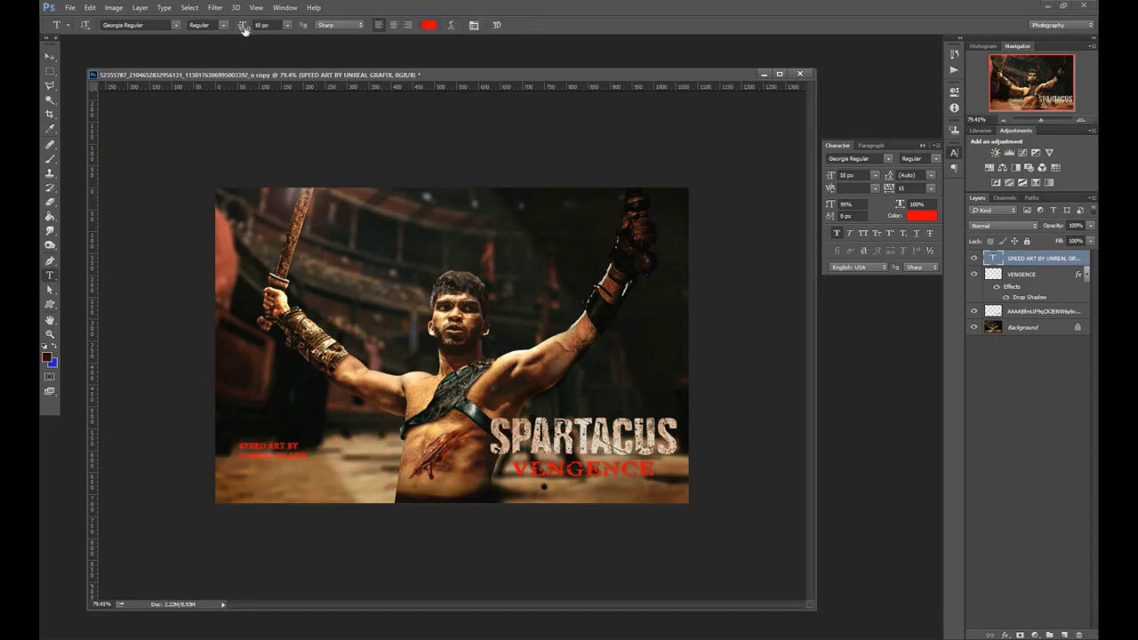
pyautogui.click(49, 58)
pyautogui.moveTo(393, 447)
pyautogui.mouseDown()
pyautogui.moveTo(648, 398)
pyautogui.moveTo(255, 444)
pyautogui.mouseUp()
# - On the Background layer, add a negative post-crop vignette in Camera Raw to darken the edges
pyautogui.click(797, 256)
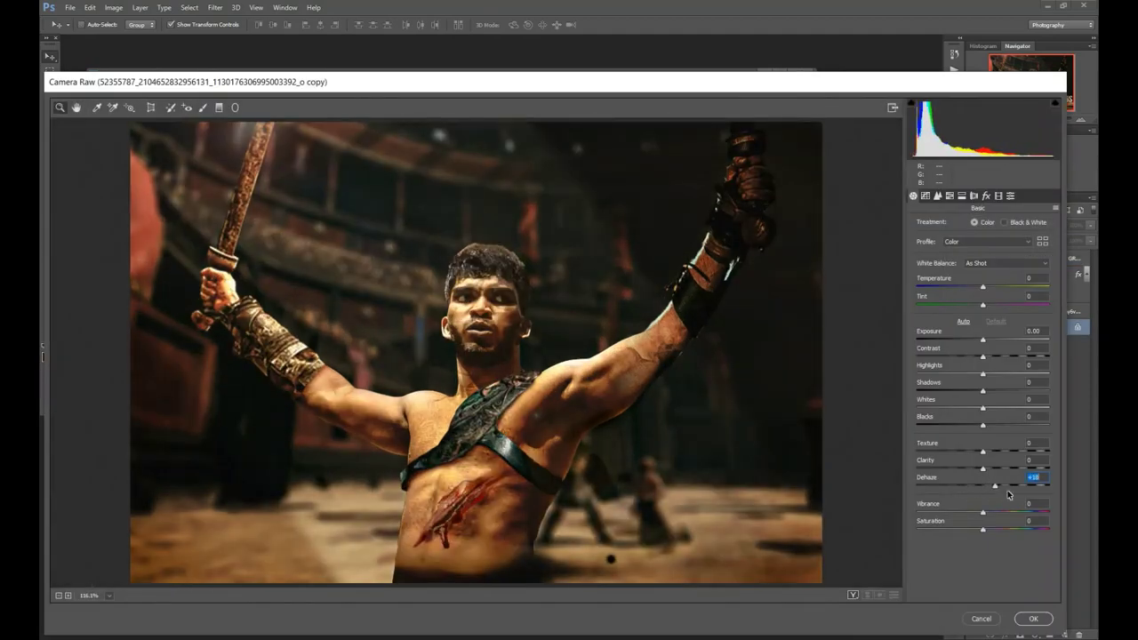
pyautogui.click(961, 196)
pyautogui.moveTo(984, 341); pyautogui.dragTo(961, 340)
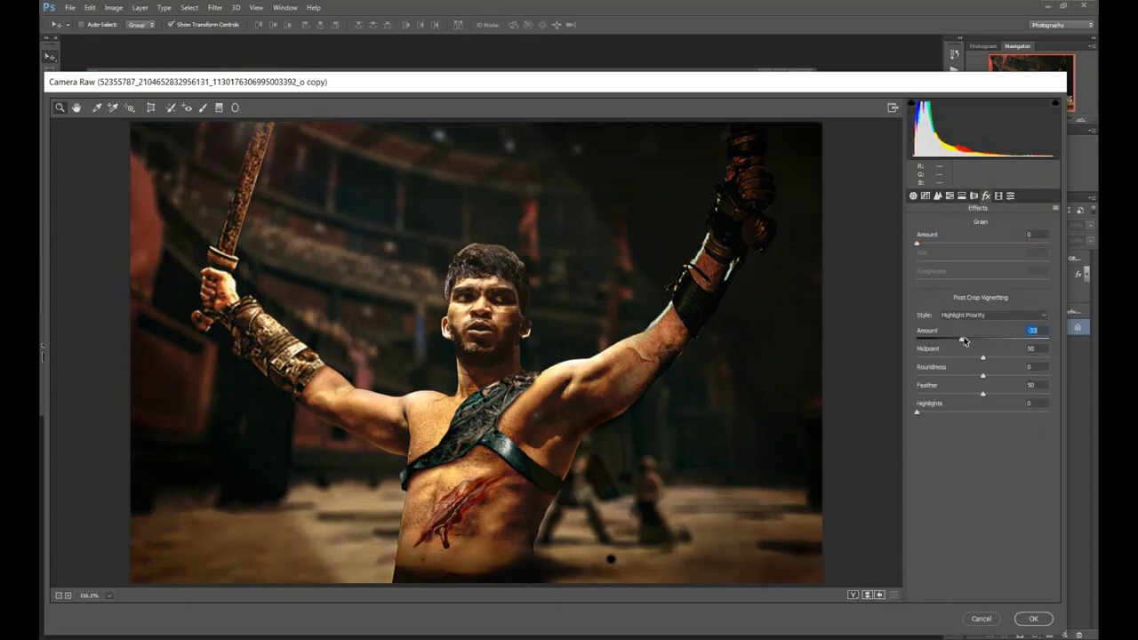
pyautogui.click(936, 196)
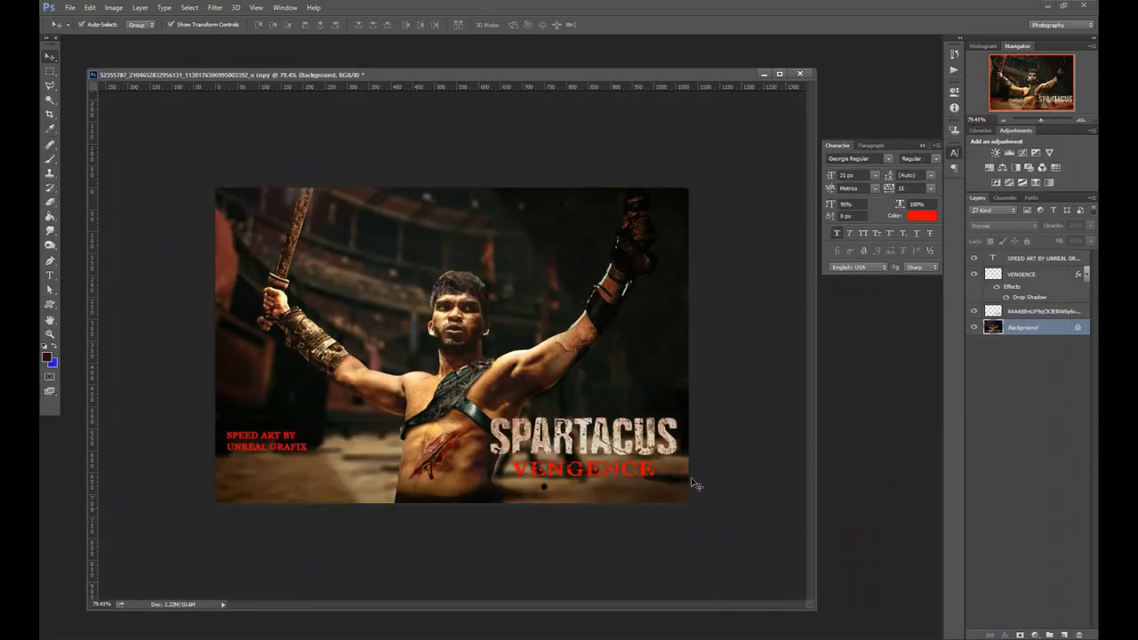